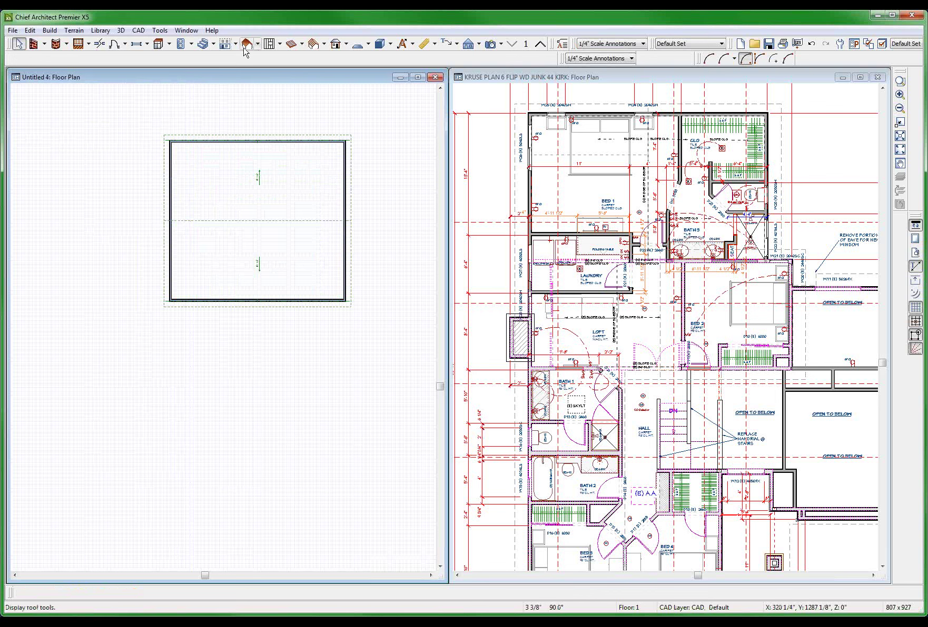
Step: Draw two separate ceiling planes with baselines along the upper wall of the room in the Untitled 4 floor plan
{"action": "left_click", "coordinate": [257, 44]}
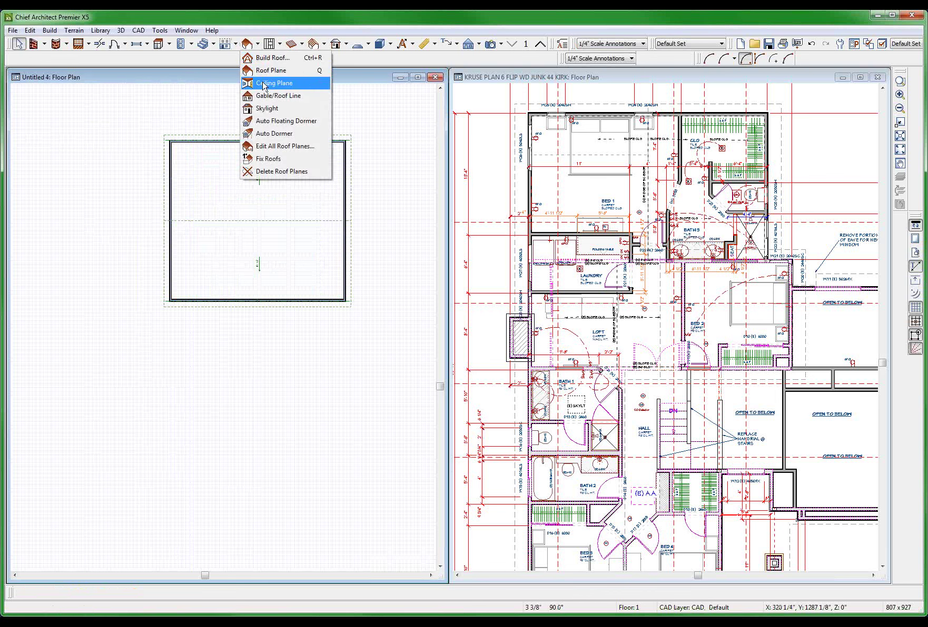
{"action": "left_click", "coordinate": [274, 83]}
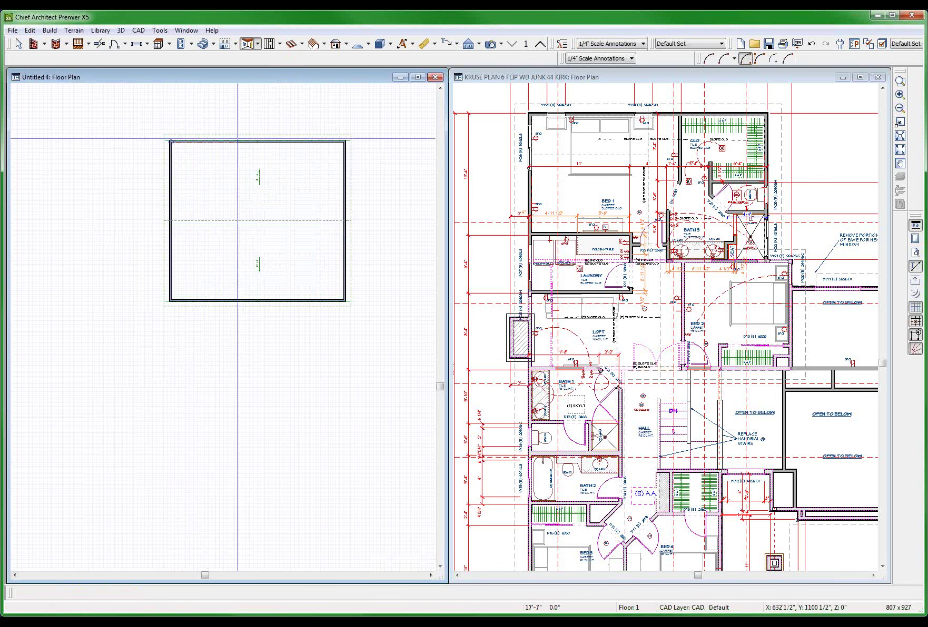
{"action": "left_click_drag", "start_coordinate": [171, 142], "coordinate": [237, 193]}
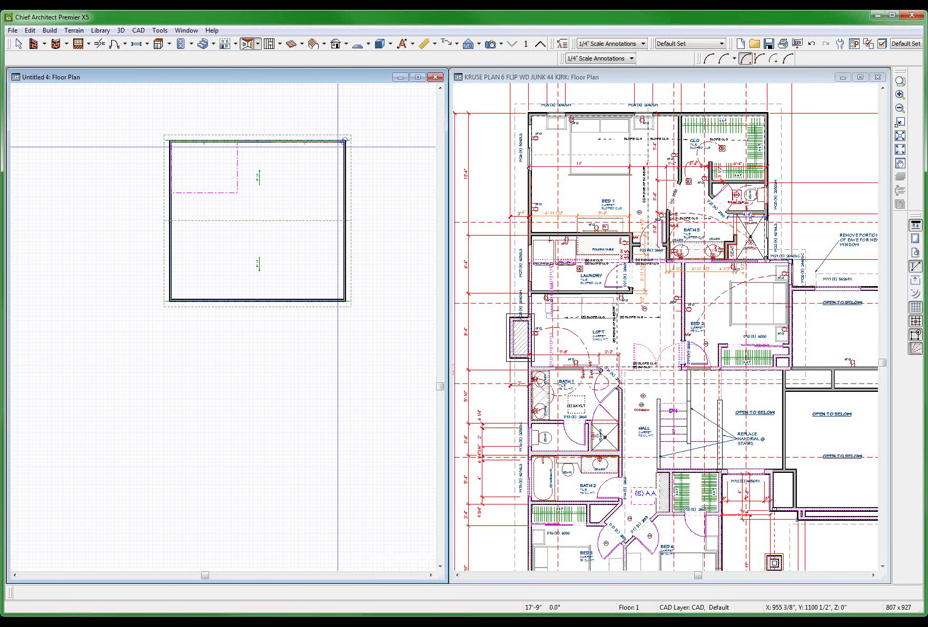
{"action": "left_click_drag", "start_coordinate": [345, 141], "coordinate": [317, 196]}
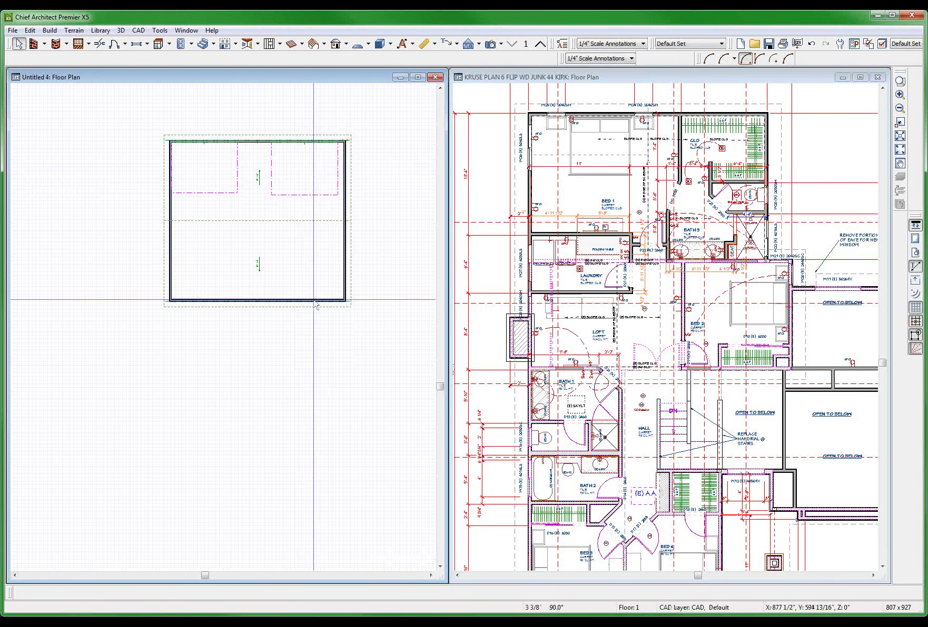
Step: Inspect the two new ceiling planes from below in a full camera view, and close that view
{"action": "key", "text": "space"}
{"action": "key", "text": "shift+j"}
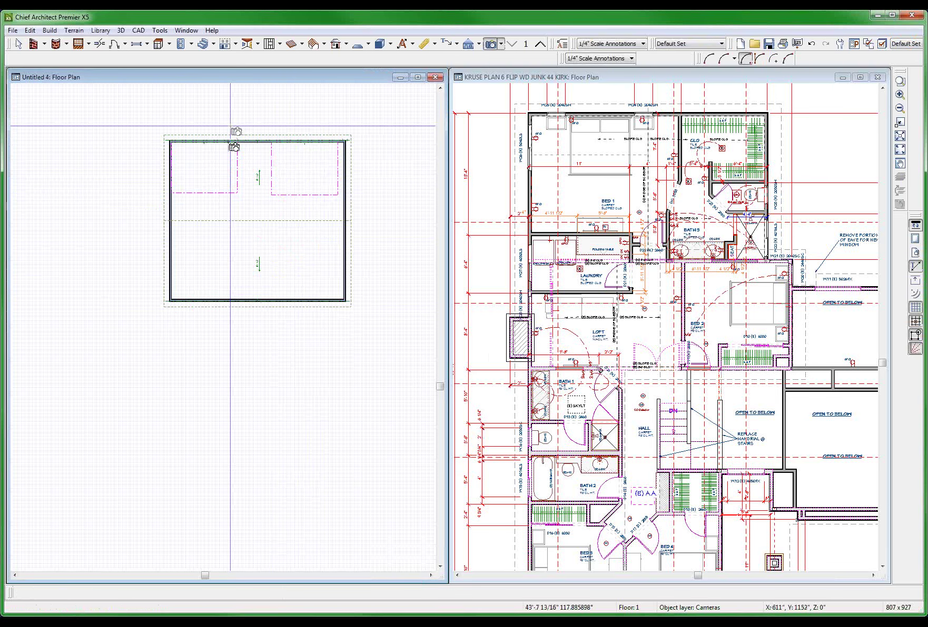
{"action": "left_click", "coordinate": [230, 127]}
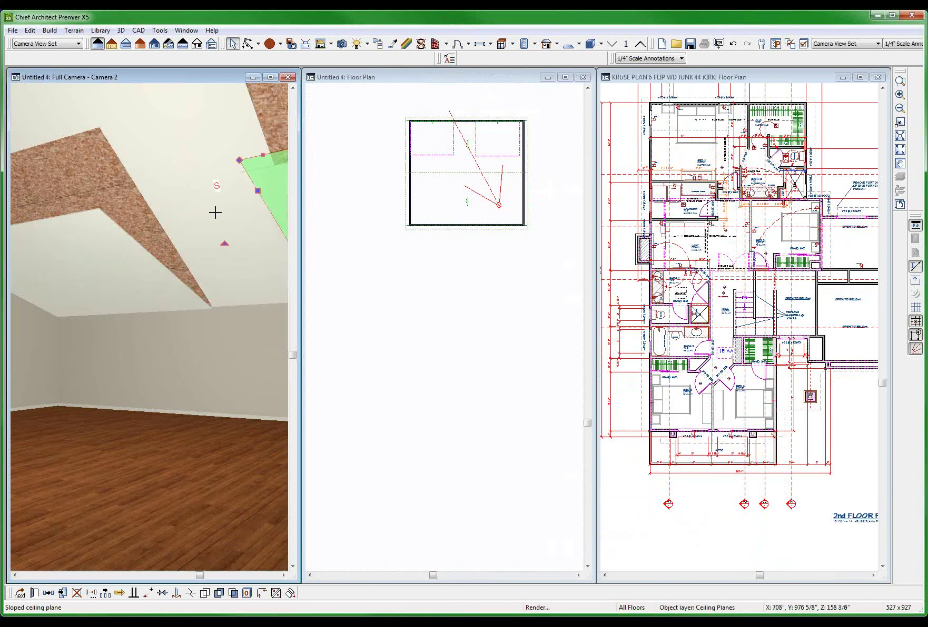
{"action": "scroll", "coordinate": [215, 212], "scroll_direction": "down", "scroll_amount": 3}
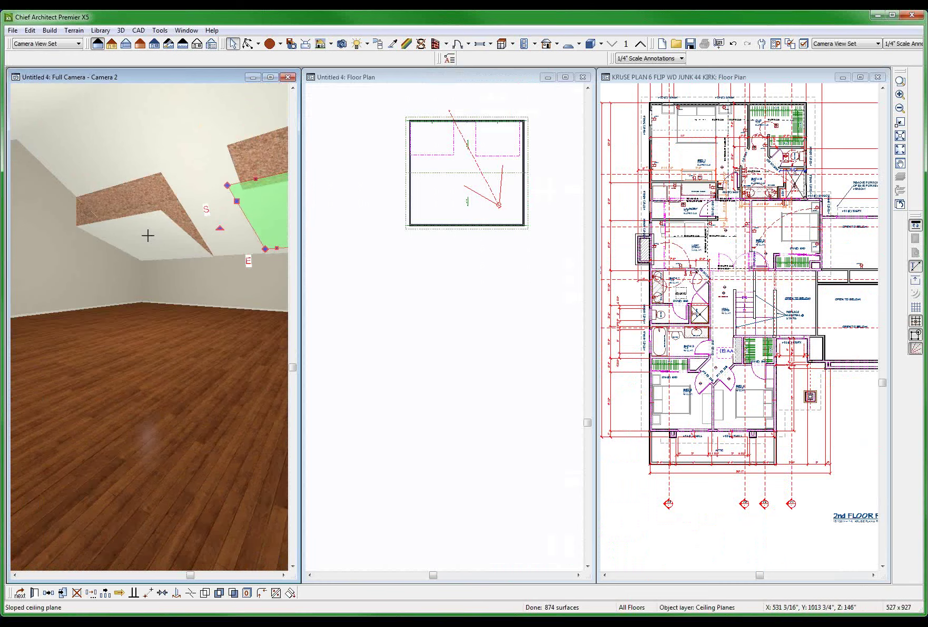
{"action": "key", "text": "ctrl+F4"}
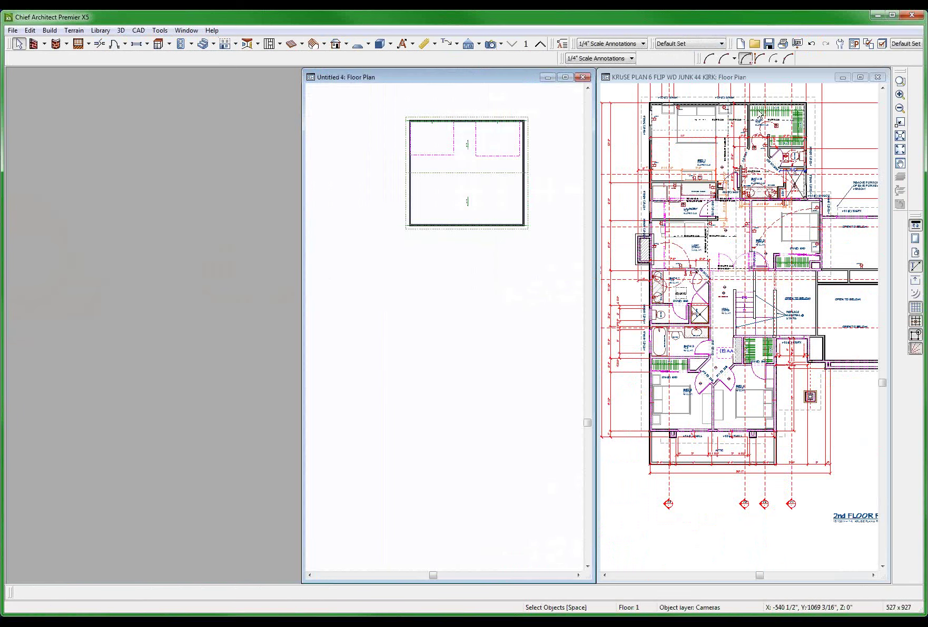
Step: Maximize the KRUSE floor plan and create a full camera view in Bed 1 looking diagonally toward the bed's corner
{"action": "left_click", "coordinate": [860, 78]}
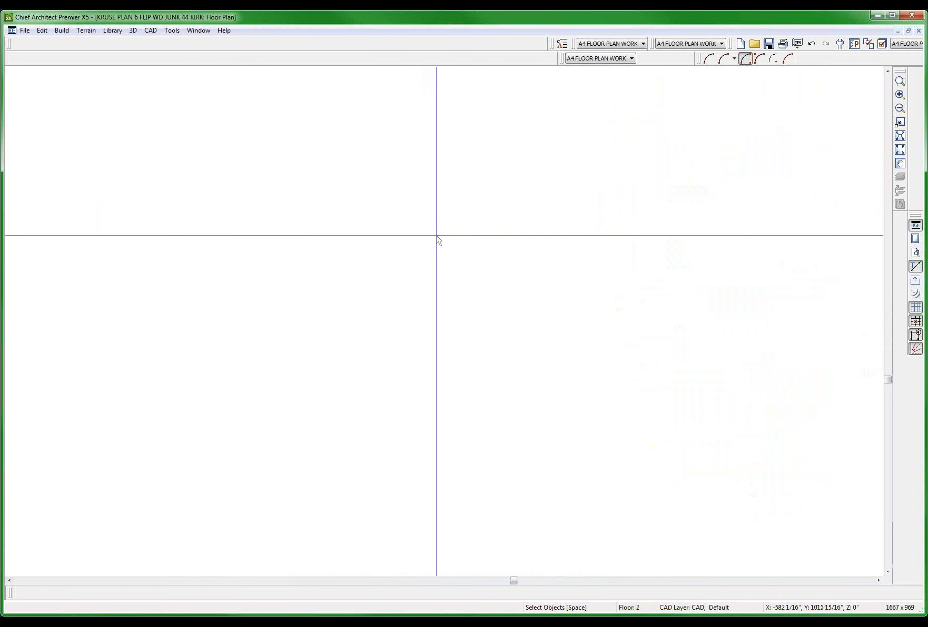
{"action": "scroll", "coordinate": [212, 272], "scroll_direction": "up", "scroll_amount": 3}
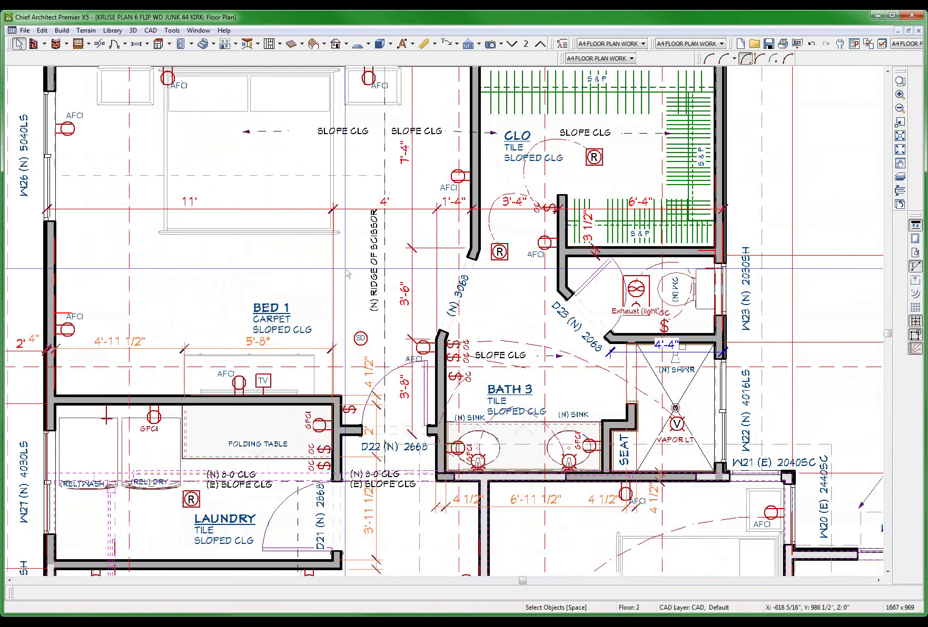
{"action": "scroll", "coordinate": [347, 273], "scroll_direction": "down", "scroll_amount": 3}
{"action": "key", "text": "shift+j"}
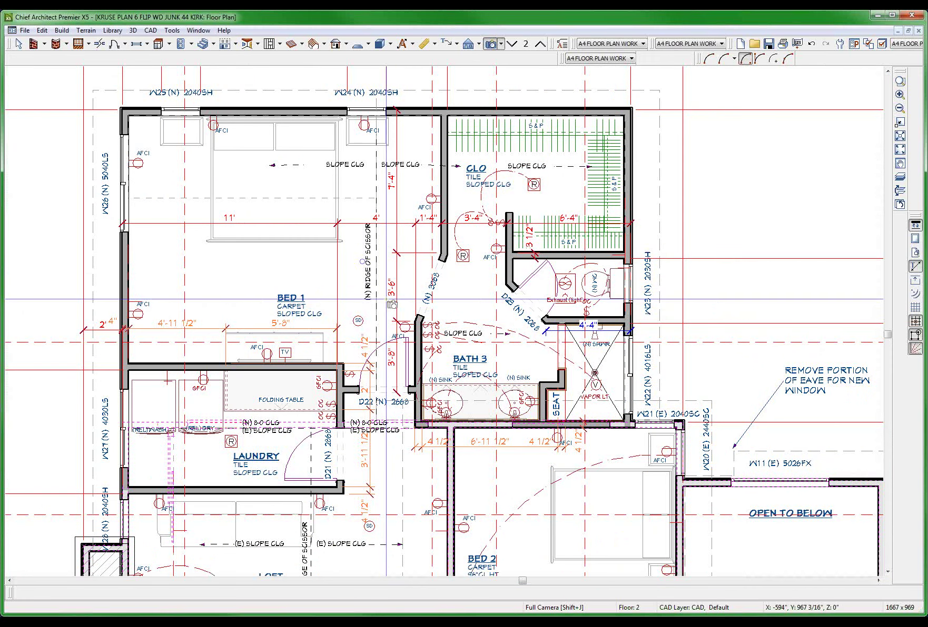
{"action": "left_click_drag", "start_coordinate": [392, 305], "coordinate": [227, 172]}
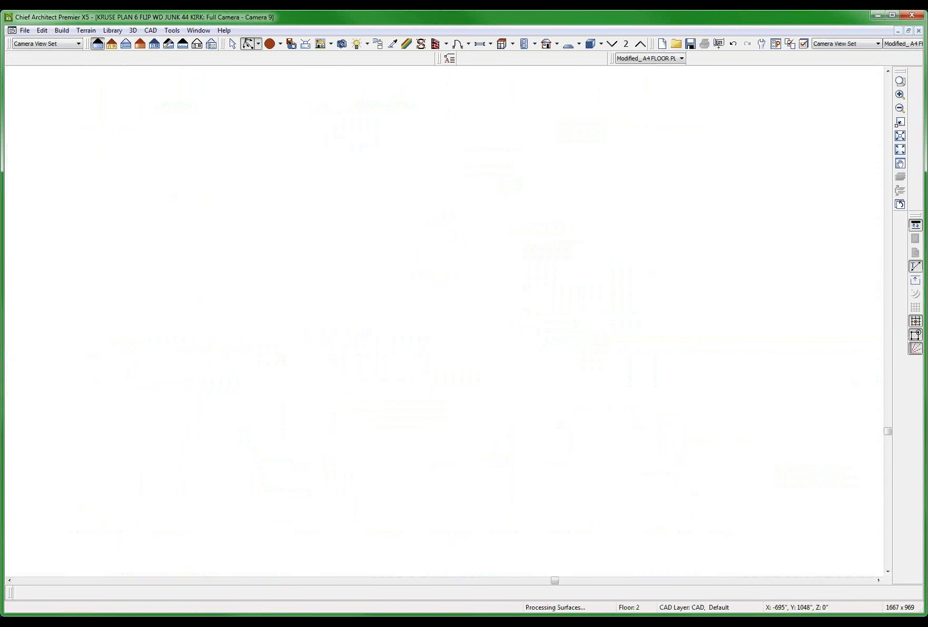
{"action": "key", "text": "space"}
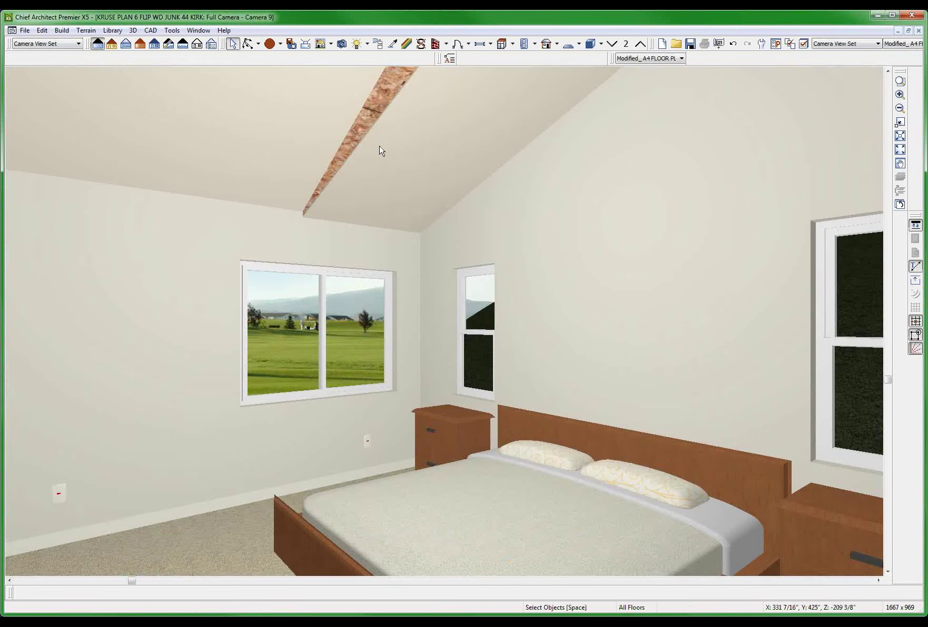
Step: Review the specification of the sloped ceiling plane beside the ceiling gap near the bed, leaving its settings as they are
{"action": "left_click", "coordinate": [397, 131]}
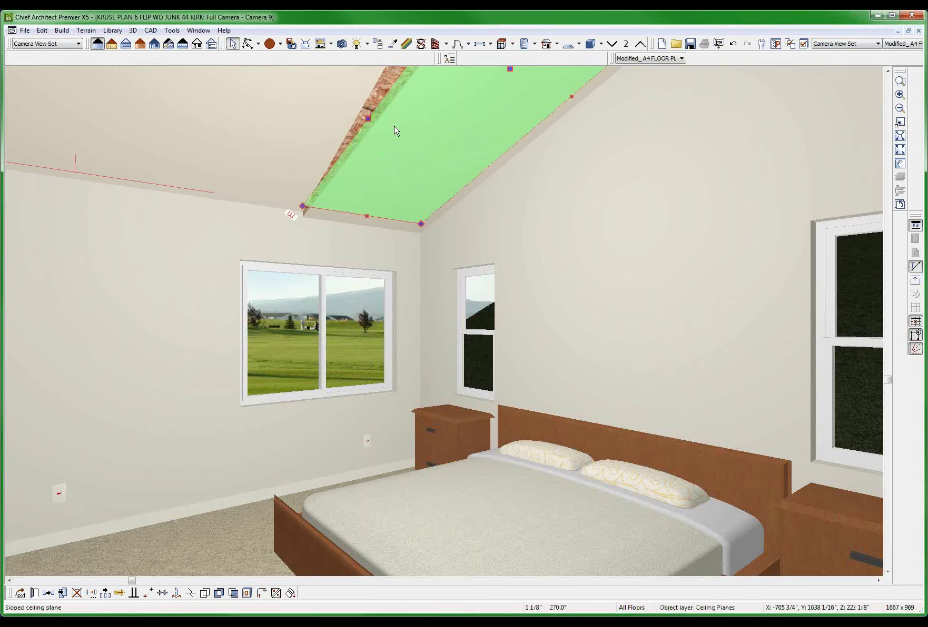
{"action": "key", "text": "ctrl+e"}
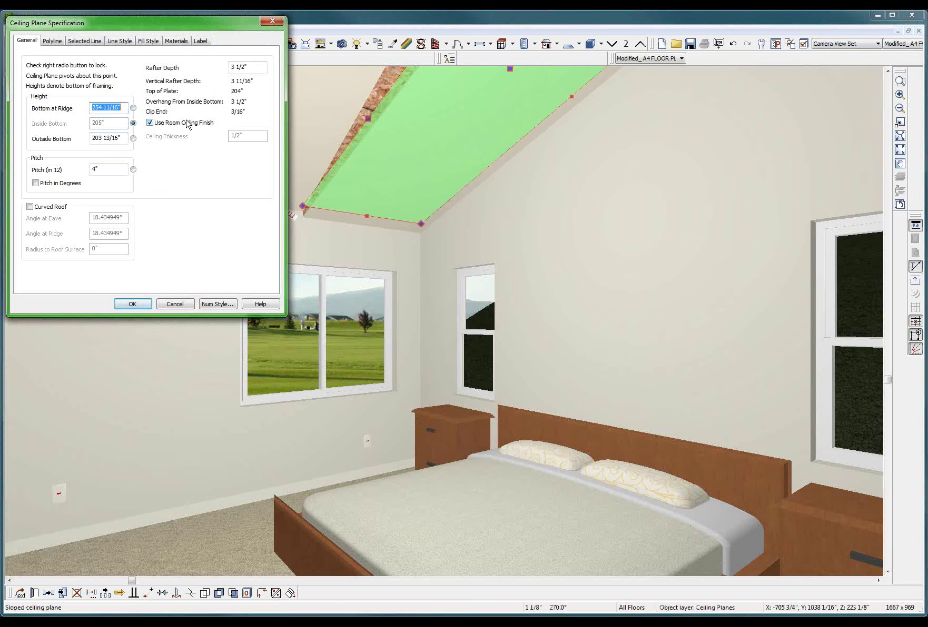
{"action": "left_click", "coordinate": [186, 304]}
{"action": "left_click", "coordinate": [183, 289]}
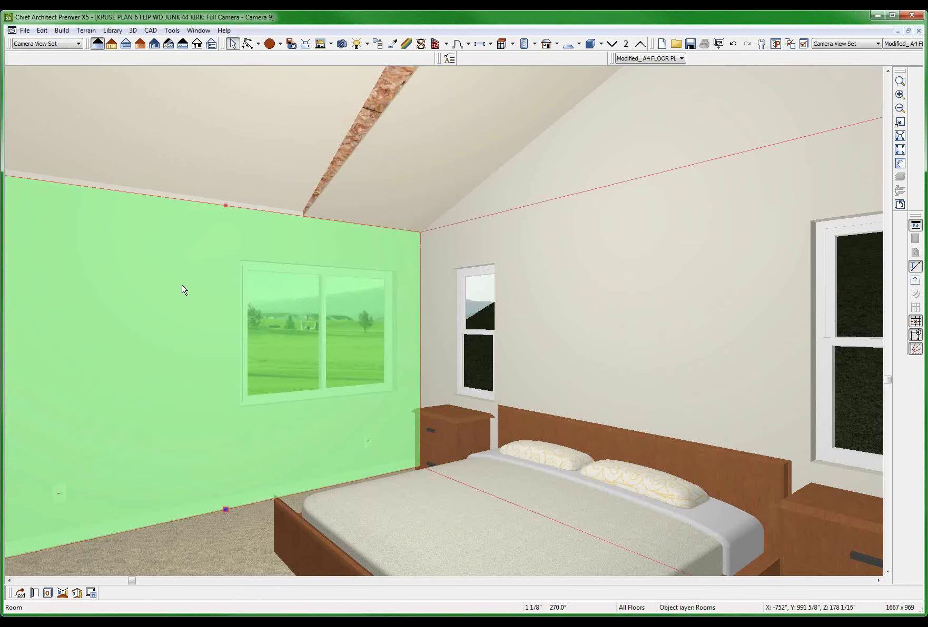
Step: Return to the KRUSE floor plan and review the specification of the ceiling plane along Bed 1's upper wall
{"action": "left_click", "coordinate": [198, 30]}
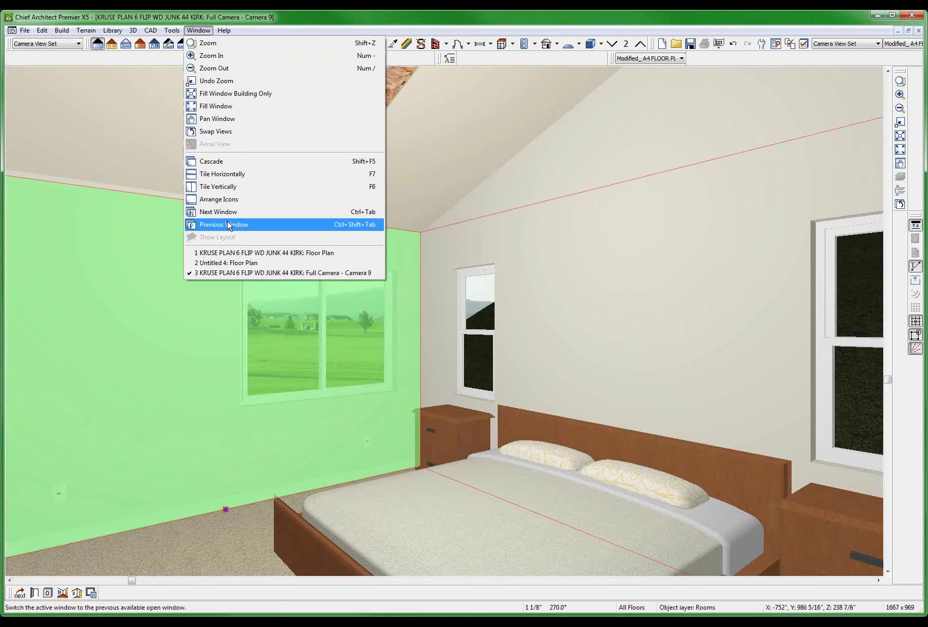
{"action": "left_click", "coordinate": [282, 254]}
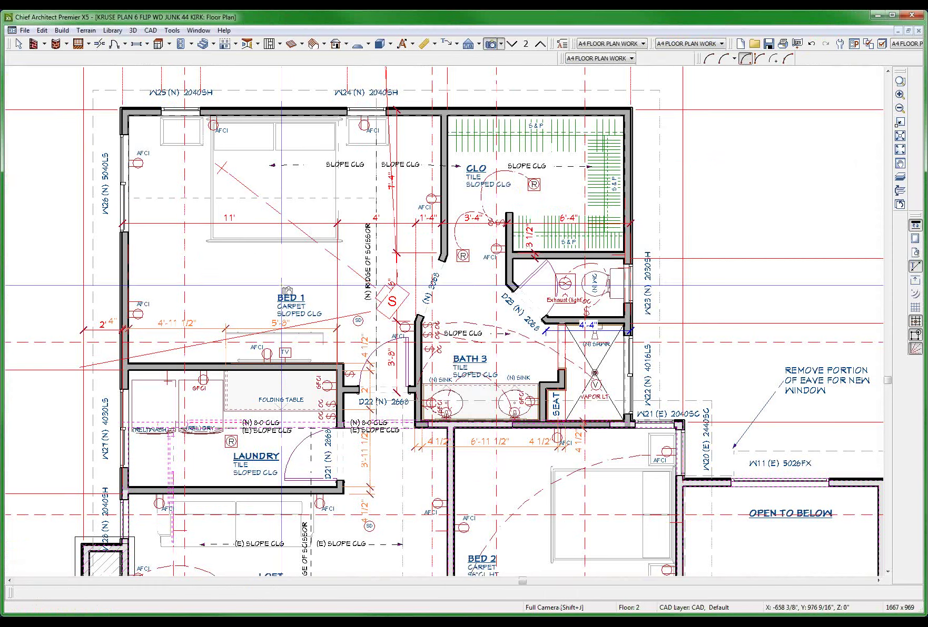
{"action": "left_click", "coordinate": [309, 197]}
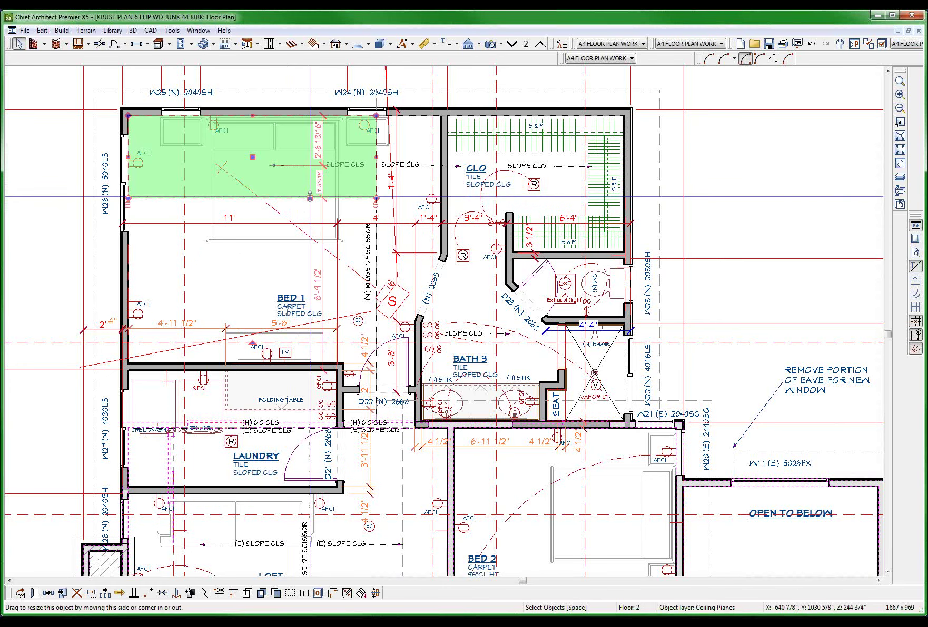
{"action": "double_click", "coordinate": [309, 197]}
{"action": "left_click", "coordinate": [178, 305]}
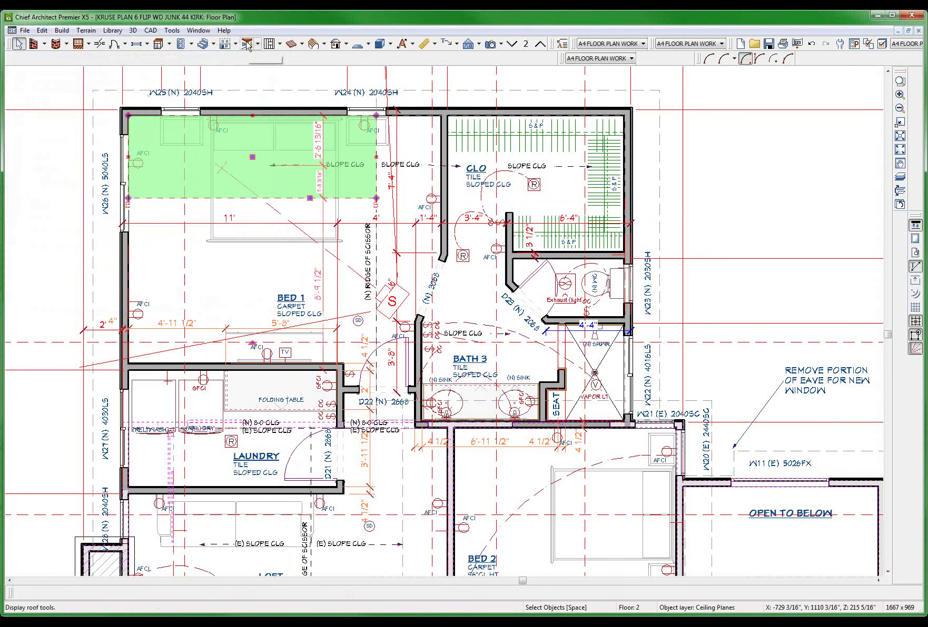
Step: Set the default roof pitch to 4 in 12 in the Build Roof settings
{"action": "left_click", "coordinate": [258, 43]}
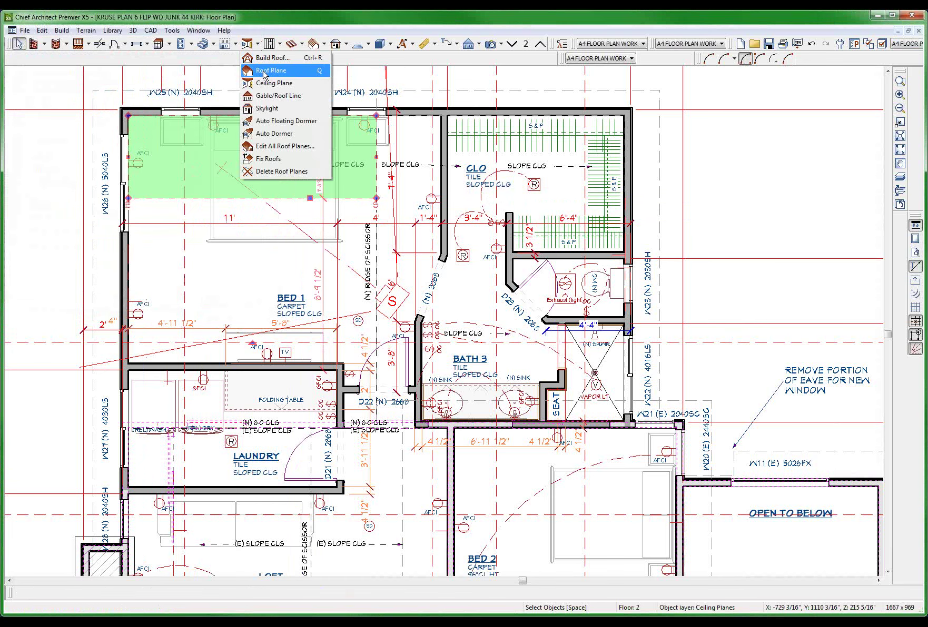
{"action": "left_click", "coordinate": [266, 71]}
{"action": "double_click", "coordinate": [247, 47]}
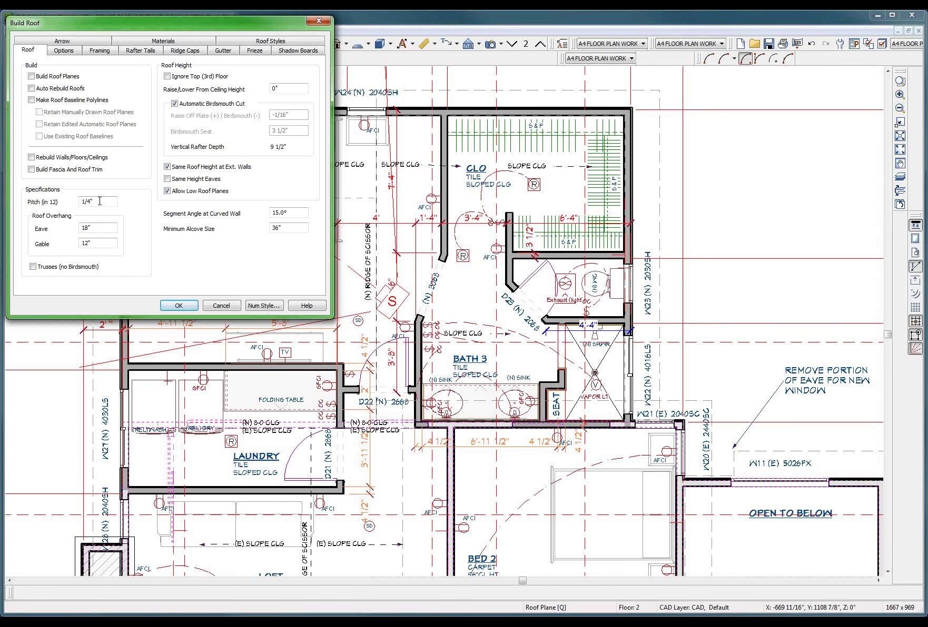
{"action": "double_click", "coordinate": [100, 201]}
{"action": "type", "text": "4"}
{"action": "left_click", "coordinate": [179, 306]}
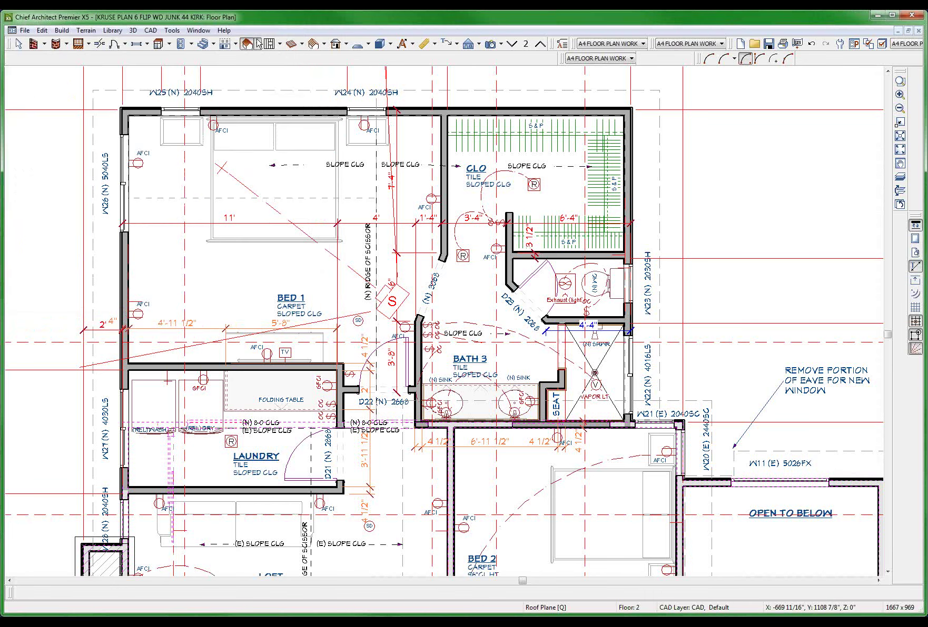
Step: Draw a new ceiling plane in Bed 1 with its baseline on the outer side wall, sloping in toward the scissor ridge
{"action": "left_click", "coordinate": [258, 43]}
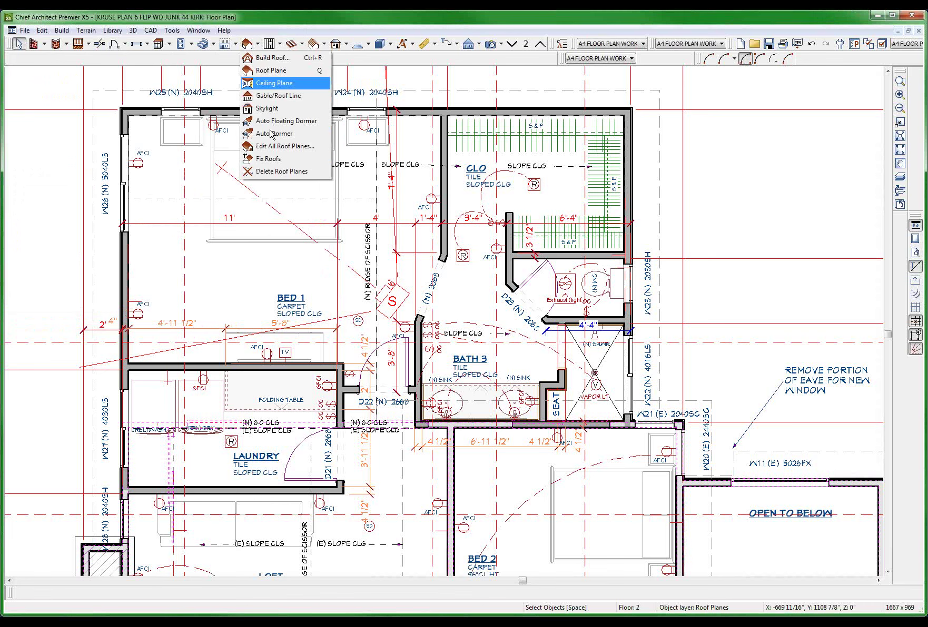
{"action": "left_click", "coordinate": [281, 83]}
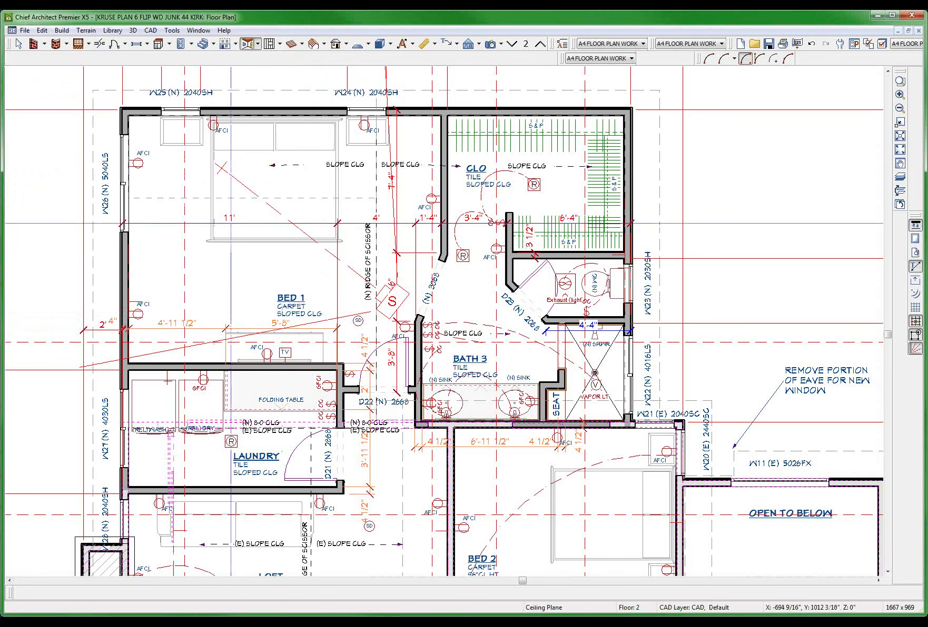
{"action": "left_click_drag", "start_coordinate": [130, 347], "coordinate": [129, 219]}
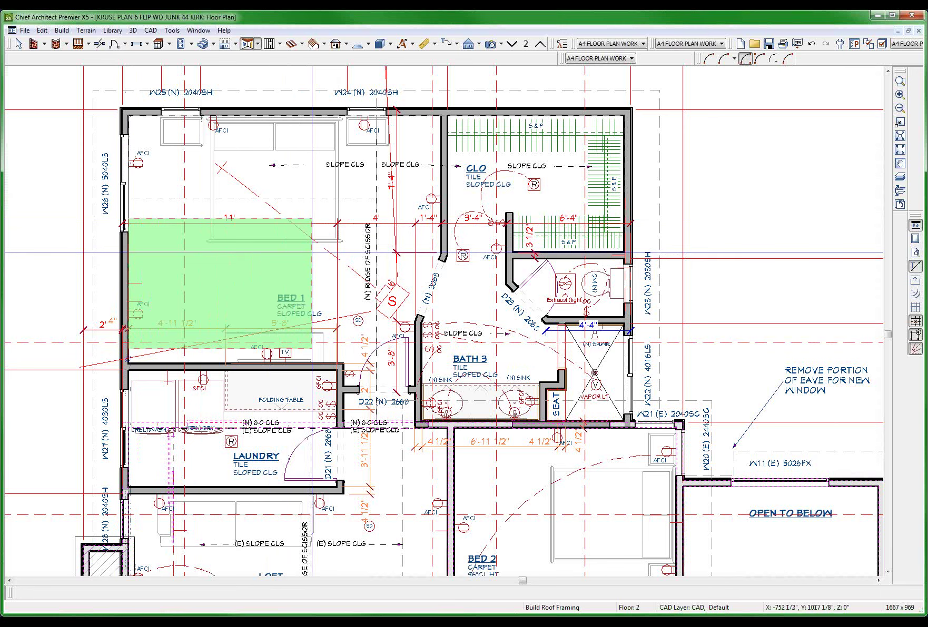
{"action": "key", "text": "space"}
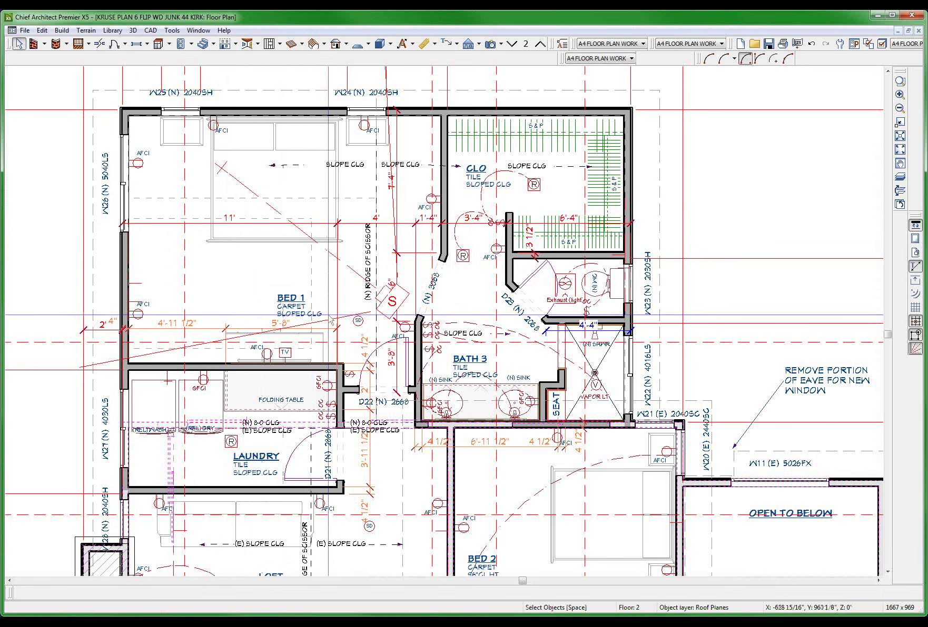
Step: Switch to the Bed 1 camera view and examine how the new ceiling plane meets the existing sloped ceiling from several distances
{"action": "left_click", "coordinate": [199, 30]}
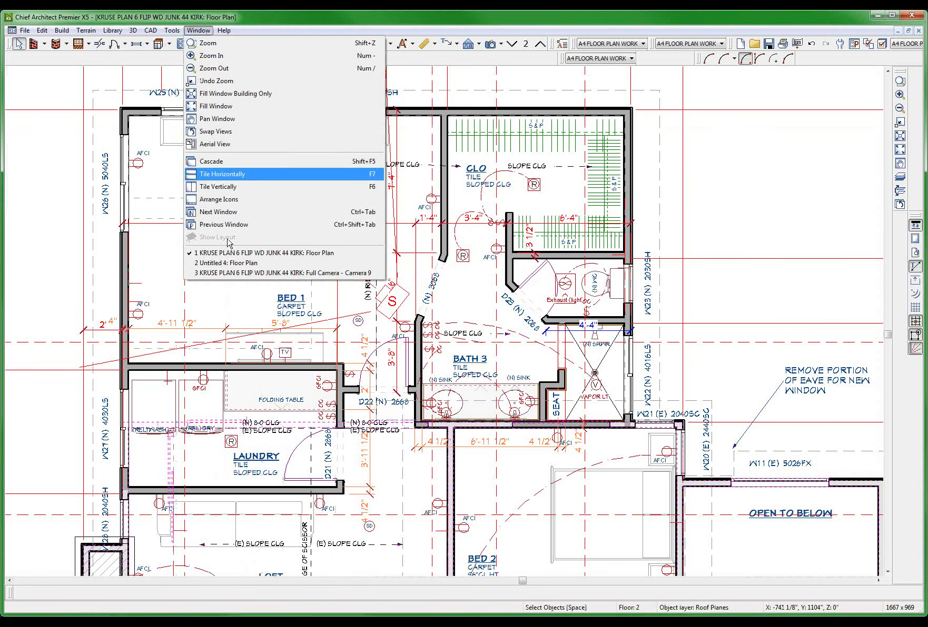
{"action": "left_click", "coordinate": [227, 273]}
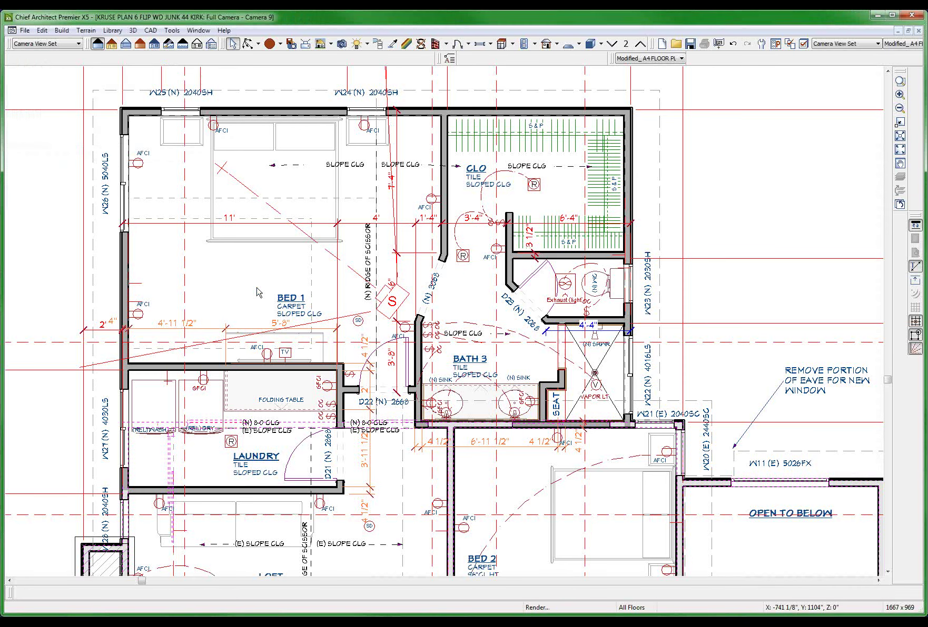
{"action": "scroll", "coordinate": [256, 288], "scroll_direction": "down", "scroll_amount": 1}
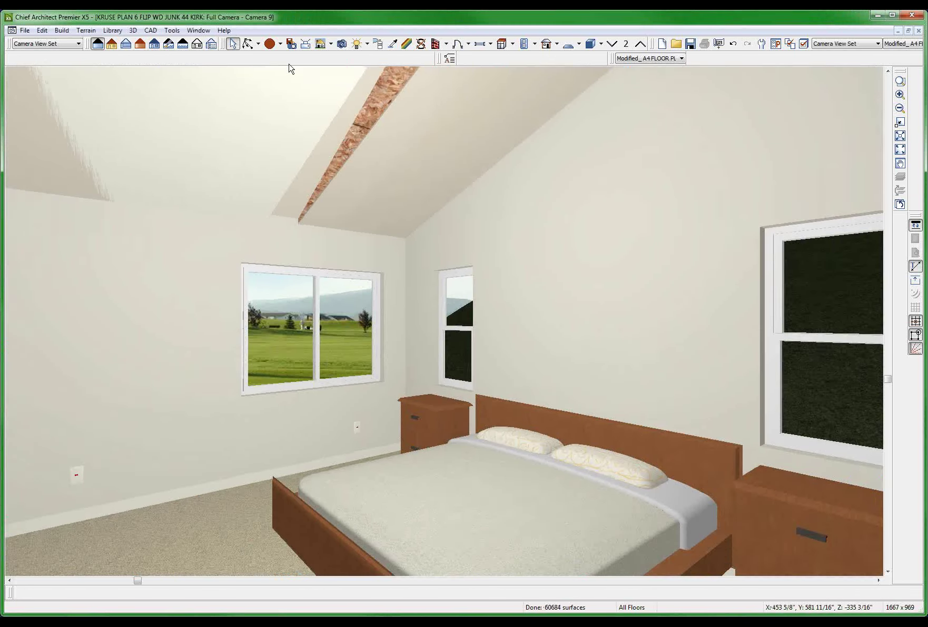
{"action": "scroll", "coordinate": [289, 70], "scroll_direction": "up", "scroll_amount": 2}
{"action": "scroll", "coordinate": [251, 143], "scroll_direction": "up", "scroll_amount": 3}
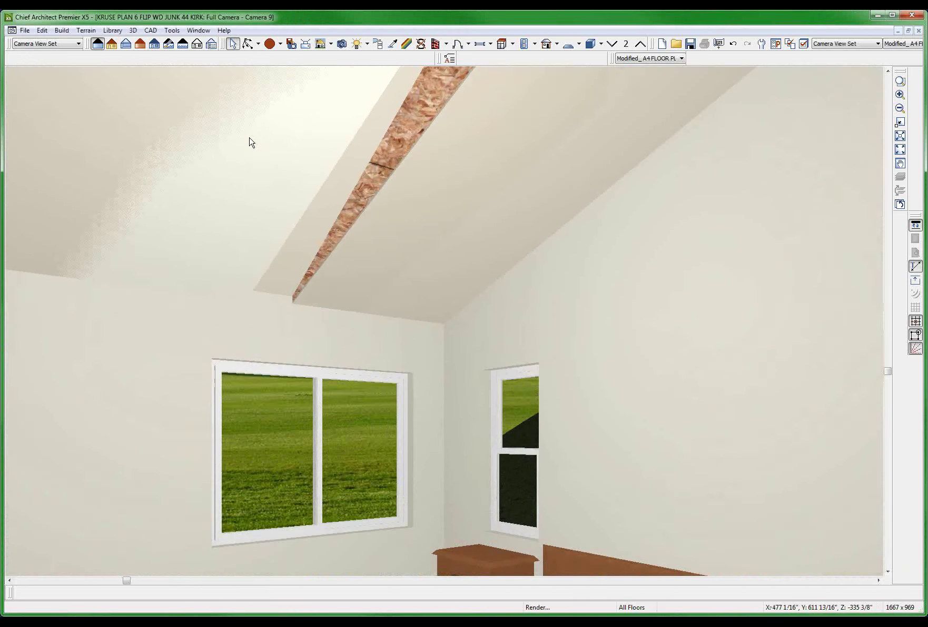
{"action": "scroll", "coordinate": [250, 140], "scroll_direction": "up", "scroll_amount": 2}
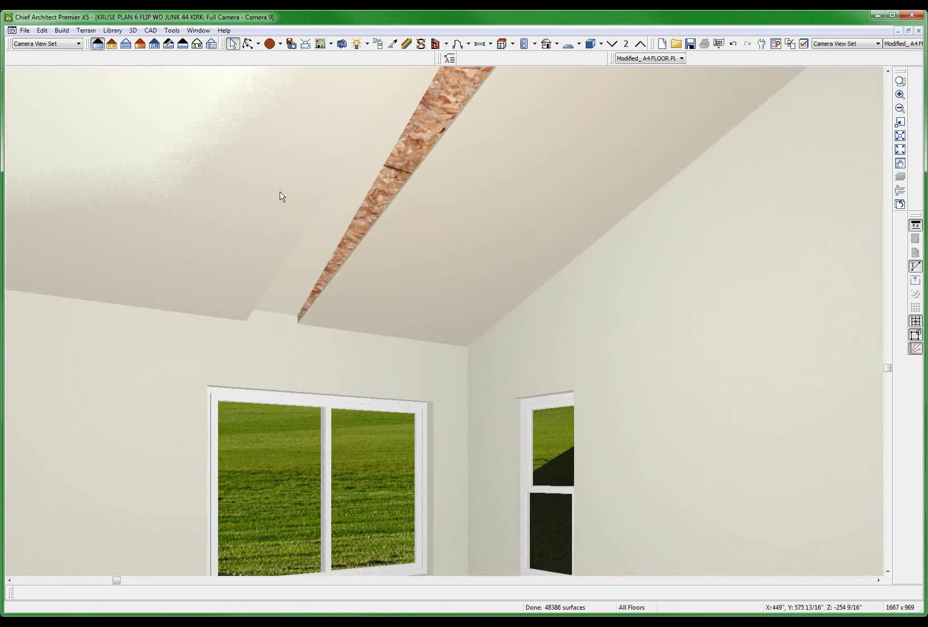
{"action": "scroll", "coordinate": [259, 209], "scroll_direction": "down", "scroll_amount": 1}
{"action": "scroll", "coordinate": [259, 209], "scroll_direction": "up", "scroll_amount": 1}
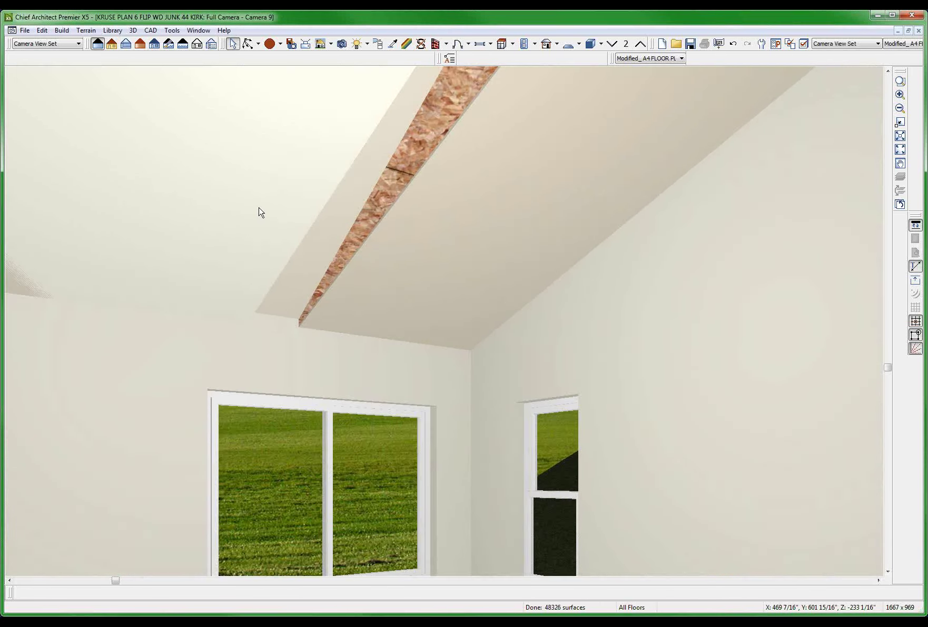
{"action": "scroll", "coordinate": [282, 205], "scroll_direction": "down", "scroll_amount": 1}
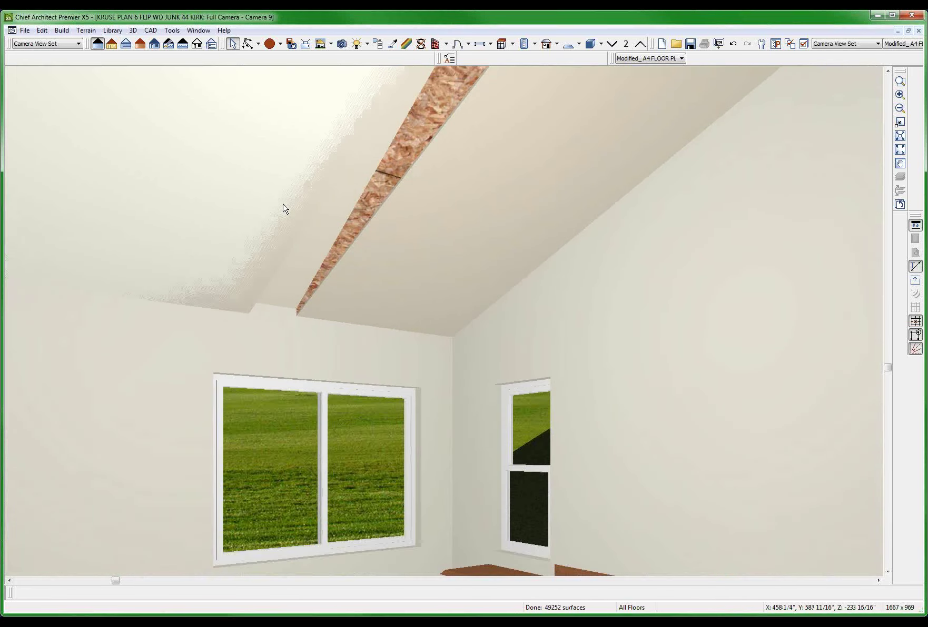
{"action": "scroll", "coordinate": [282, 209], "scroll_direction": "down", "scroll_amount": 1}
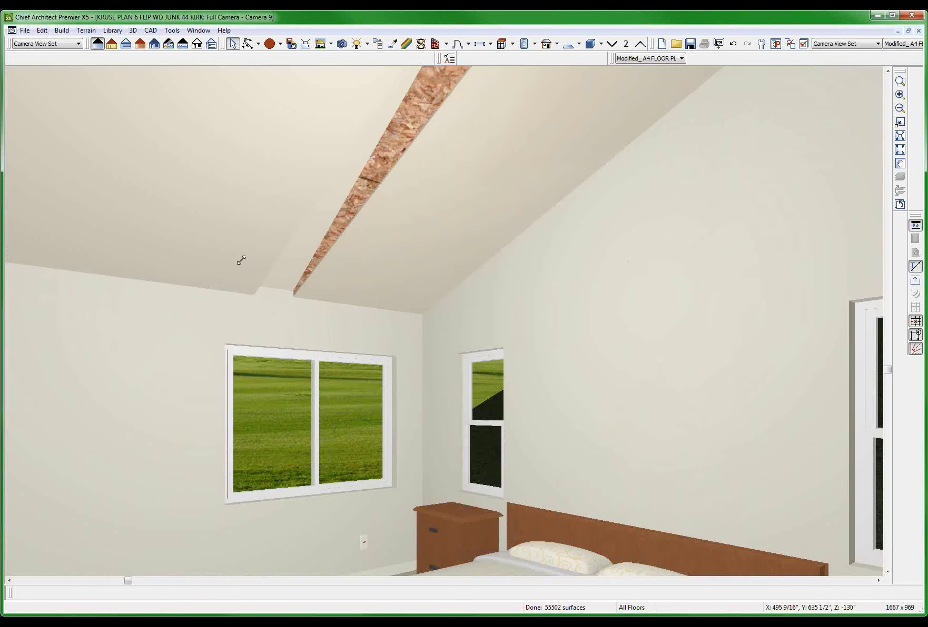
Step: Review the specification of the new 4 in 12 ceiling plane in Bed 1 without changing it
{"action": "left_click", "coordinate": [241, 259]}
{"action": "double_click", "coordinate": [240, 259]}
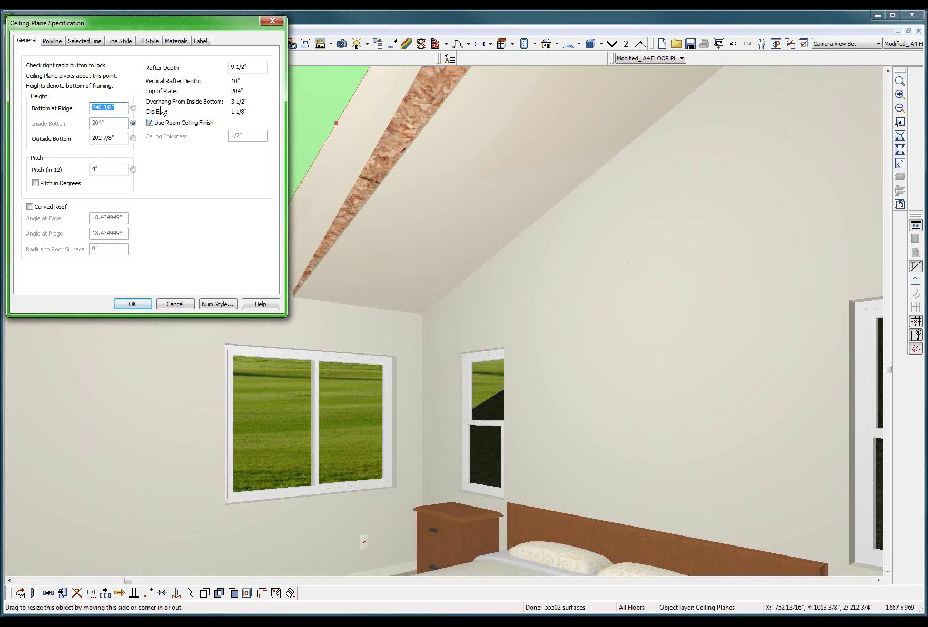
{"action": "left_click", "coordinate": [175, 304]}
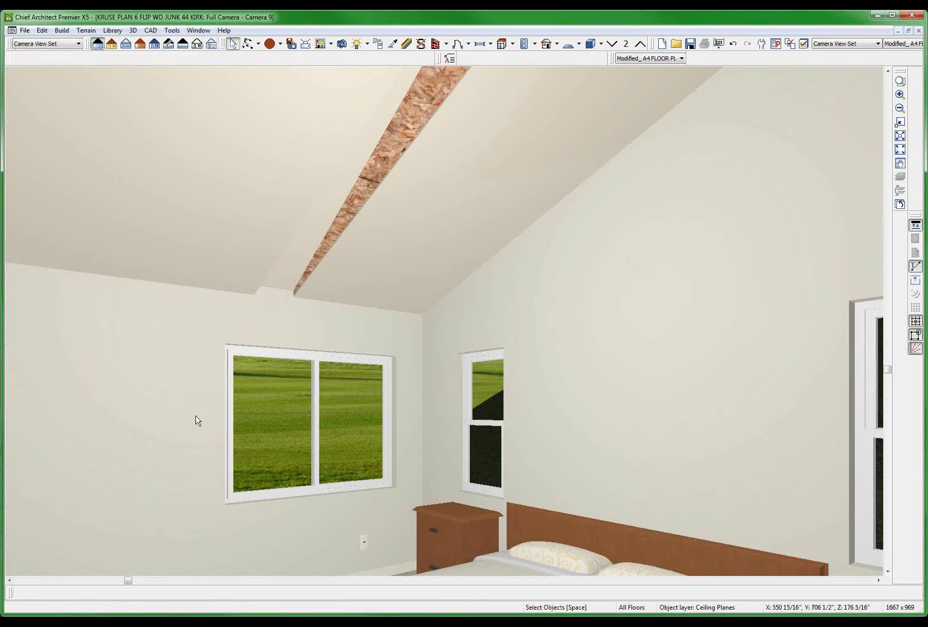
Step: Review Bed 1's room structure settings and the layers of its ceiling finish definition without changing them
{"action": "left_click", "coordinate": [196, 420]}
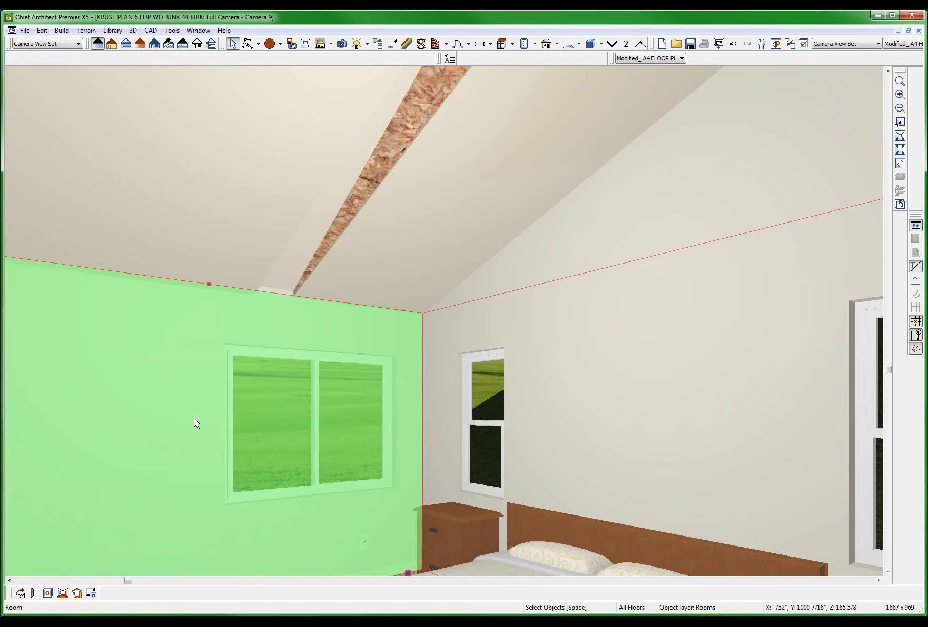
{"action": "double_click", "coordinate": [195, 424]}
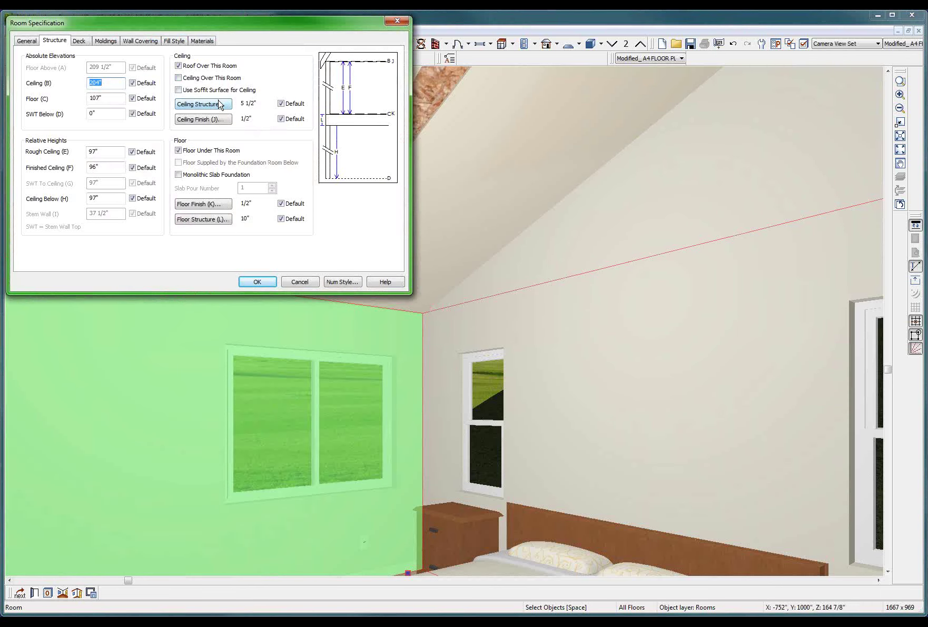
{"action": "left_click", "coordinate": [213, 119]}
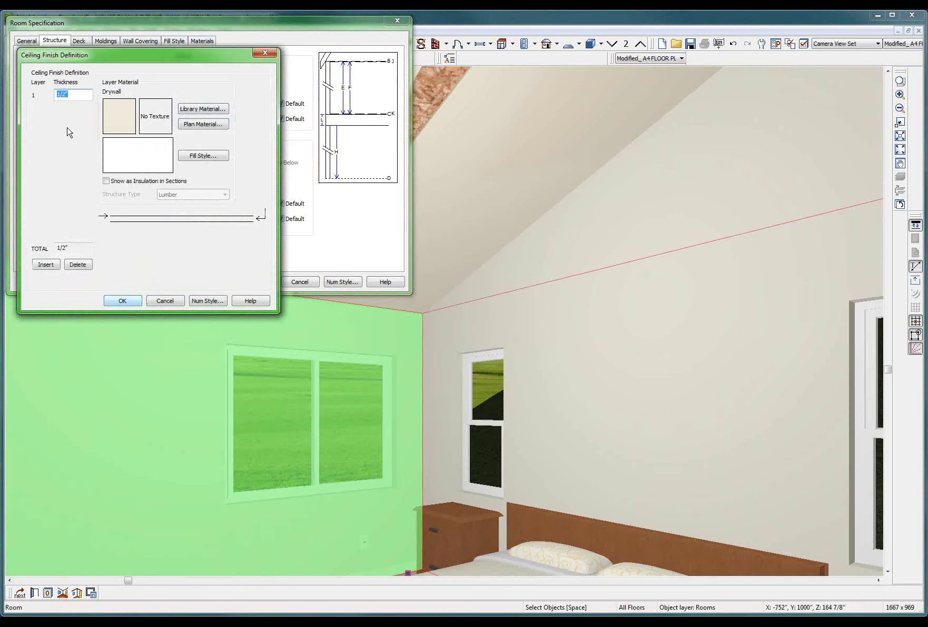
{"action": "left_click", "coordinate": [78, 97]}
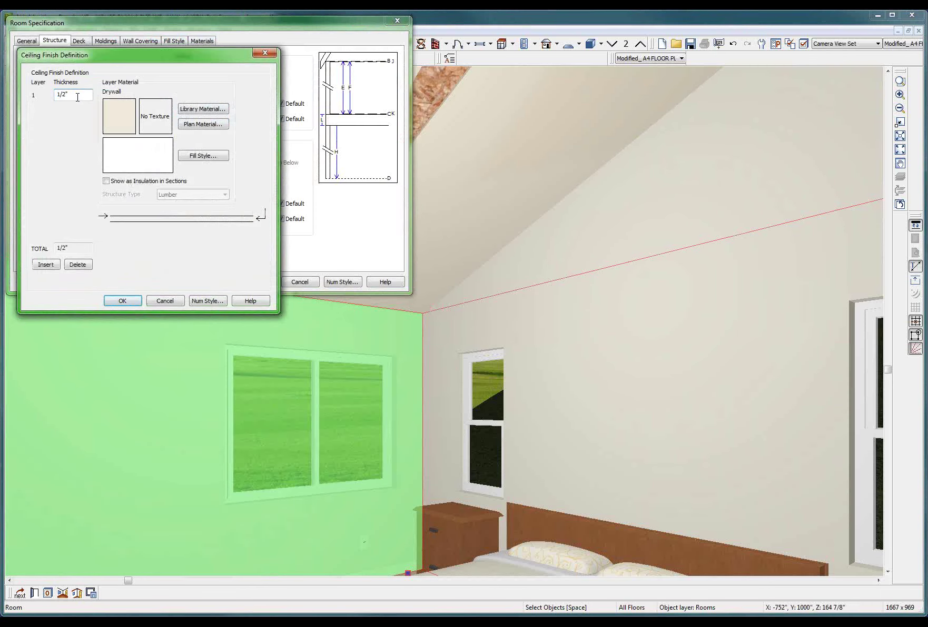
{"action": "left_click", "coordinate": [164, 302]}
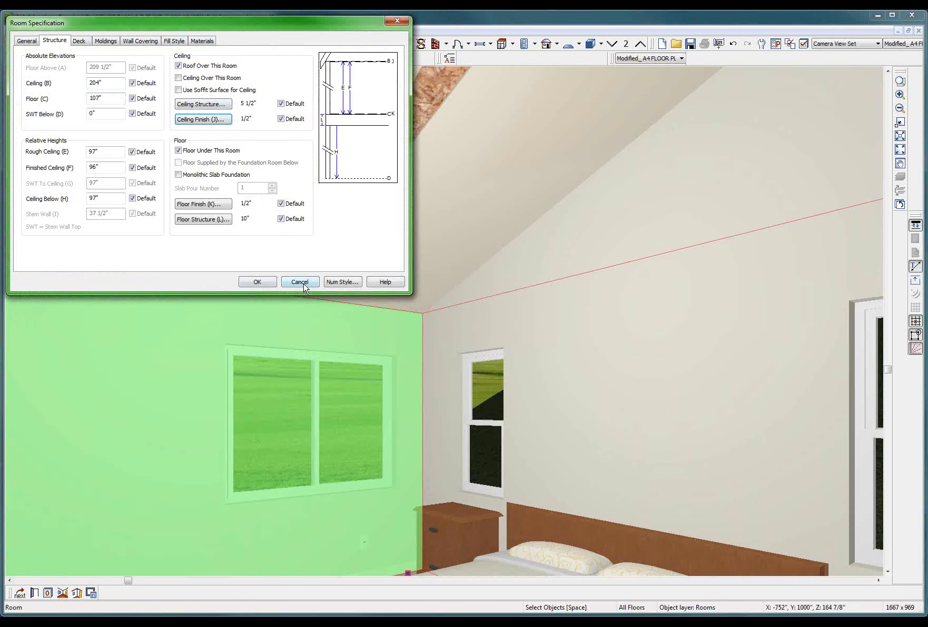
{"action": "left_click", "coordinate": [299, 282]}
Step: Turn off Use Room Ceiling Finish for the new ceiling plane in Bed 1
{"action": "left_click", "coordinate": [262, 171]}
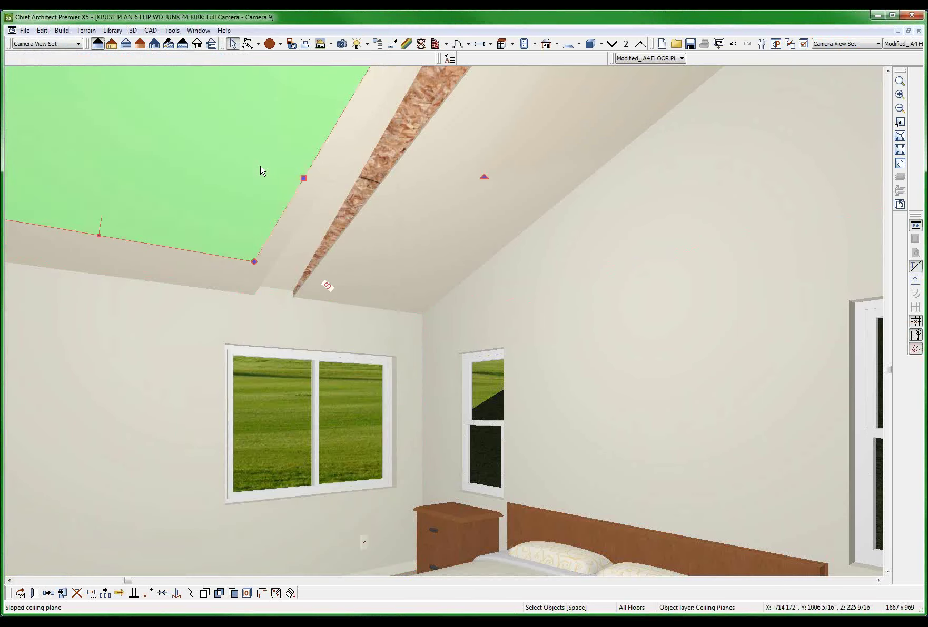
{"action": "scroll", "coordinate": [263, 171], "scroll_direction": "down", "scroll_amount": 4}
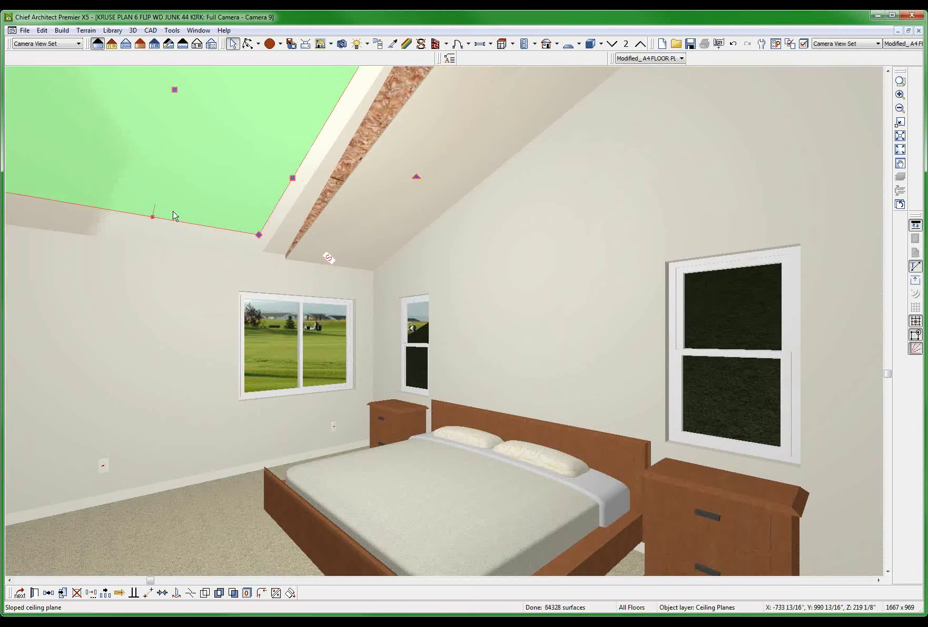
{"action": "double_click", "coordinate": [175, 215]}
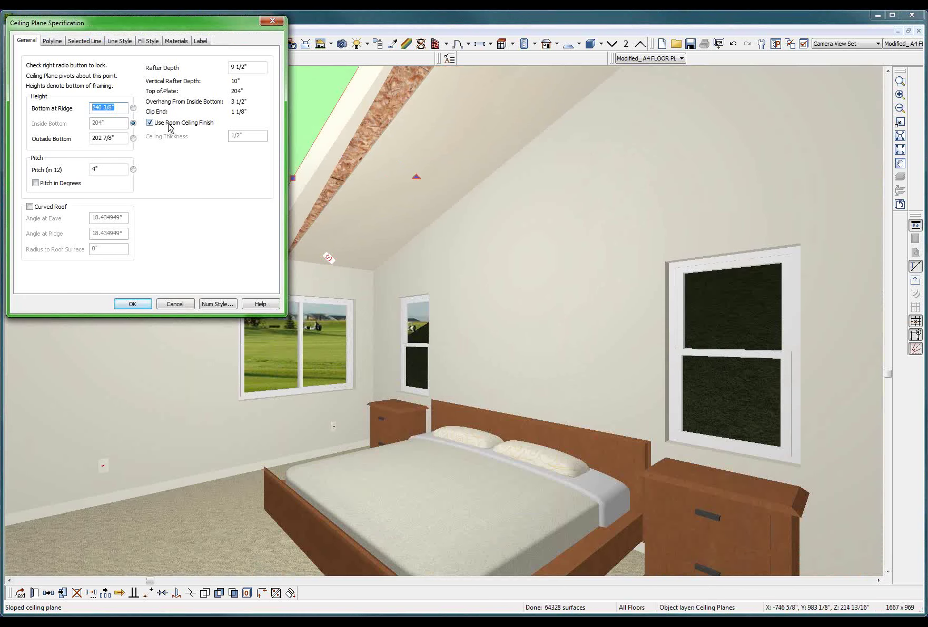
{"action": "left_click", "coordinate": [179, 124]}
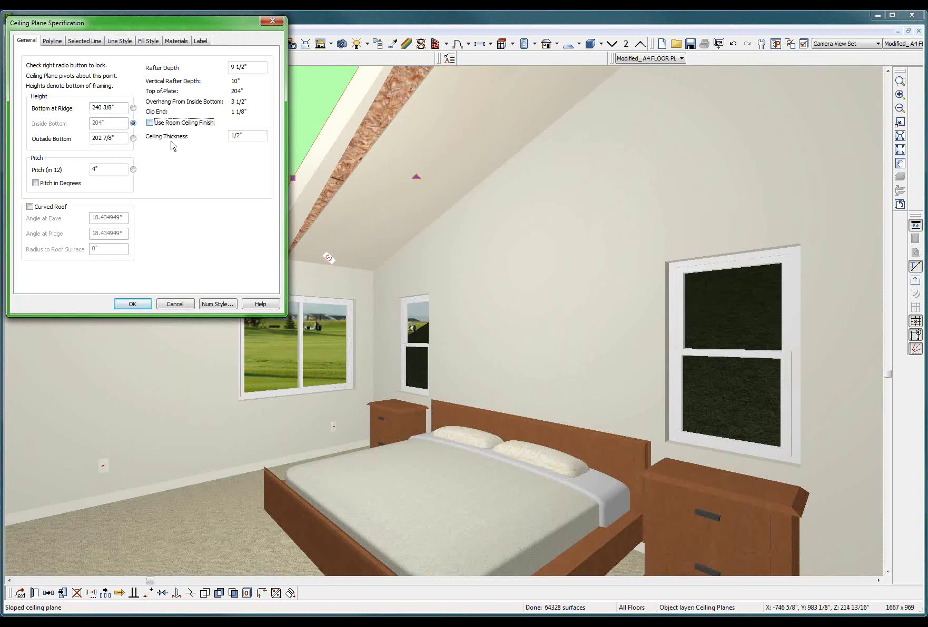
{"action": "left_click", "coordinate": [143, 306]}
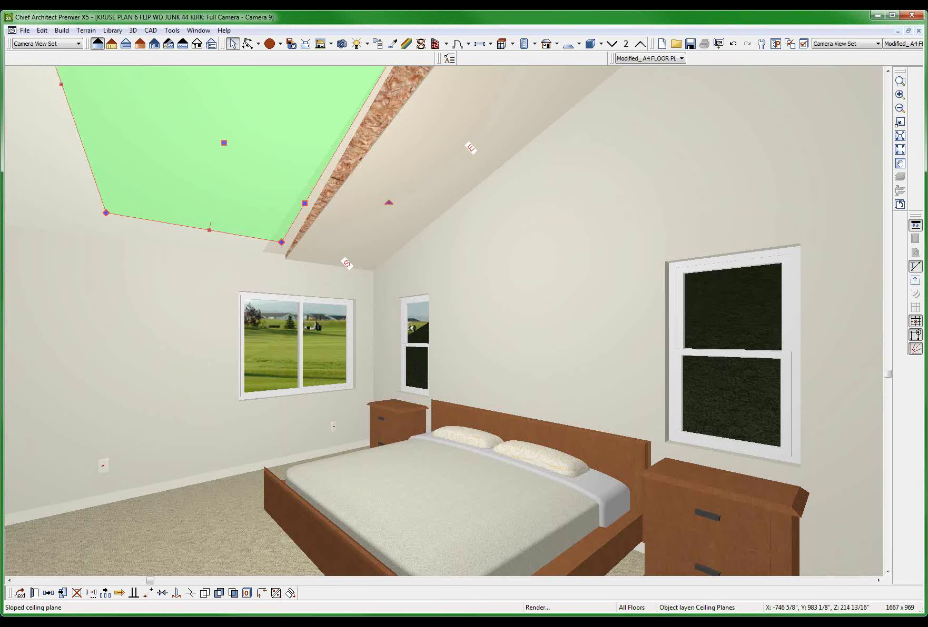
Step: Pull the new ceiling plane's side edge near the window wall inward, away from that wall, and deselect the plane
{"action": "scroll", "coordinate": [333, 263], "scroll_direction": "down", "scroll_amount": 2}
{"action": "scroll", "coordinate": [288, 187], "scroll_direction": "up", "scroll_amount": 2}
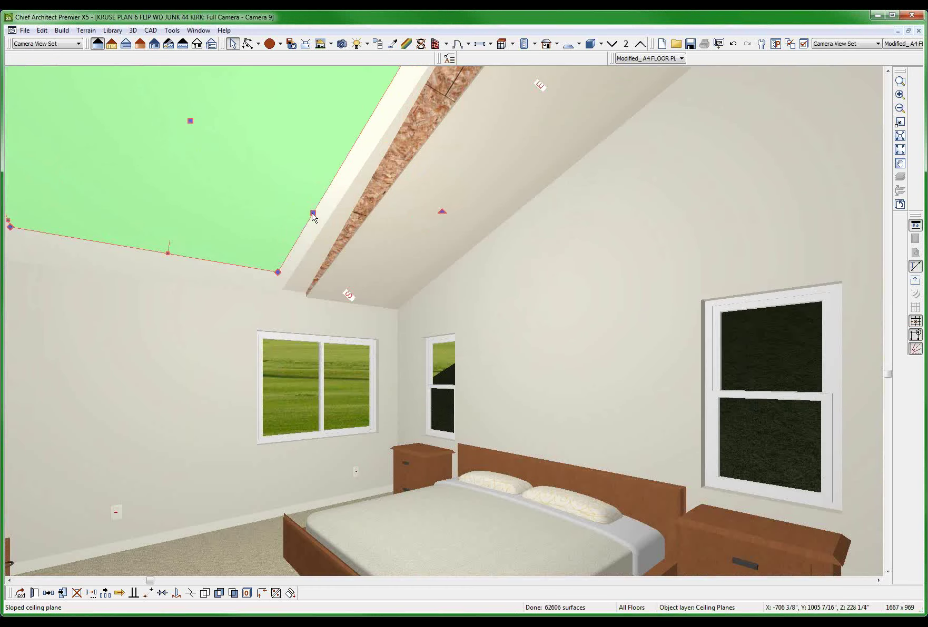
{"action": "left_click_drag", "start_coordinate": [313, 215], "coordinate": [258, 203]}
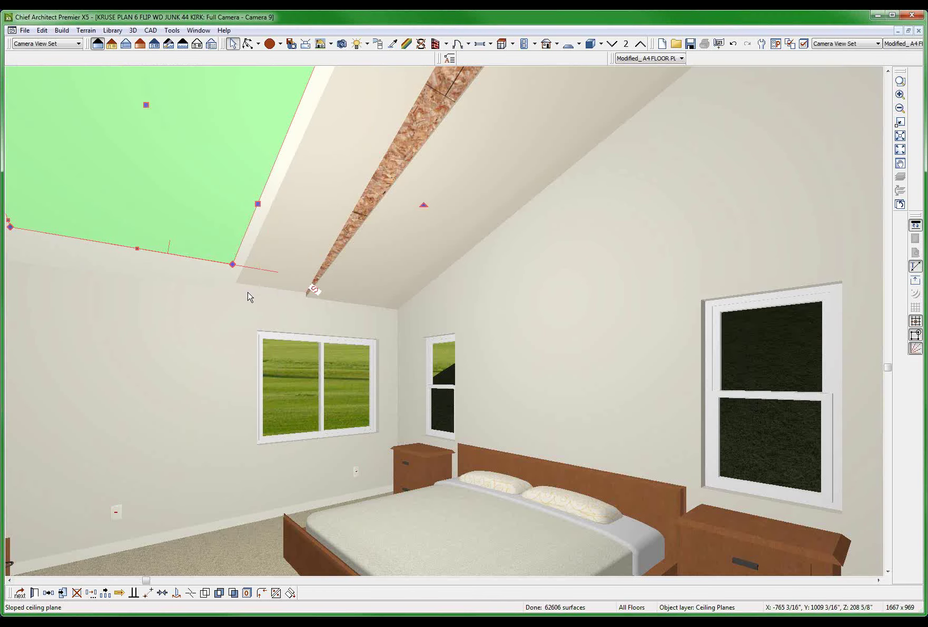
{"action": "key", "text": "Escape"}
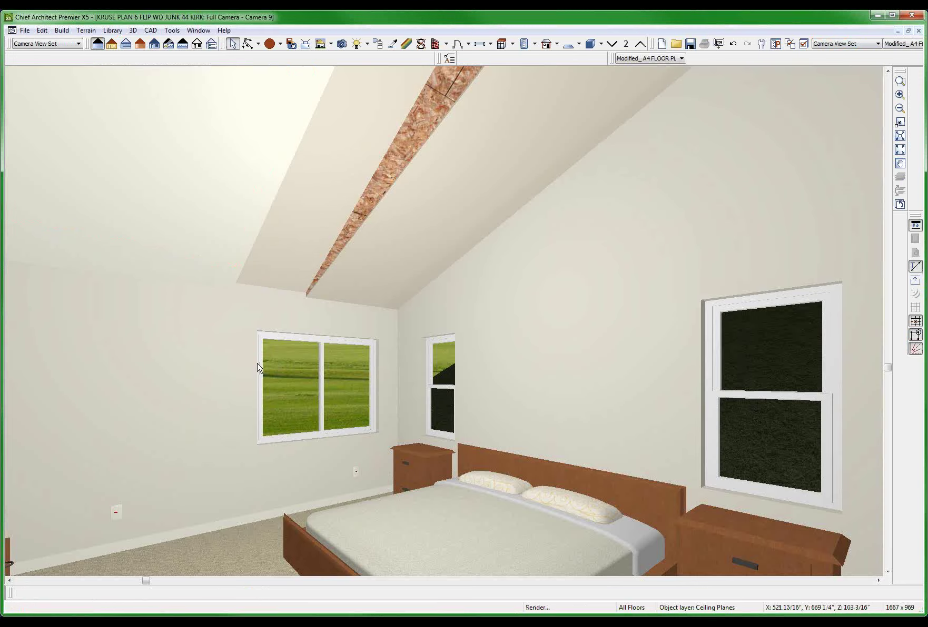
{"action": "scroll", "coordinate": [258, 367], "scroll_direction": "down", "scroll_amount": 3}
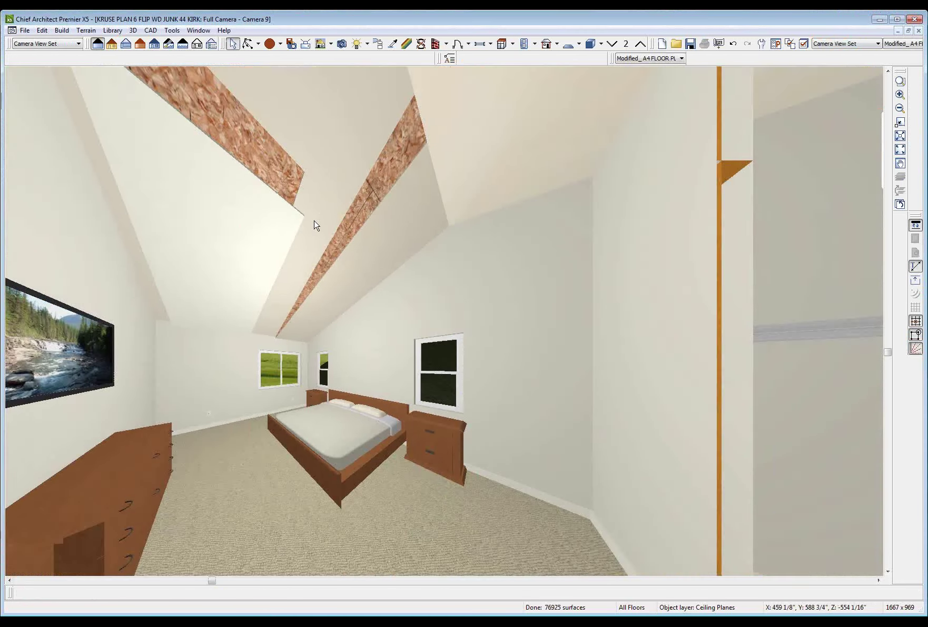
{"action": "scroll", "coordinate": [314, 225], "scroll_direction": "up", "scroll_amount": 2}
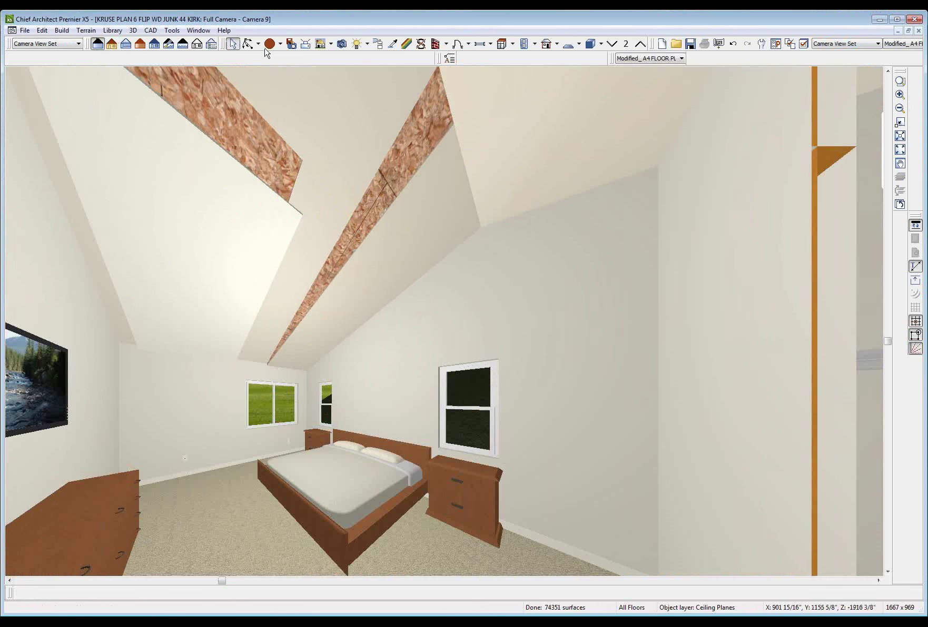
Step: Check the material definition of the new ceiling plane's surface and inspect its exposed corner up close
{"action": "left_click", "coordinate": [405, 46]}
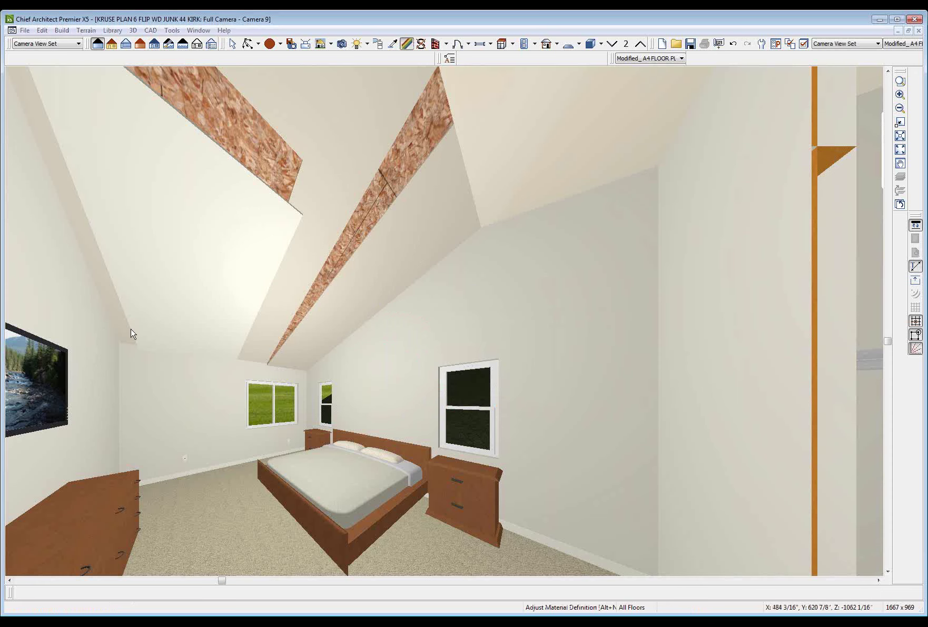
{"action": "left_click", "coordinate": [216, 244]}
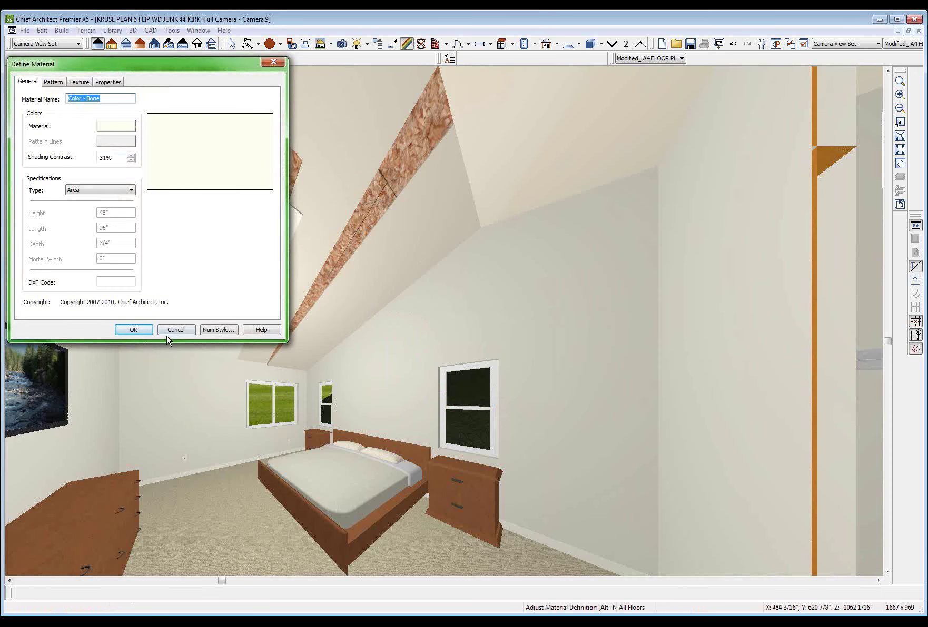
{"action": "left_click", "coordinate": [186, 330]}
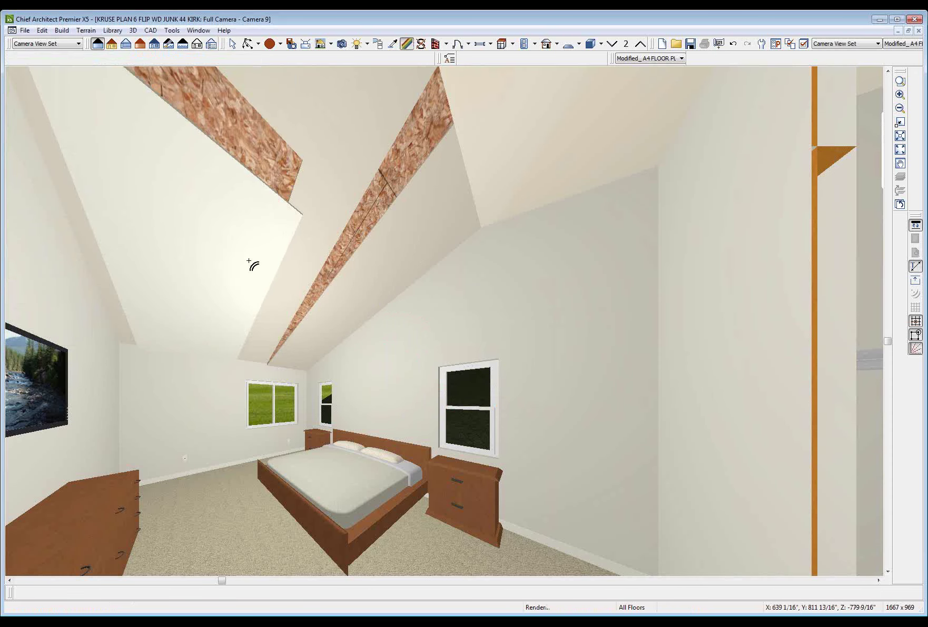
{"action": "scroll", "coordinate": [390, 153], "scroll_direction": "up", "scroll_amount": 3}
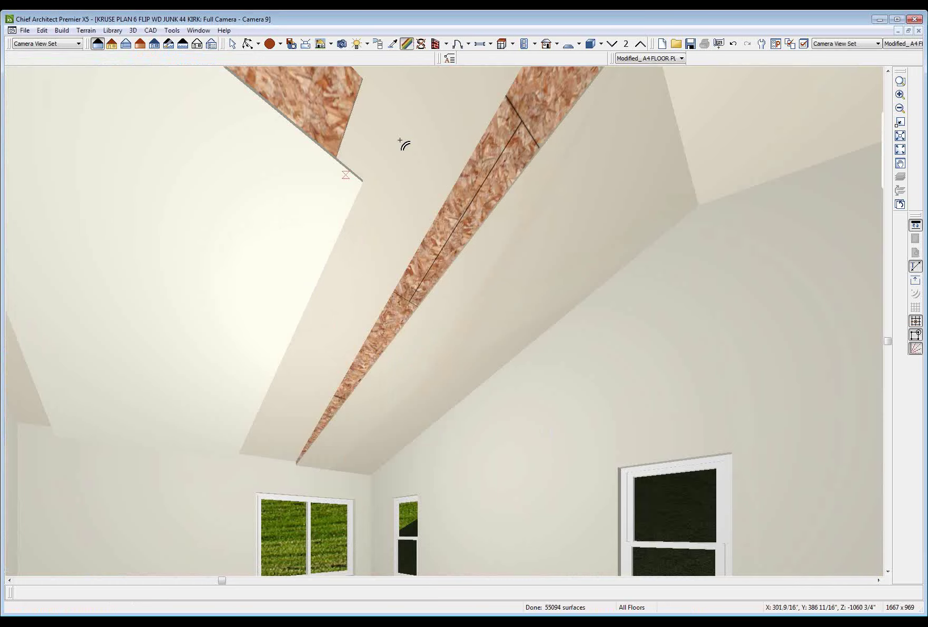
{"action": "scroll", "coordinate": [398, 142], "scroll_direction": "up", "scroll_amount": 5}
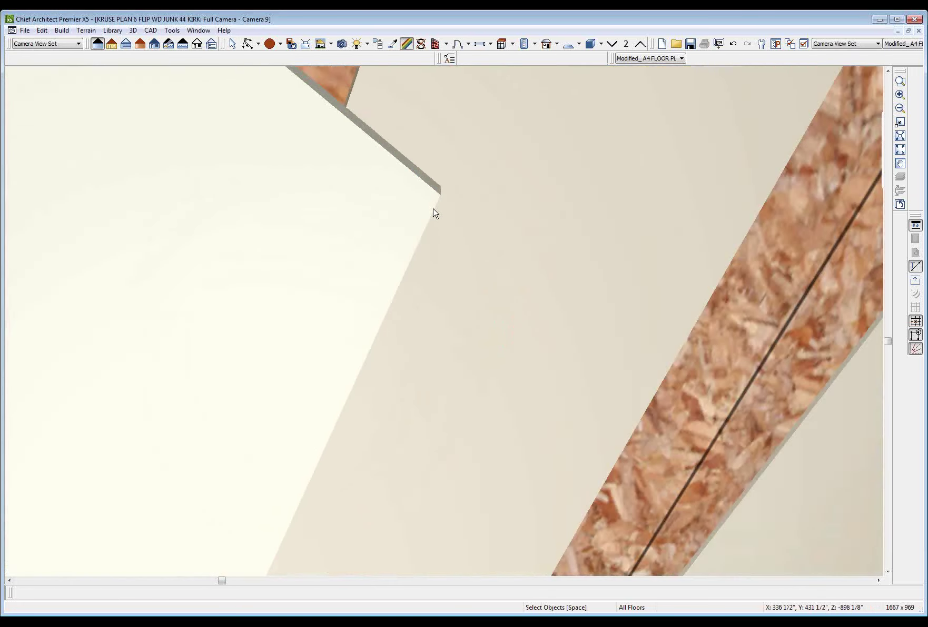
{"action": "scroll", "coordinate": [433, 213], "scroll_direction": "down", "scroll_amount": 5}
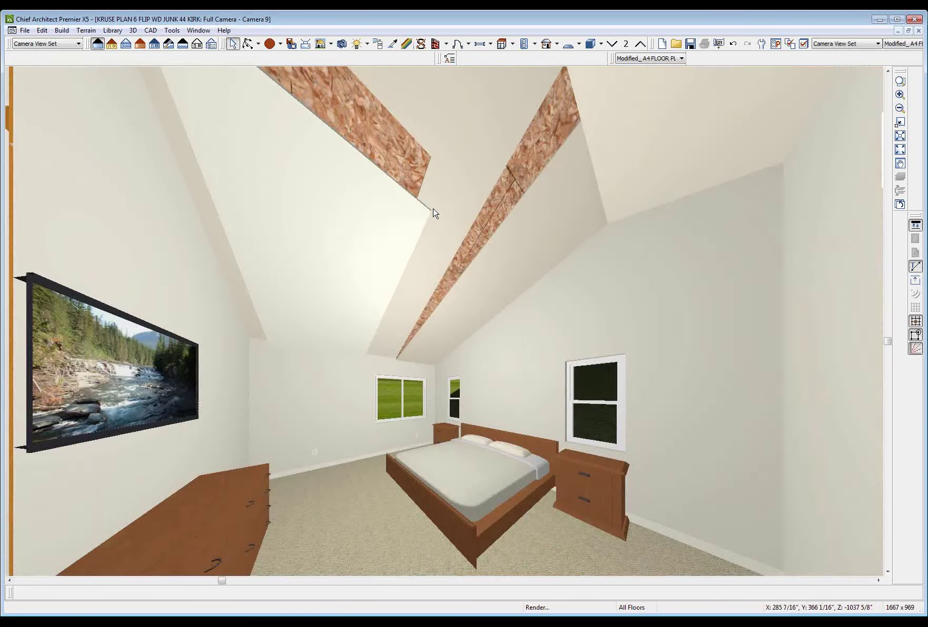
{"action": "scroll", "coordinate": [433, 212], "scroll_direction": "down", "scroll_amount": 3}
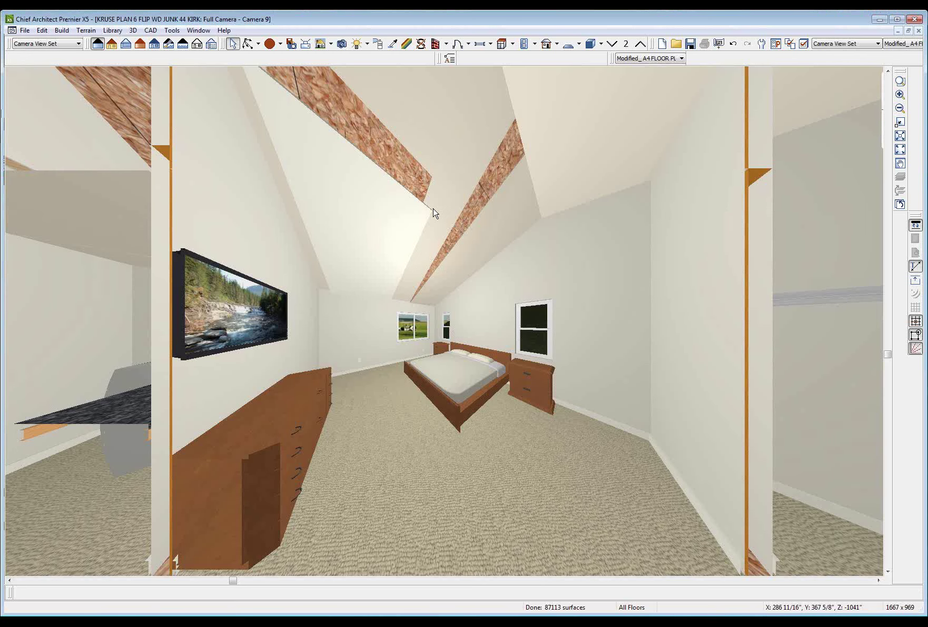
Step: Turn on Use Room Ceiling Finish for the new ceiling plane in Bed 1
{"action": "left_click", "coordinate": [404, 213]}
{"action": "double_click", "coordinate": [404, 217]}
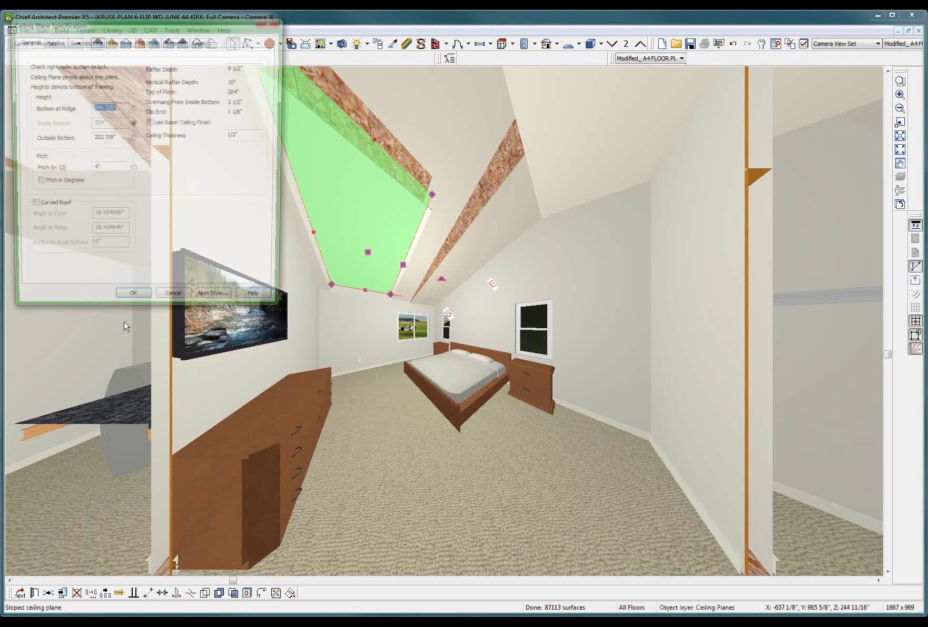
{"action": "left_click", "coordinate": [160, 123]}
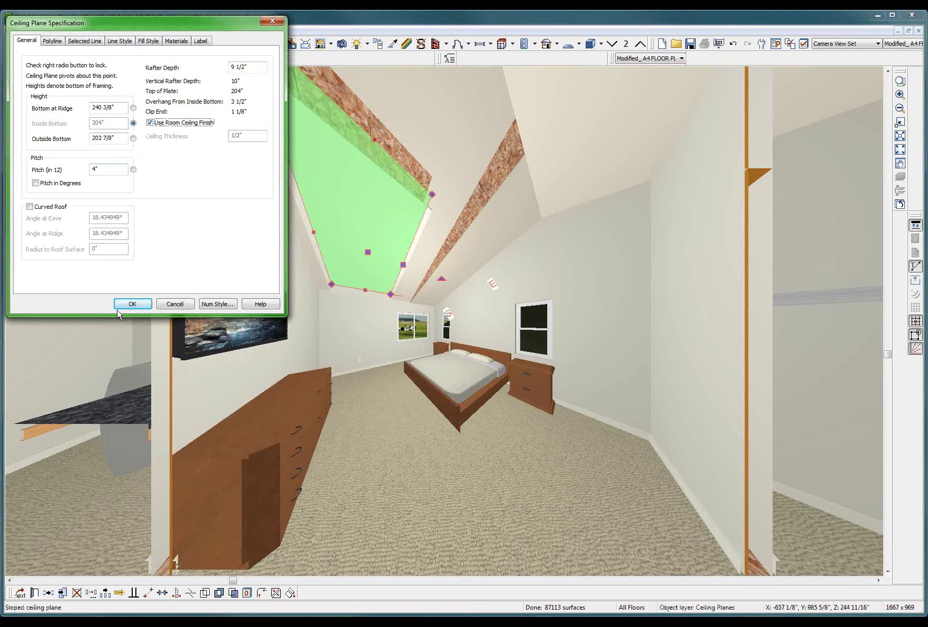
{"action": "left_click", "coordinate": [132, 303]}
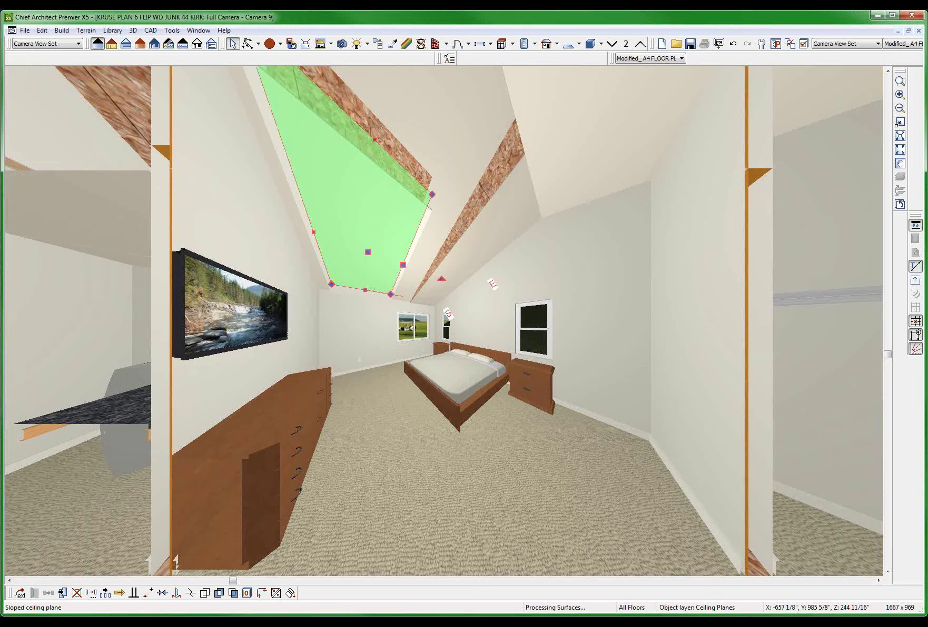
Step: Deselect the ceiling plane and examine from several distances how its surface renders against the existing sloped ceiling
{"action": "scroll", "coordinate": [420, 205], "scroll_direction": "up", "scroll_amount": 2}
{"action": "key", "text": "Escape"}
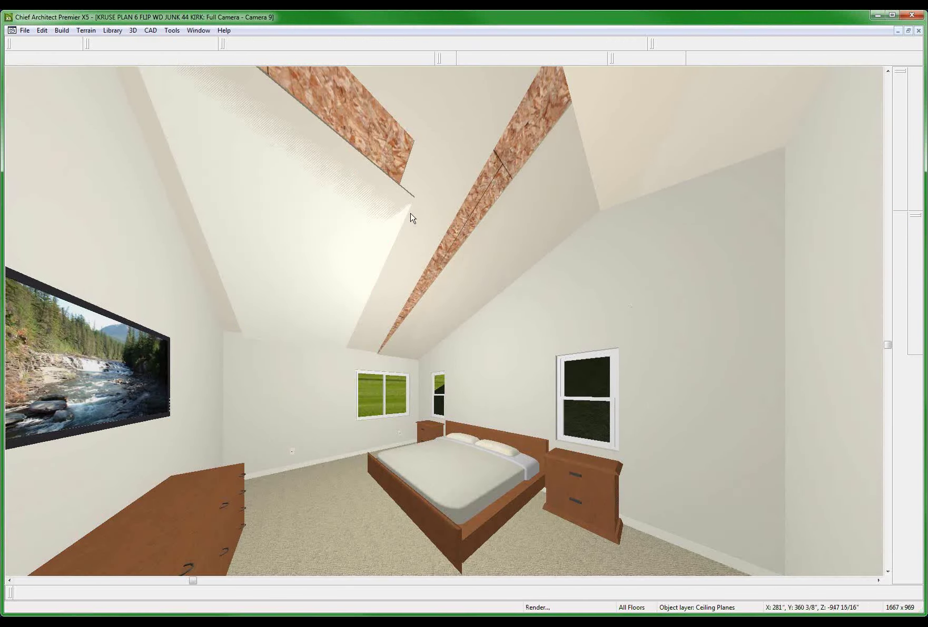
{"action": "scroll", "coordinate": [411, 214], "scroll_direction": "up", "scroll_amount": 1}
{"action": "scroll", "coordinate": [411, 216], "scroll_direction": "down", "scroll_amount": 2}
{"action": "scroll", "coordinate": [400, 210], "scroll_direction": "up", "scroll_amount": 2}
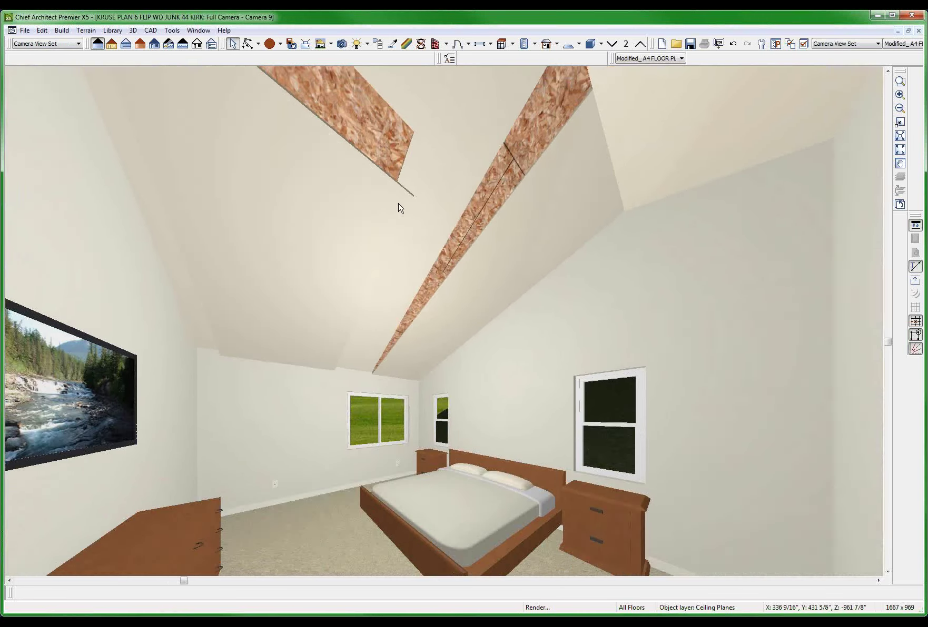
{"action": "scroll", "coordinate": [399, 208], "scroll_direction": "up", "scroll_amount": 4}
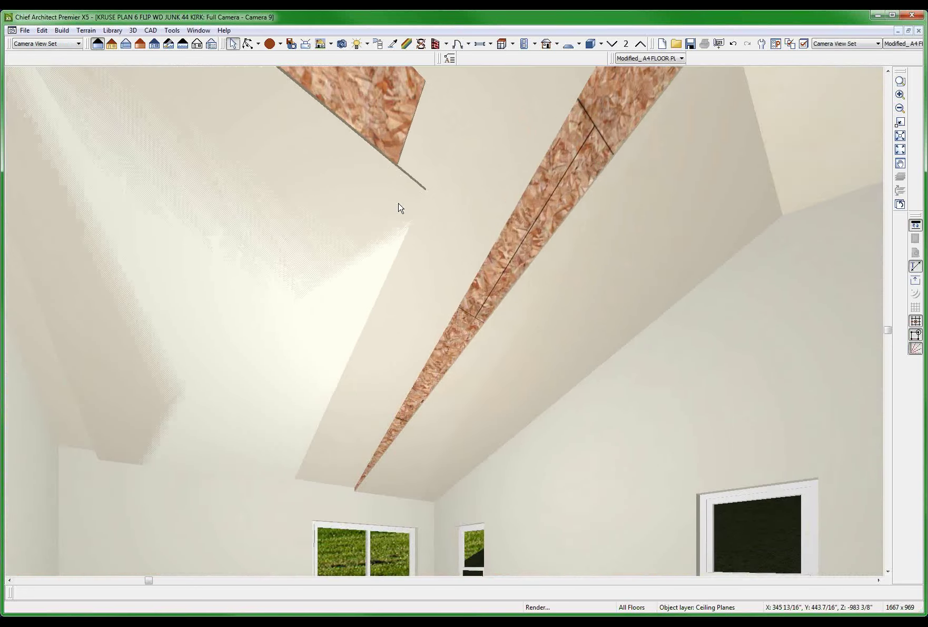
{"action": "scroll", "coordinate": [399, 208], "scroll_direction": "up", "scroll_amount": 2}
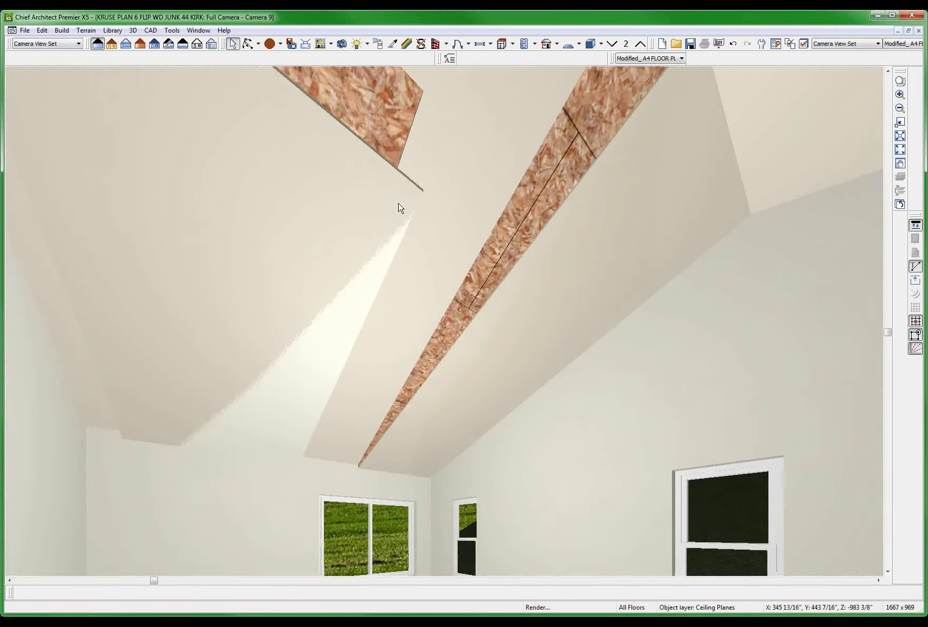
{"action": "scroll", "coordinate": [399, 208], "scroll_direction": "down", "scroll_amount": 1}
{"action": "scroll", "coordinate": [375, 207], "scroll_direction": "up", "scroll_amount": 3}
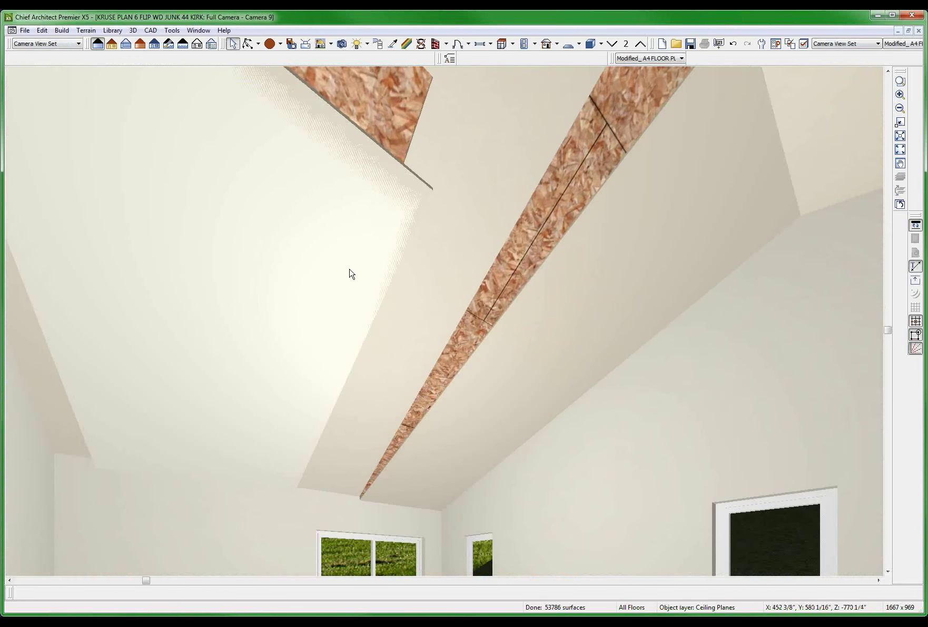
Step: In the plan materials, recolor the in-use STUCCO 1 material bright pink (RGB 255, 0, 128)
{"action": "type", "text": "m"}
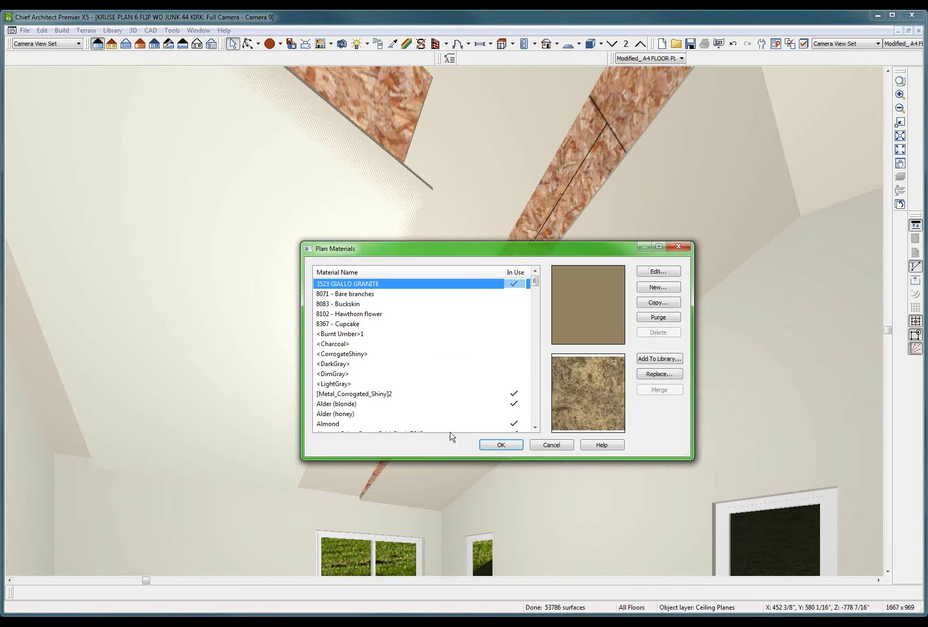
{"action": "type", "text": "st"}
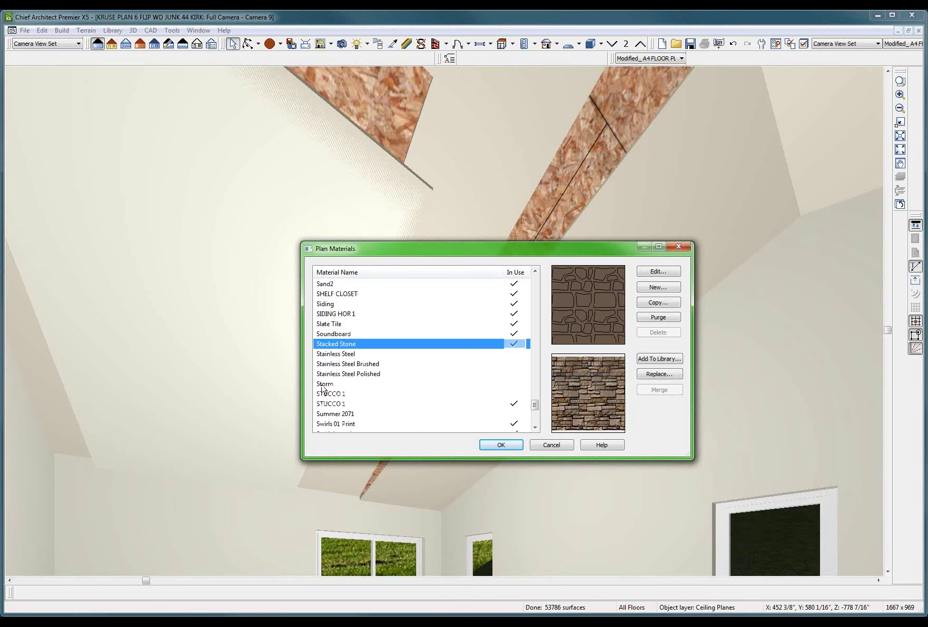
{"action": "left_click", "coordinate": [342, 396]}
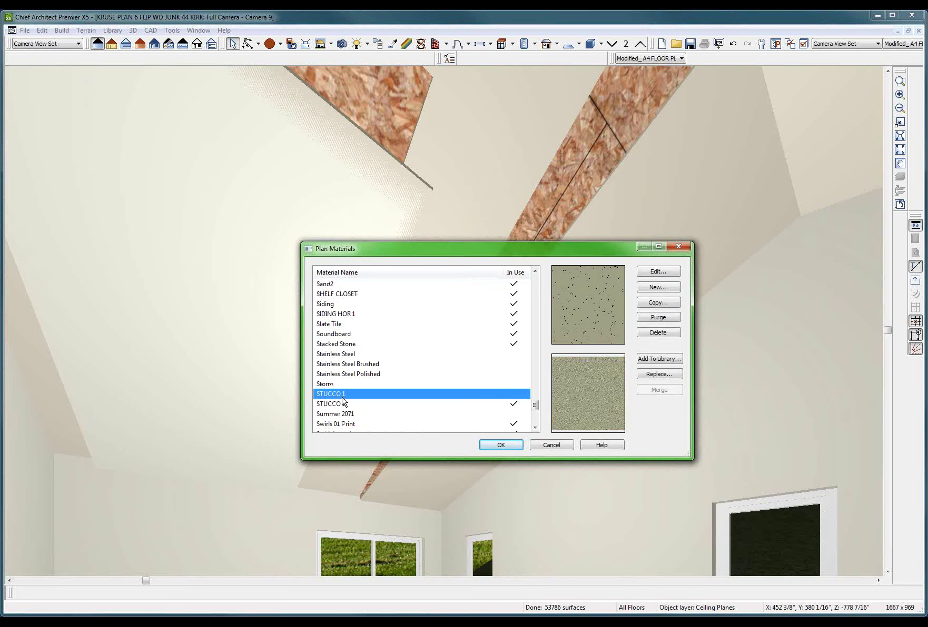
{"action": "left_click", "coordinate": [344, 404]}
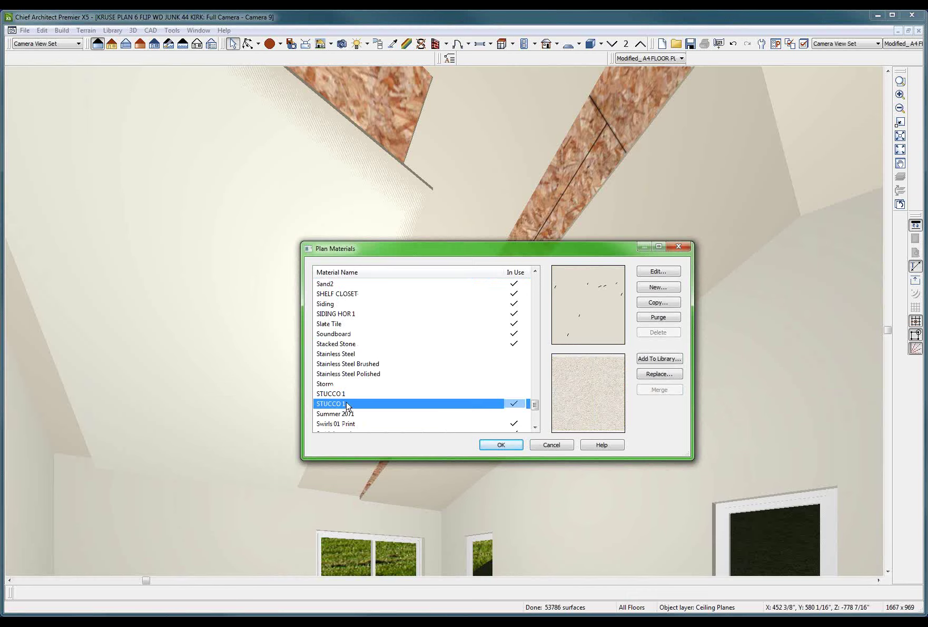
{"action": "left_click", "coordinate": [661, 274]}
{"action": "left_click", "coordinate": [423, 317]}
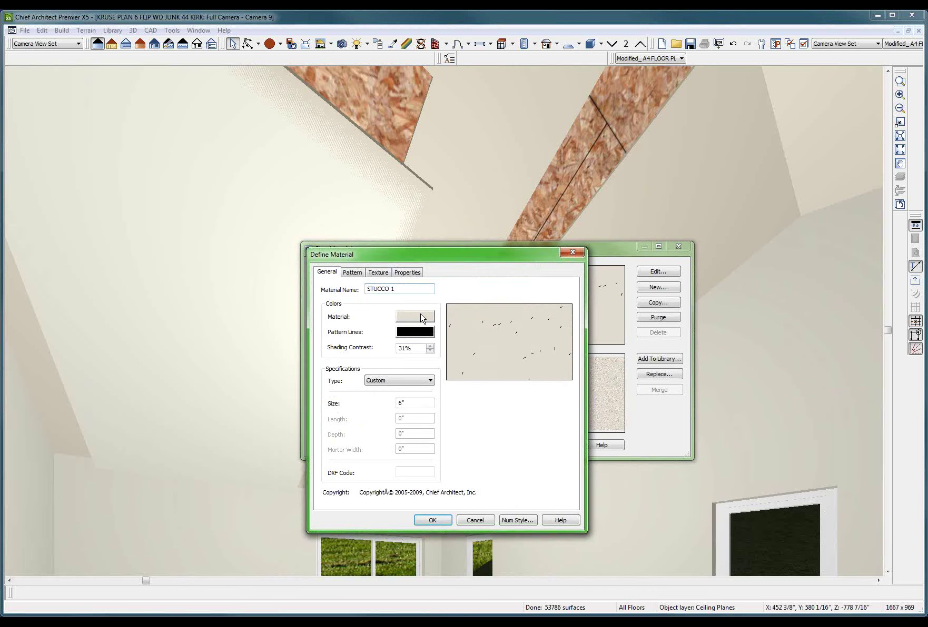
{"action": "left_click", "coordinate": [419, 317]}
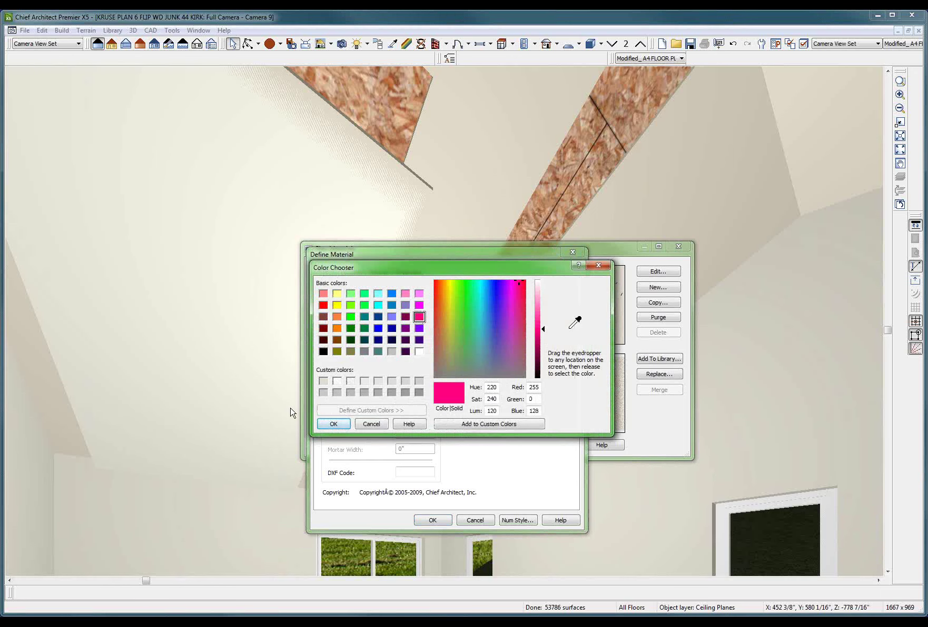
{"action": "left_click", "coordinate": [331, 424]}
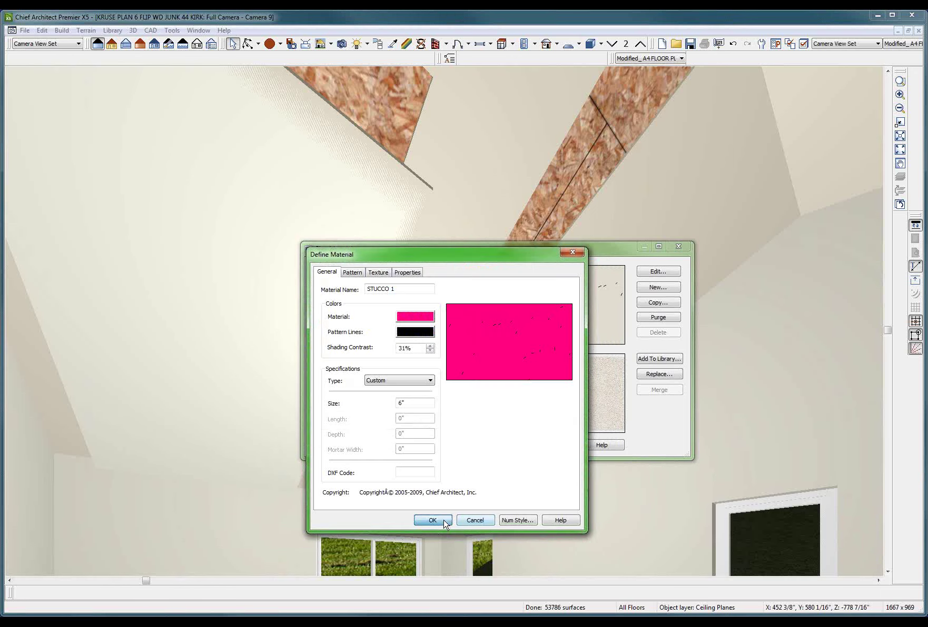
{"action": "left_click", "coordinate": [437, 520]}
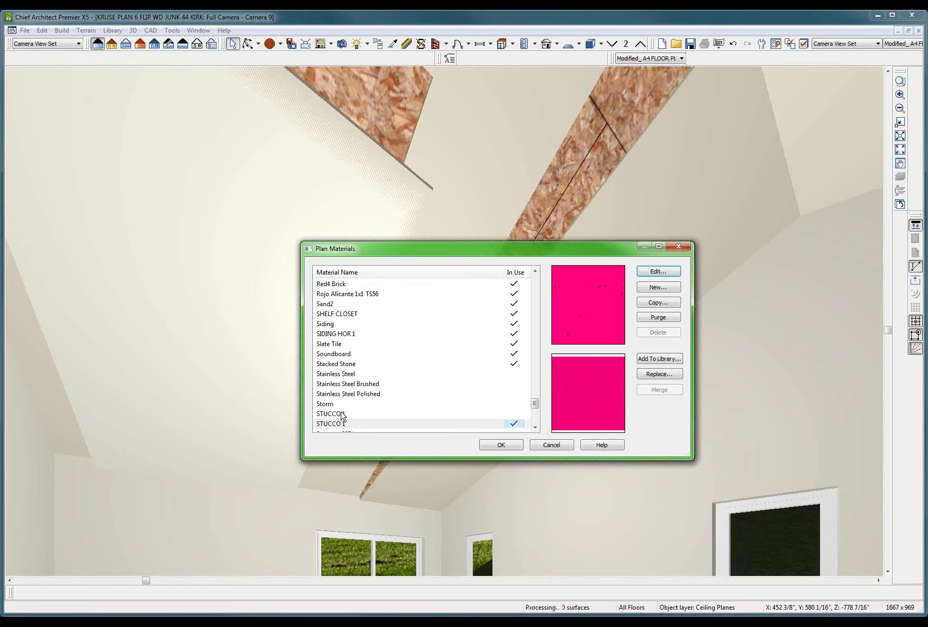
Step: Check the unused STUCCO 1 material in the plan materials and accept the material changes
{"action": "left_click", "coordinate": [335, 414]}
{"action": "scroll", "coordinate": [400, 353], "scroll_direction": "down", "scroll_amount": 3}
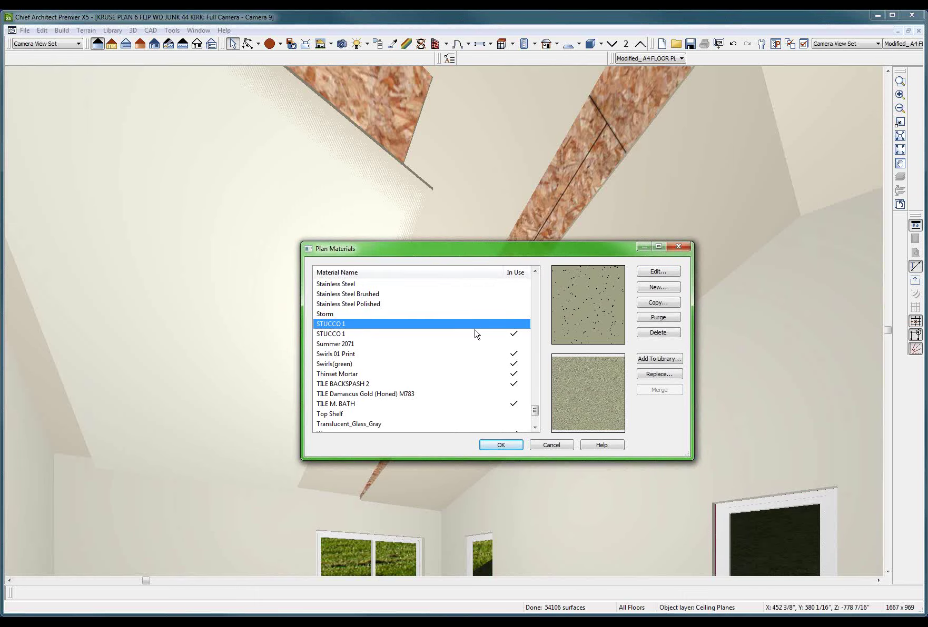
{"action": "left_click", "coordinate": [513, 449]}
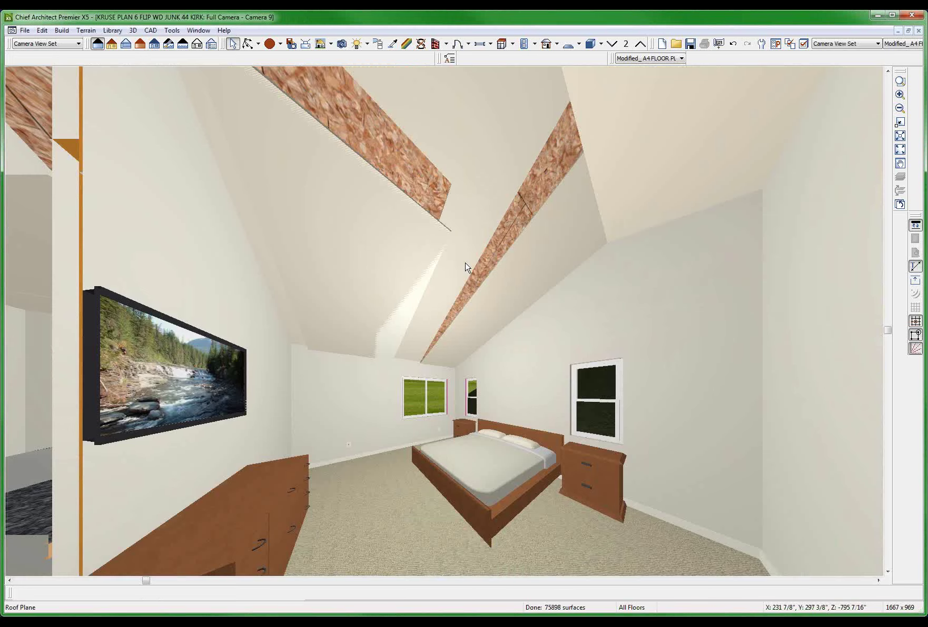
Step: Lower the manually drawn sloped ceiling plane in Bed 1 with a negative Z delta relative to itself, using Transform/Replicate
{"action": "scroll", "coordinate": [472, 269], "scroll_direction": "down", "scroll_amount": 3}
{"action": "left_click", "coordinate": [387, 255]}
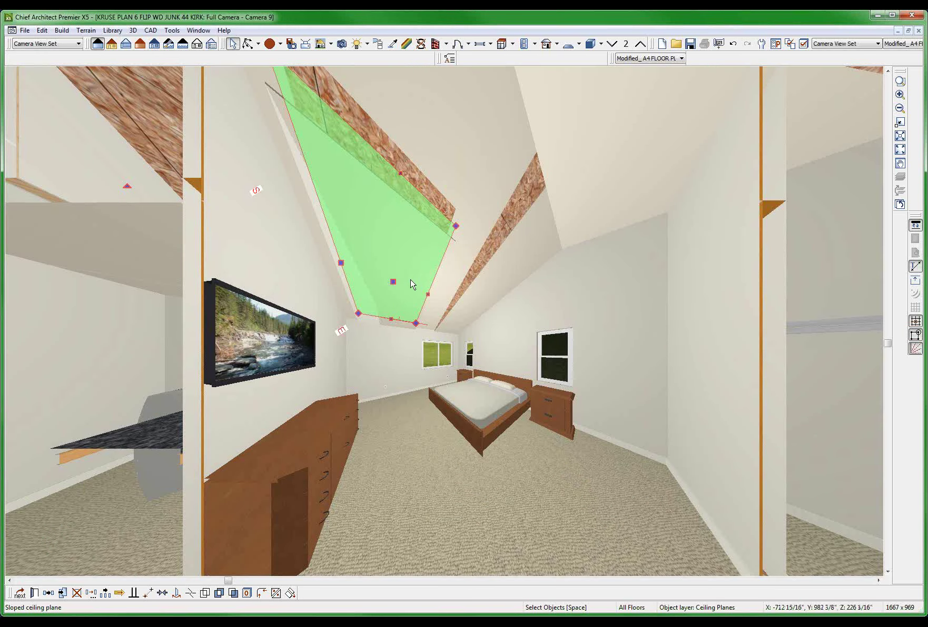
{"action": "left_click", "coordinate": [120, 593]}
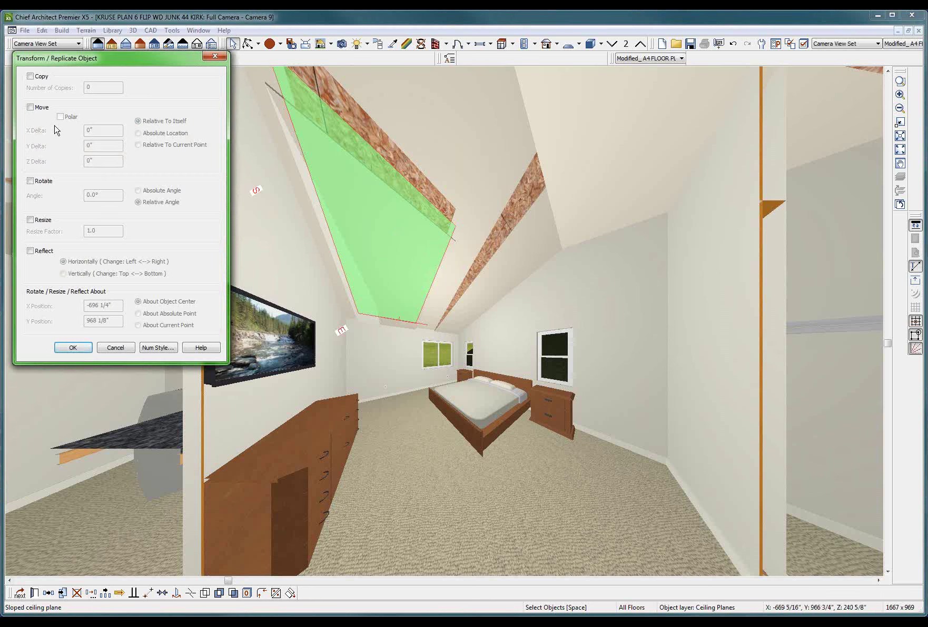
{"action": "left_click", "coordinate": [31, 107]}
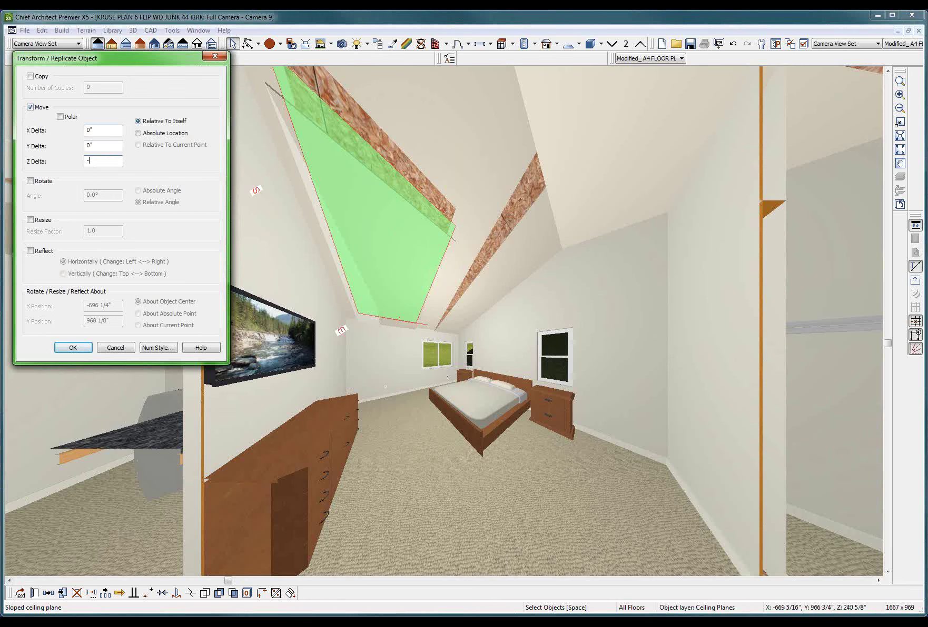
{"action": "key", "text": "Return"}
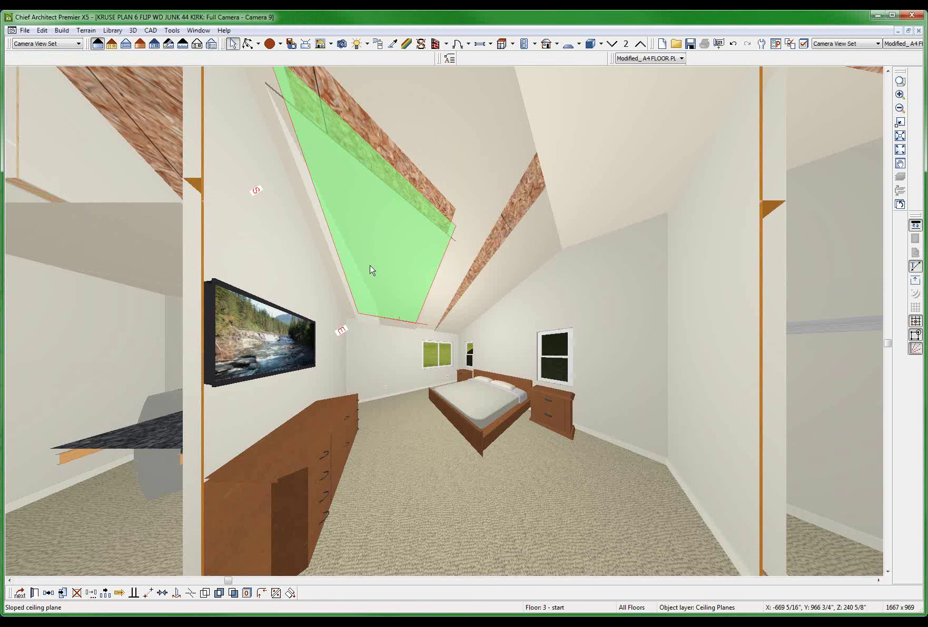
{"action": "key", "text": "Delete"}
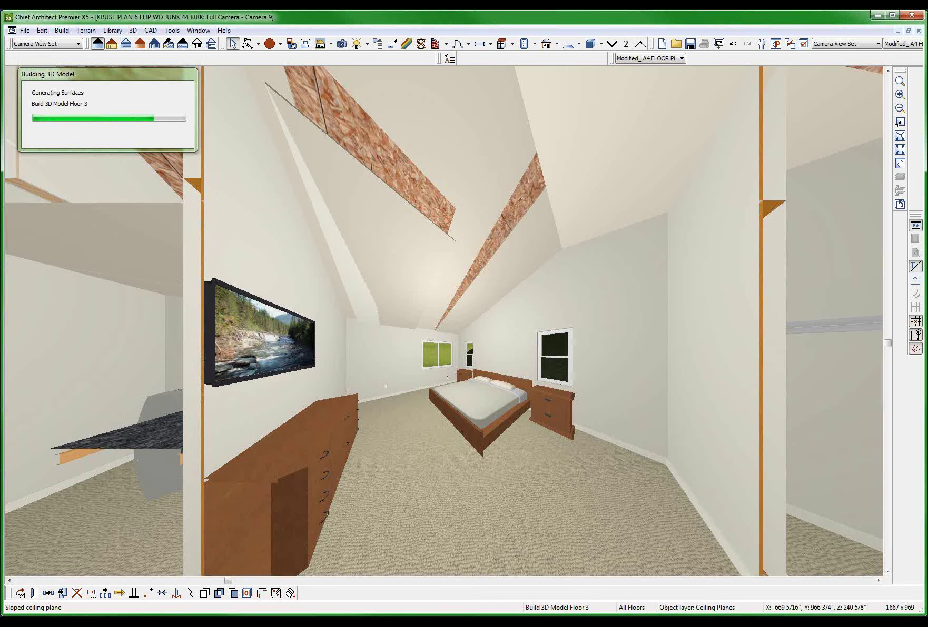
{"action": "key", "text": "ctrl+z"}
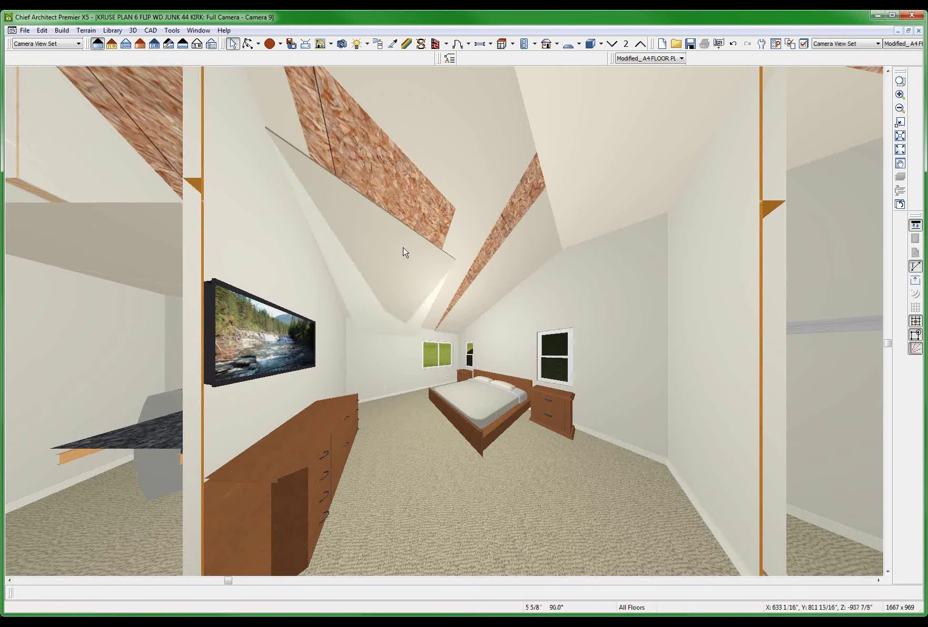
Step: Turn off Use Room Ceiling Finish for the lowered ceiling plane and check the material of its Ceiling Surface
{"action": "double_click", "coordinate": [406, 242]}
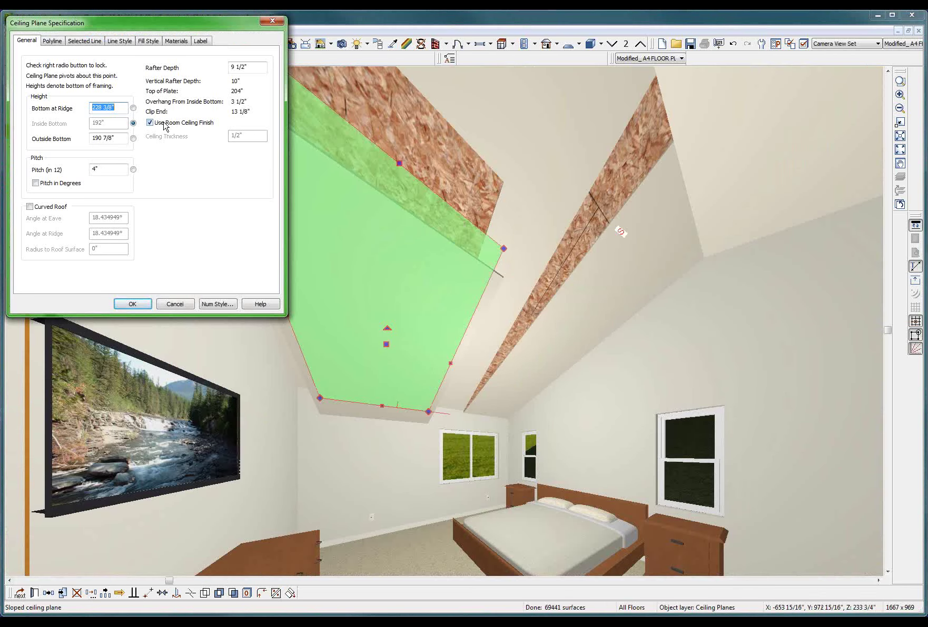
{"action": "left_click", "coordinate": [173, 42]}
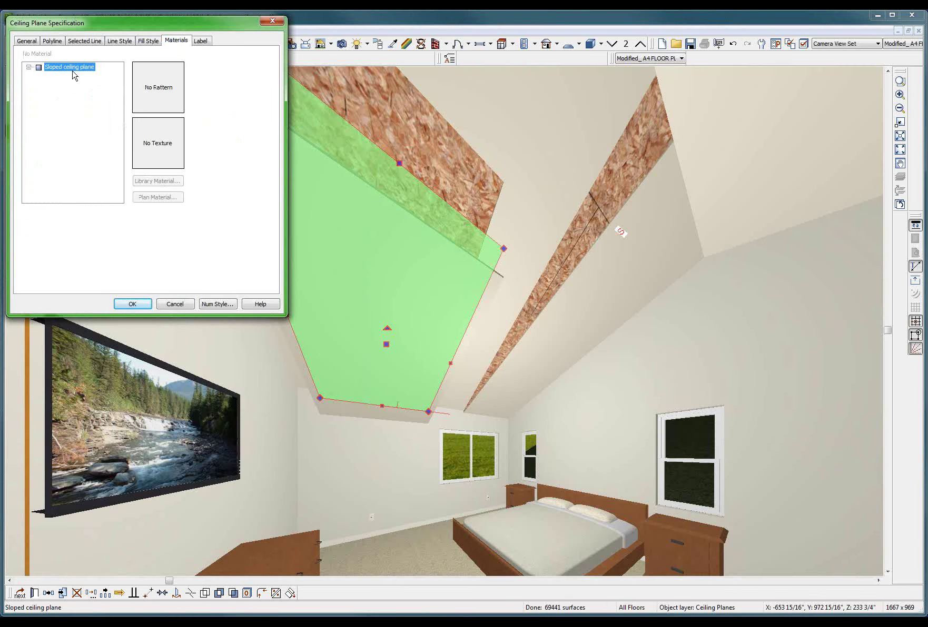
{"action": "left_click", "coordinate": [27, 41]}
{"action": "left_click", "coordinate": [150, 123]}
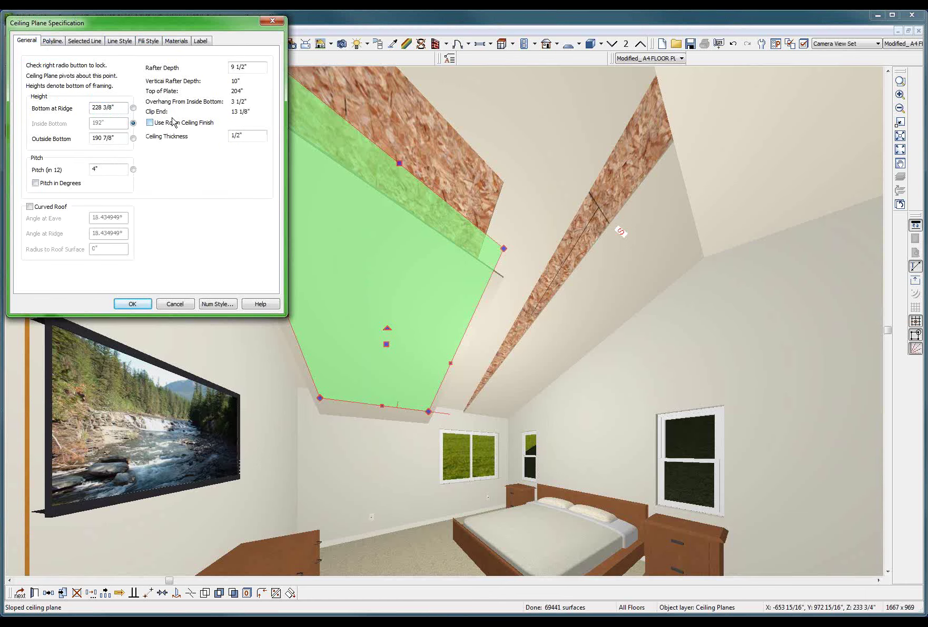
{"action": "left_click", "coordinate": [173, 42]}
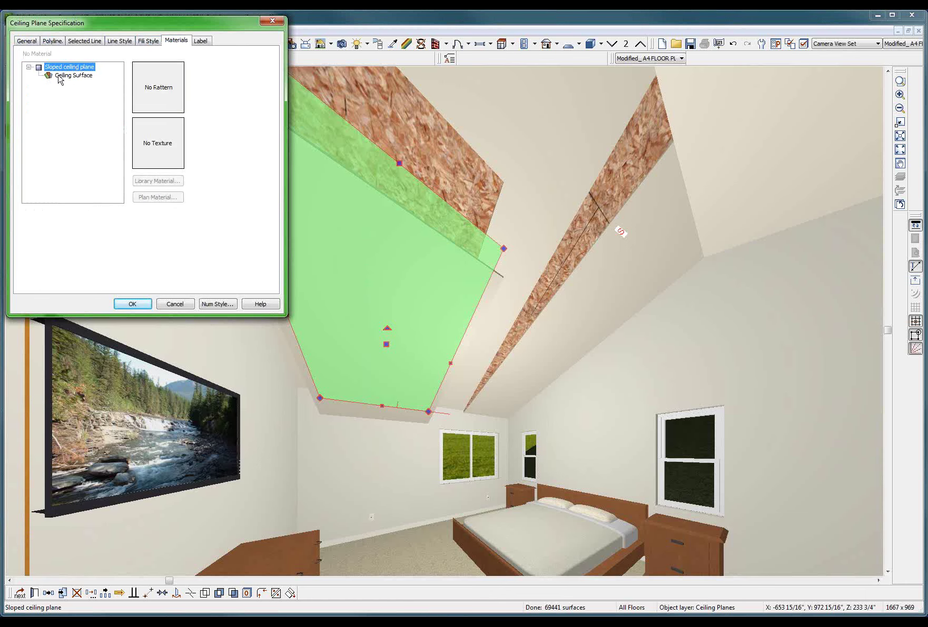
{"action": "left_click", "coordinate": [73, 75]}
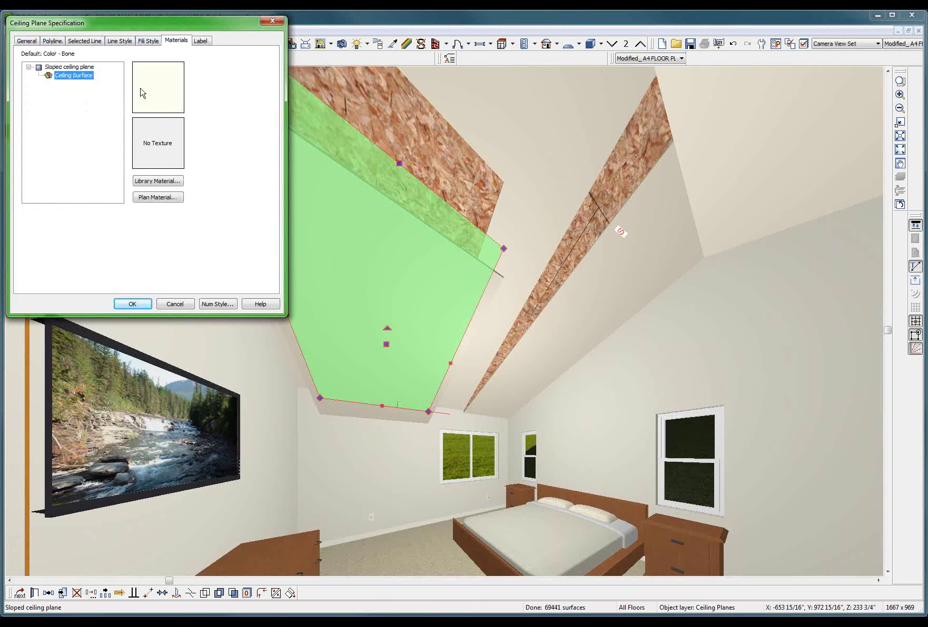
{"action": "left_click", "coordinate": [132, 304]}
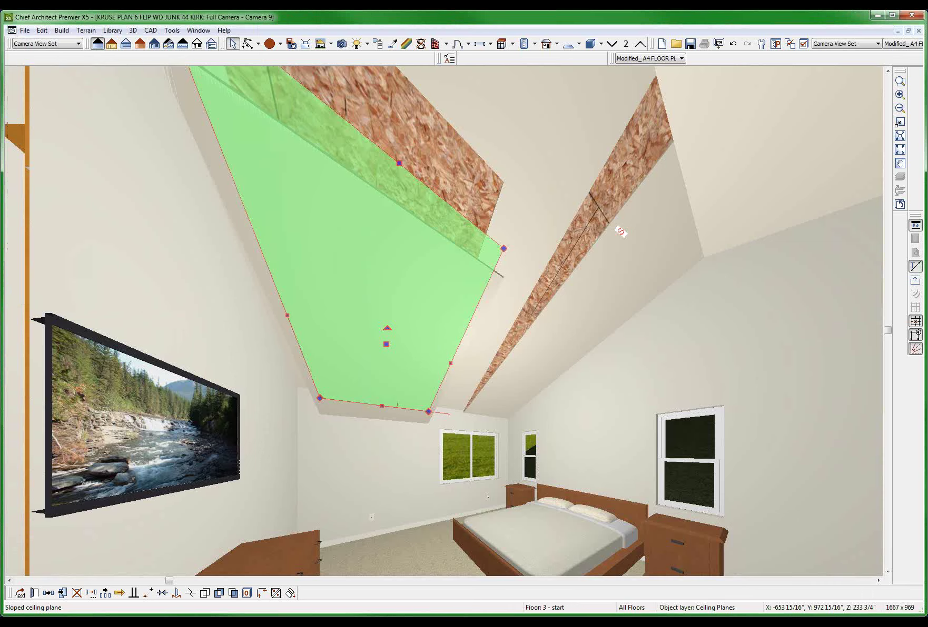
Step: Switch to the KRUSE floor plan and unlock all layers of the A4 FLOOR PLAN WORK layer set
{"action": "left_click", "coordinate": [198, 30]}
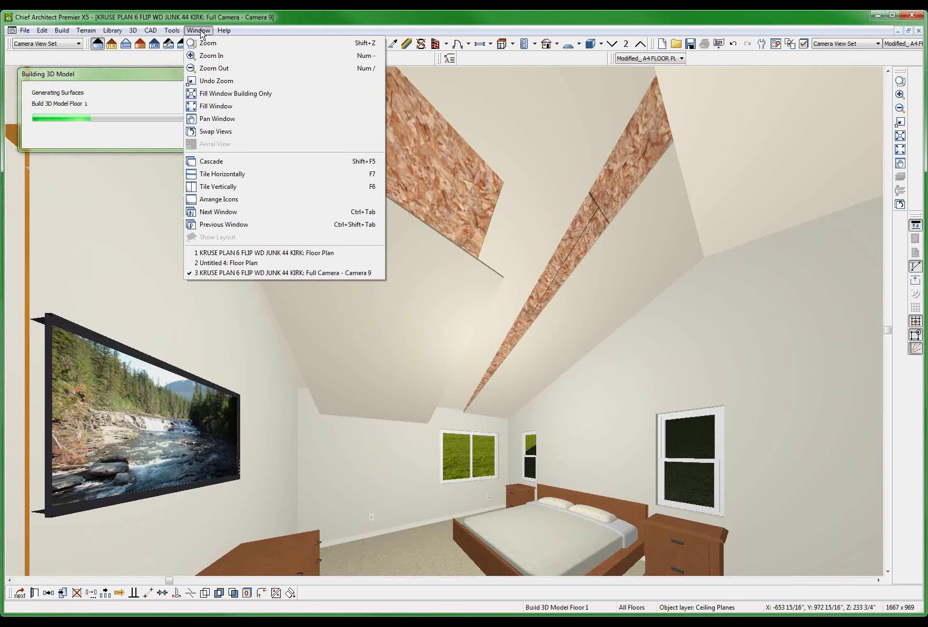
{"action": "left_click", "coordinate": [244, 253]}
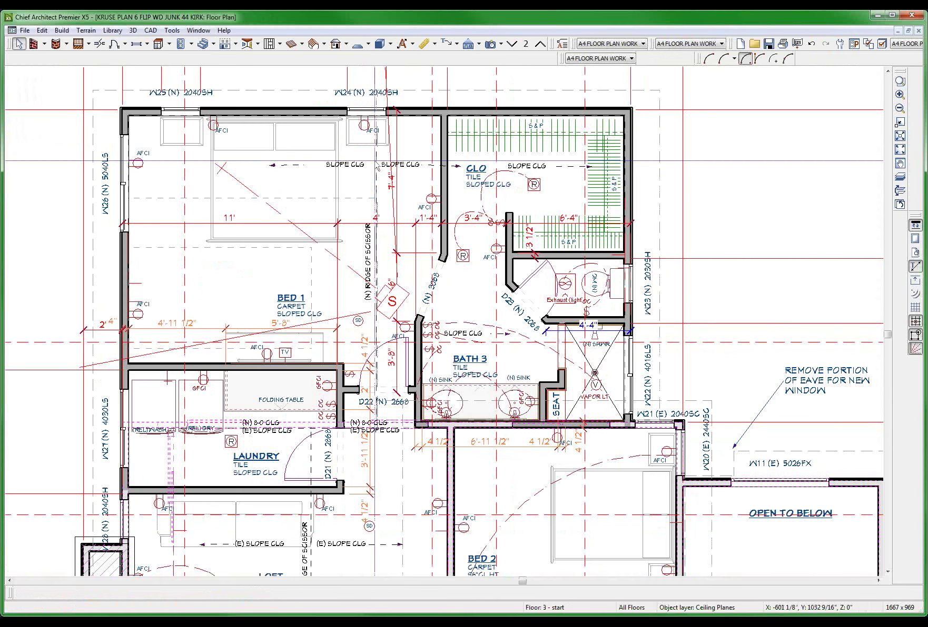
{"action": "left_click", "coordinate": [376, 150]}
{"action": "scroll", "coordinate": [384, 153], "scroll_direction": "down", "scroll_amount": 3}
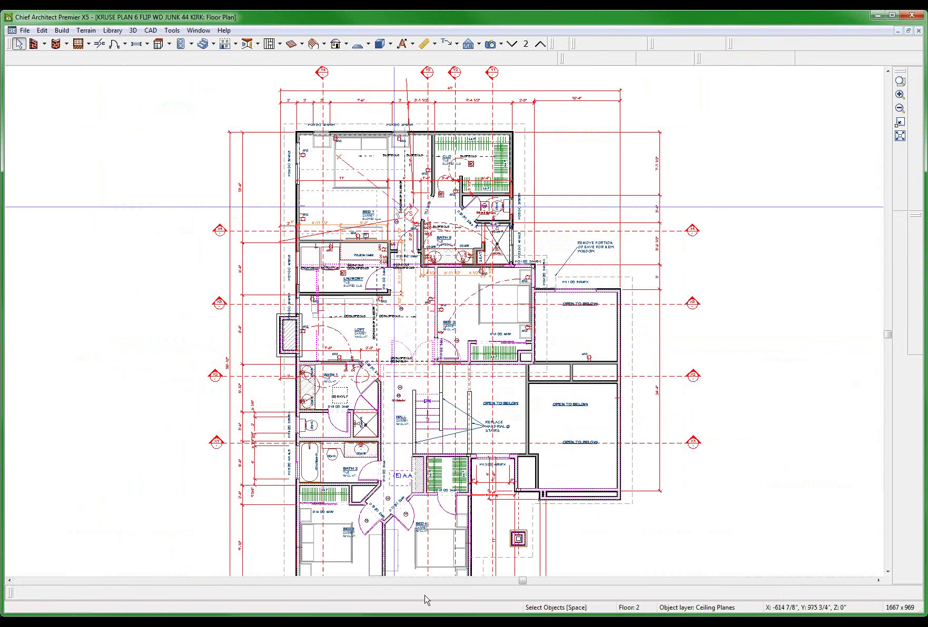
{"action": "key", "text": "ctrl+l"}
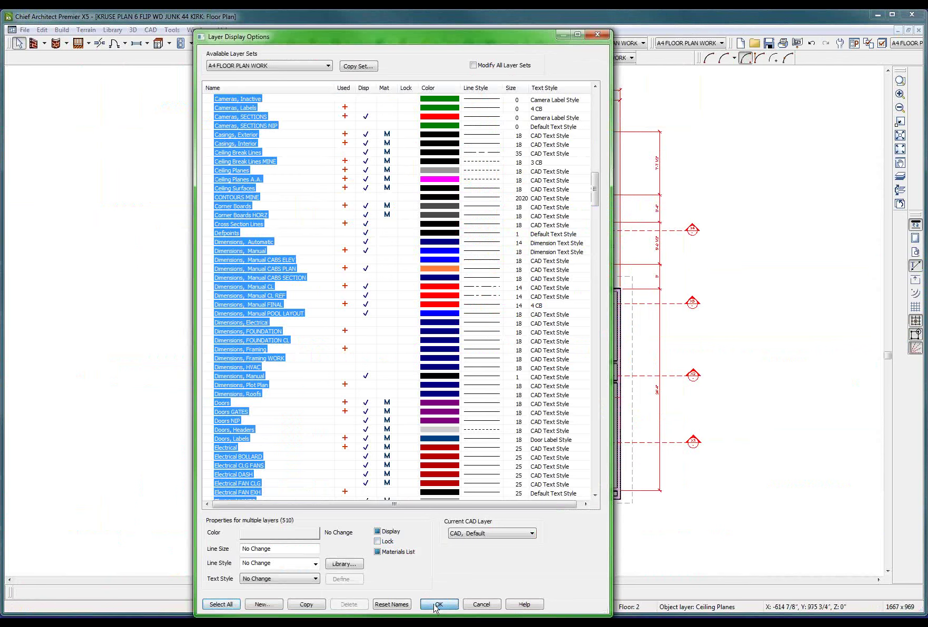
{"action": "left_click", "coordinate": [438, 604]}
Step: Select the roof planes as a group, check whether their specification offers shared materials, and close it without changes
{"action": "left_click_drag", "start_coordinate": [321, 213], "coordinate": [502, 492]}
{"action": "key", "text": "ctrl+e"}
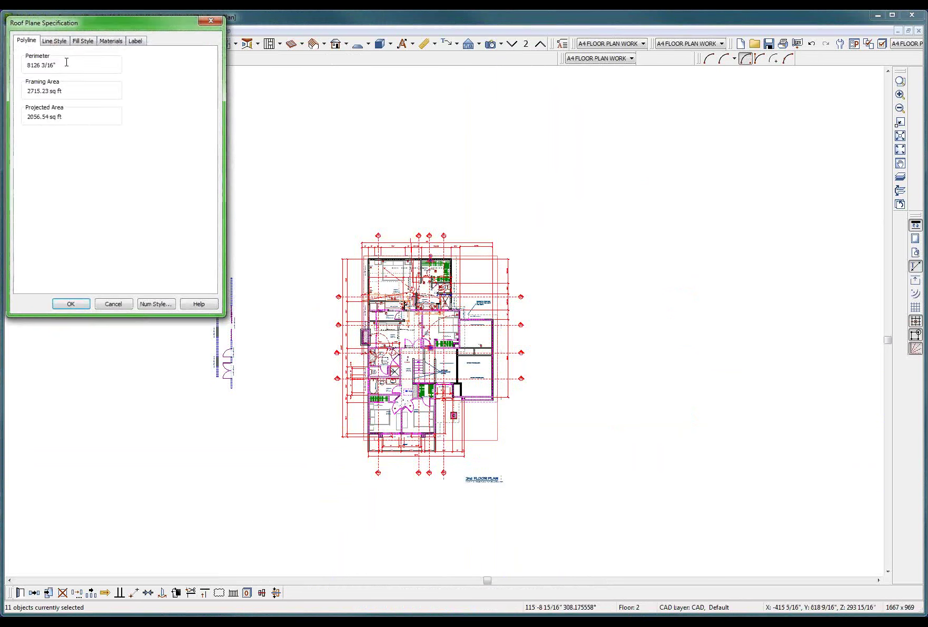
{"action": "left_click", "coordinate": [107, 41]}
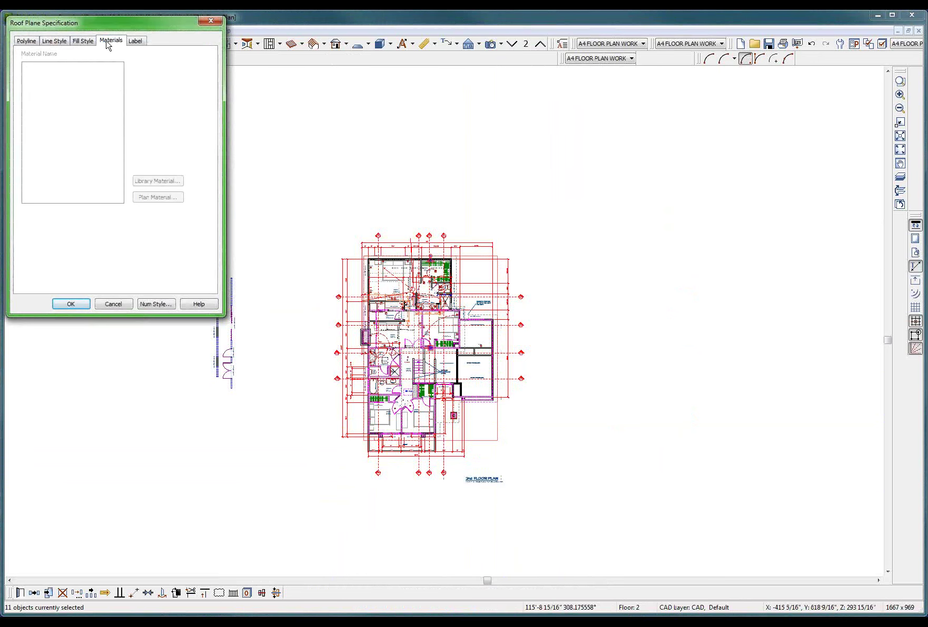
{"action": "left_click", "coordinate": [119, 306]}
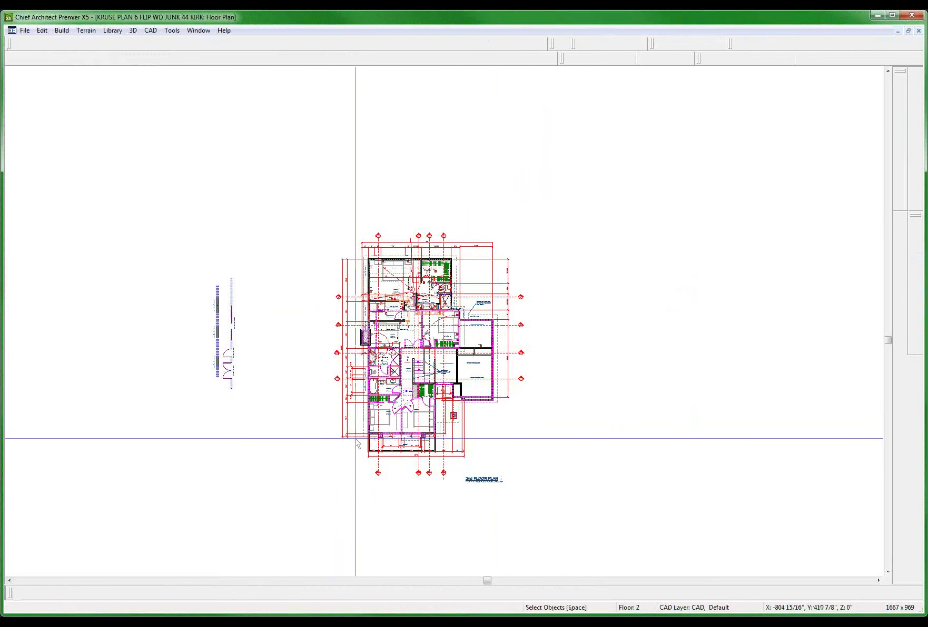
Step: Inspect the Soffit/Eave material of the single roof plane over Bed 1, cancel the specification and deselect the plane
{"action": "left_click", "coordinate": [362, 414]}
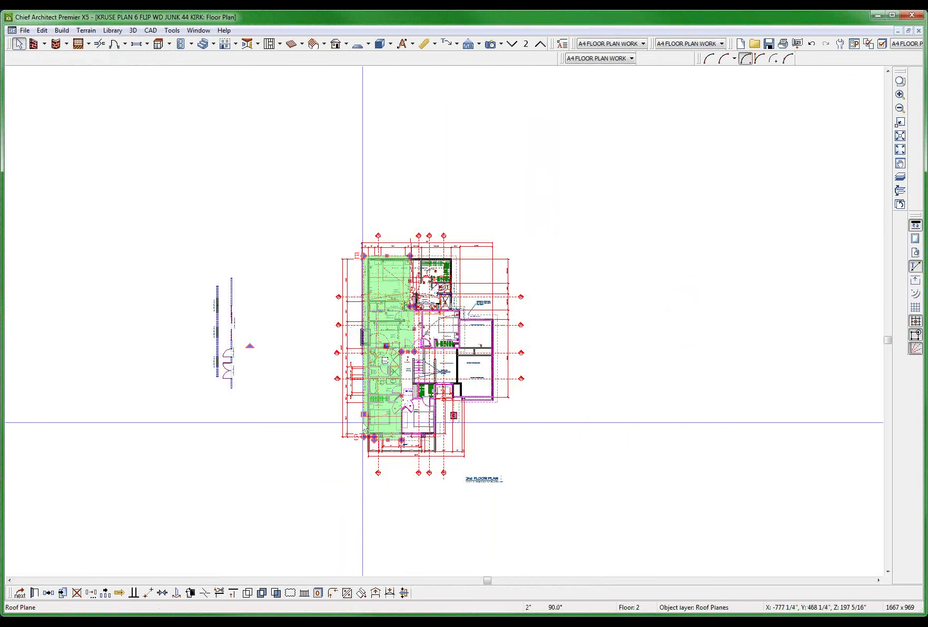
{"action": "double_click", "coordinate": [362, 423]}
{"action": "left_click", "coordinate": [218, 49]}
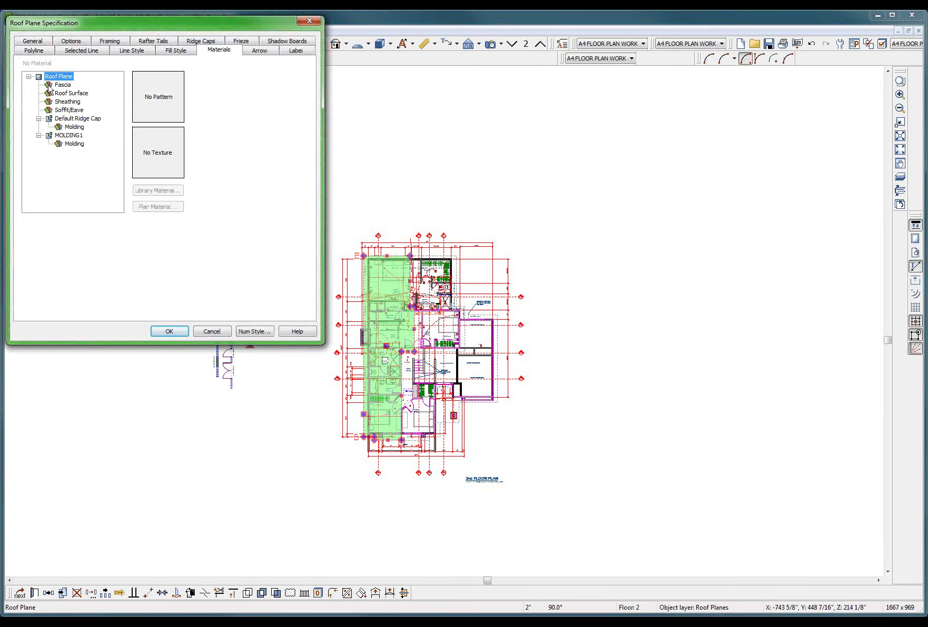
{"action": "left_click", "coordinate": [74, 111]}
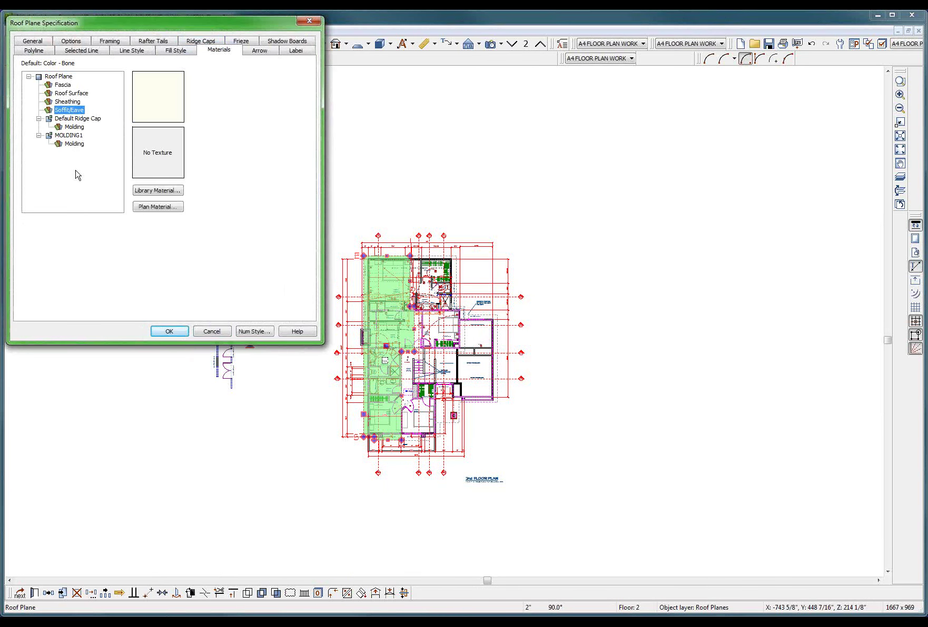
{"action": "left_click", "coordinate": [212, 332]}
{"action": "left_click", "coordinate": [297, 182]}
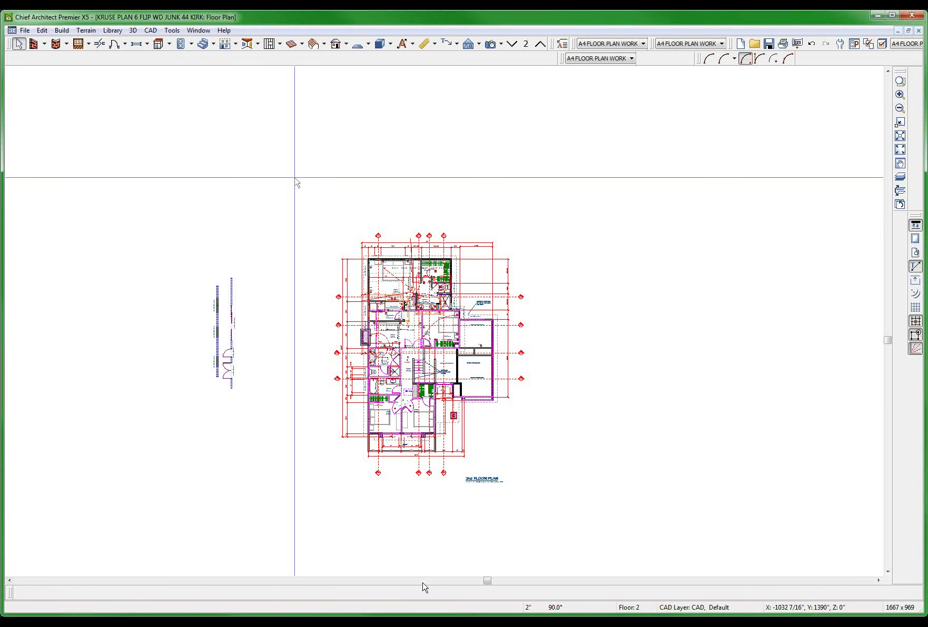
Step: Lock the Ceiling Planes layer in the A4 FLOOR PLAN WORK layer set
{"action": "key", "text": "ctrl+l"}
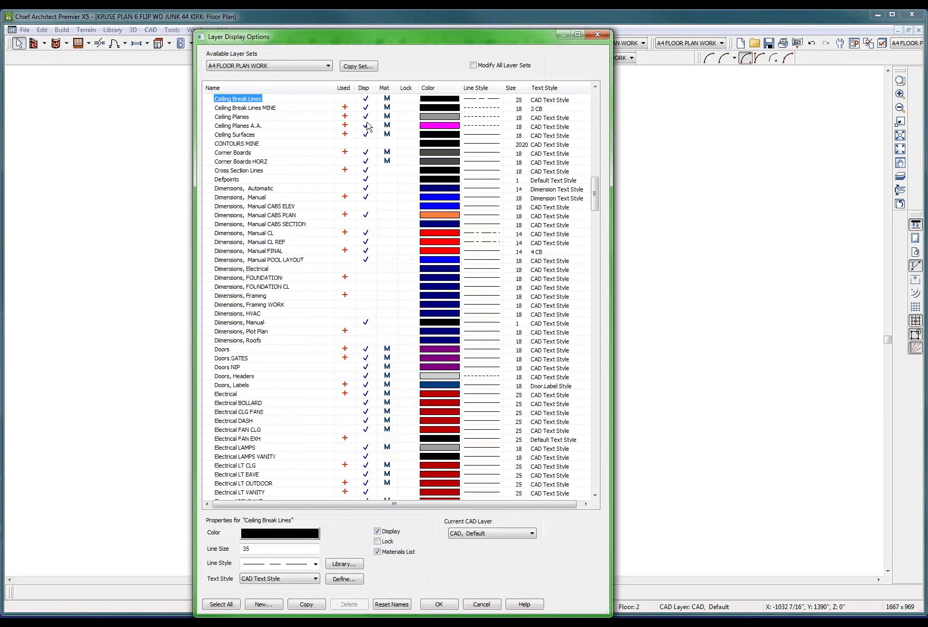
{"action": "left_click", "coordinate": [406, 117]}
{"action": "left_click", "coordinate": [406, 117]}
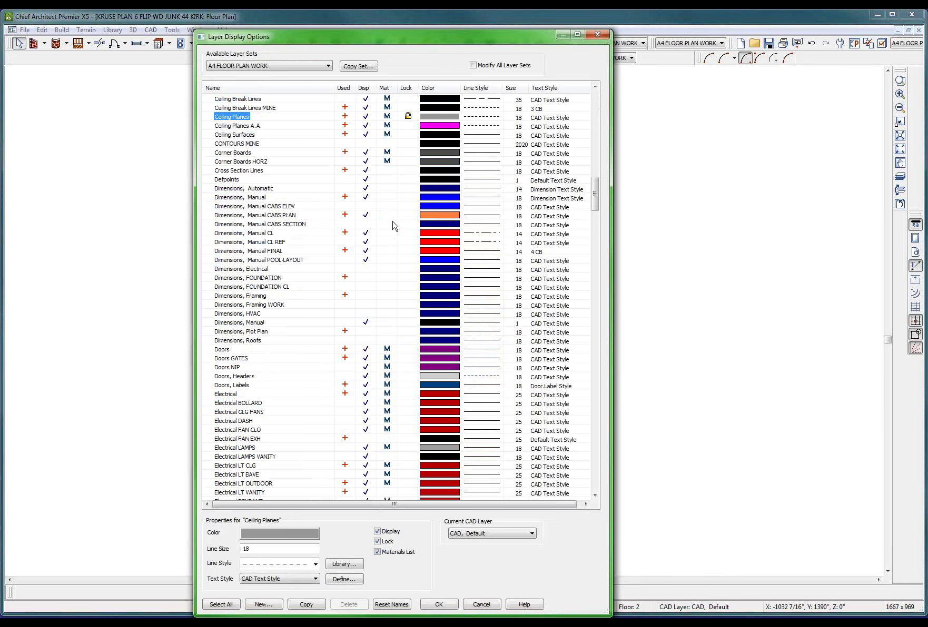
{"action": "key", "text": "Return"}
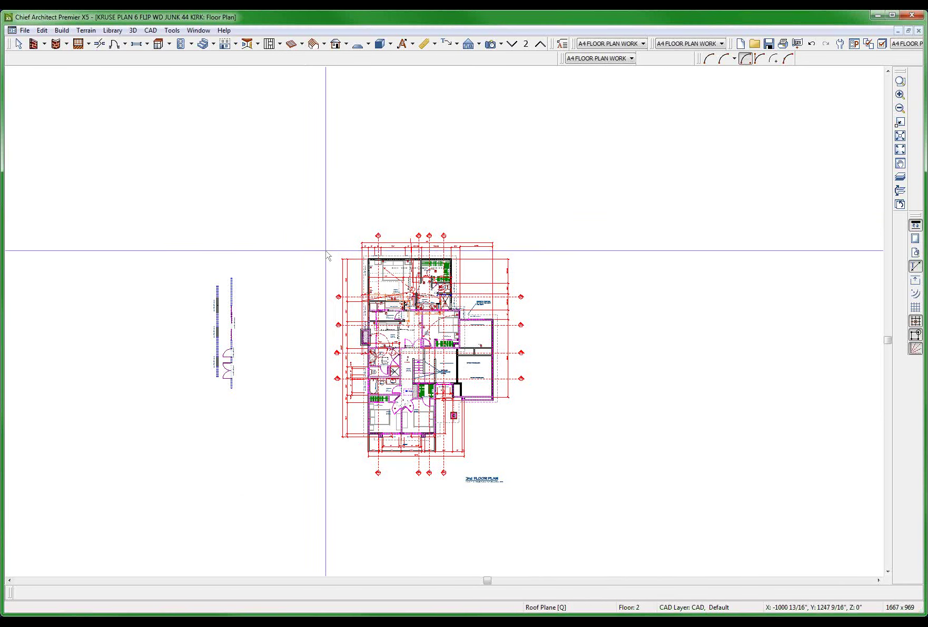
Step: Select the second floor's roof planes together, check which materials their shared specification offers, and cancel it
{"action": "left_click_drag", "start_coordinate": [302, 215], "coordinate": [608, 492]}
{"action": "key", "text": "e"}
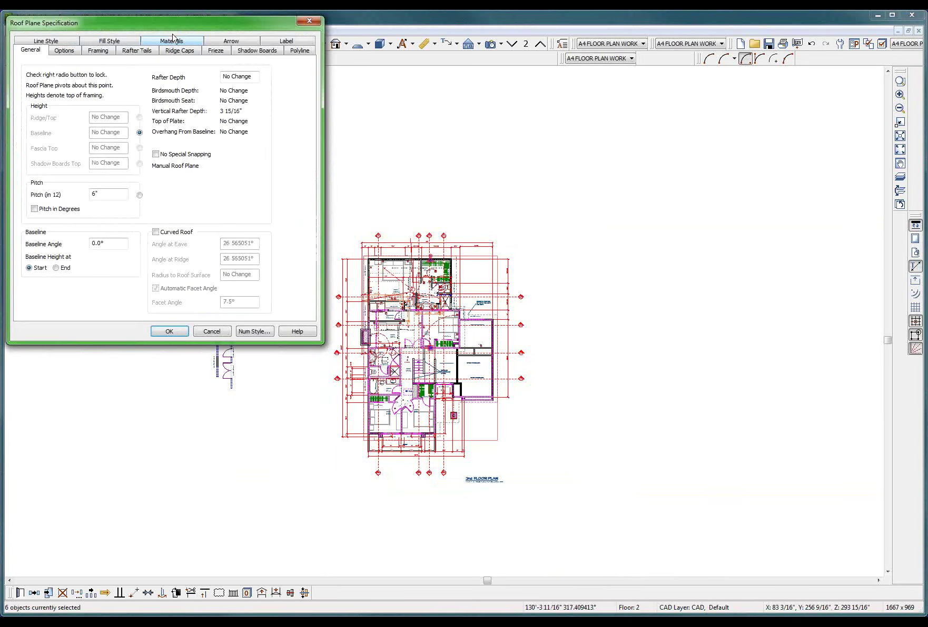
{"action": "left_click", "coordinate": [187, 41]}
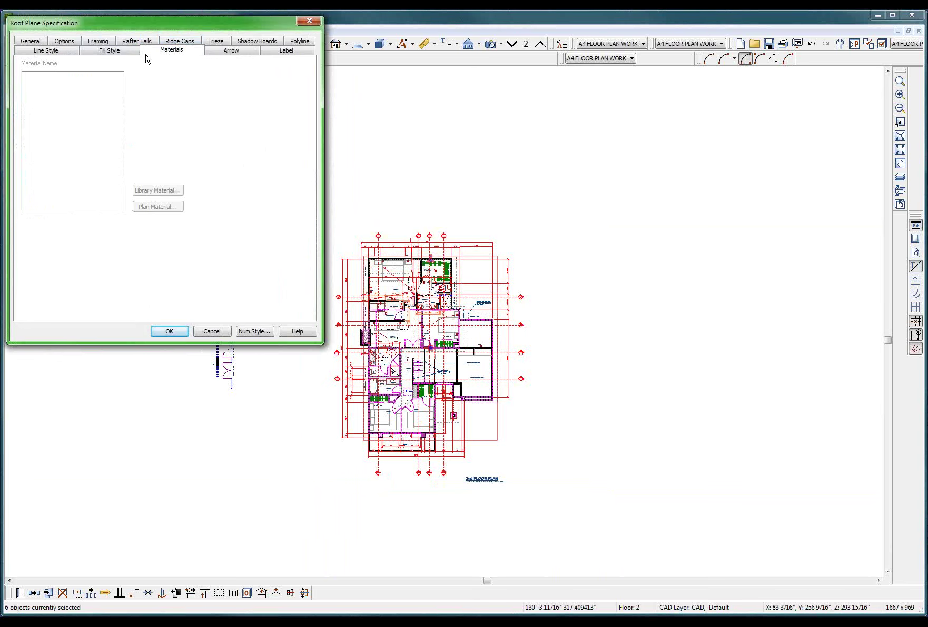
{"action": "left_click", "coordinate": [211, 332]}
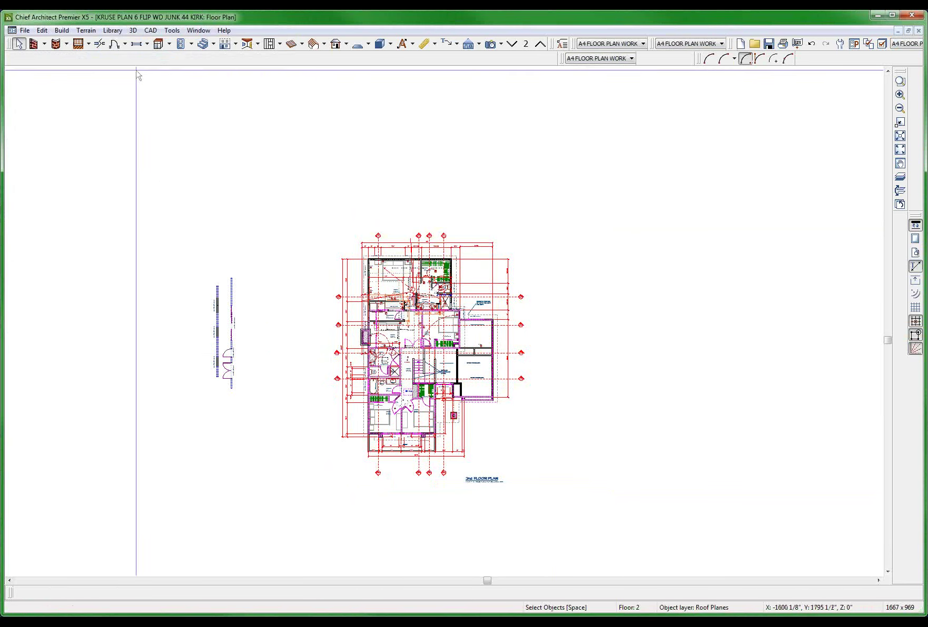
Step: Set the default Soffit/Eave roof material in Build Roof to 3523 GIALLO GRANITE from the plan materials
{"action": "left_click", "coordinate": [257, 44]}
{"action": "left_click", "coordinate": [271, 70]}
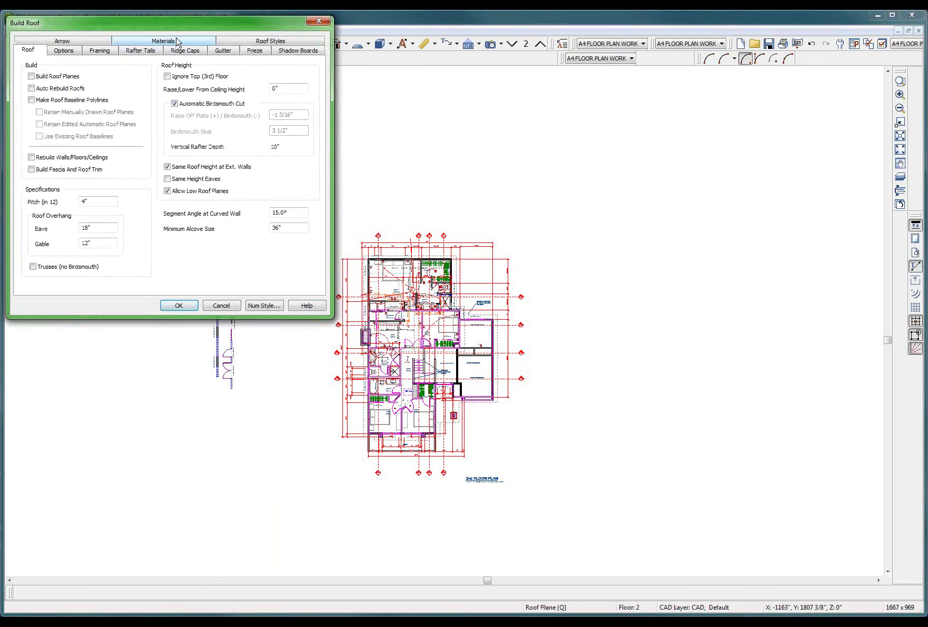
{"action": "left_click", "coordinate": [177, 42]}
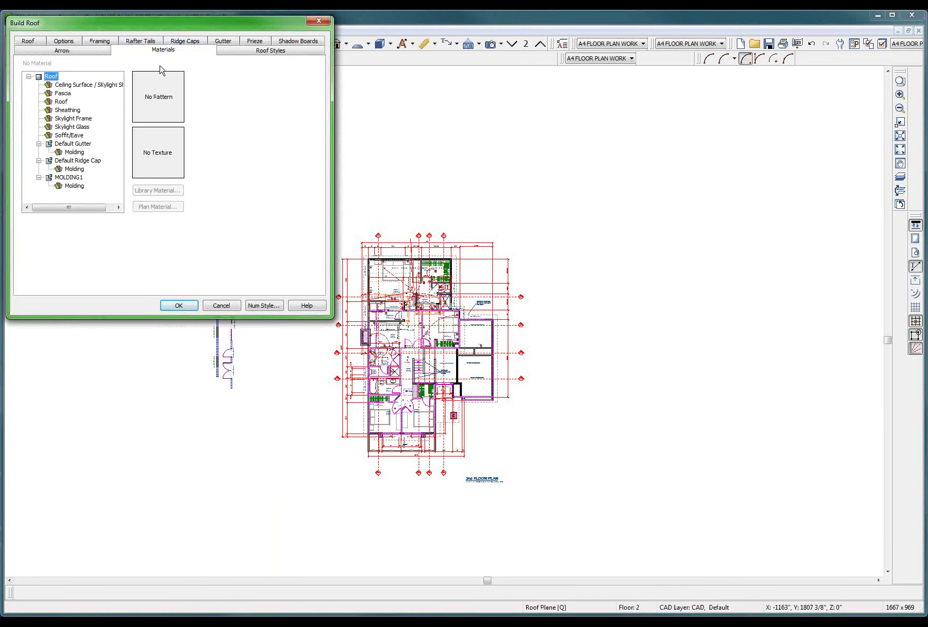
{"action": "left_click", "coordinate": [69, 135]}
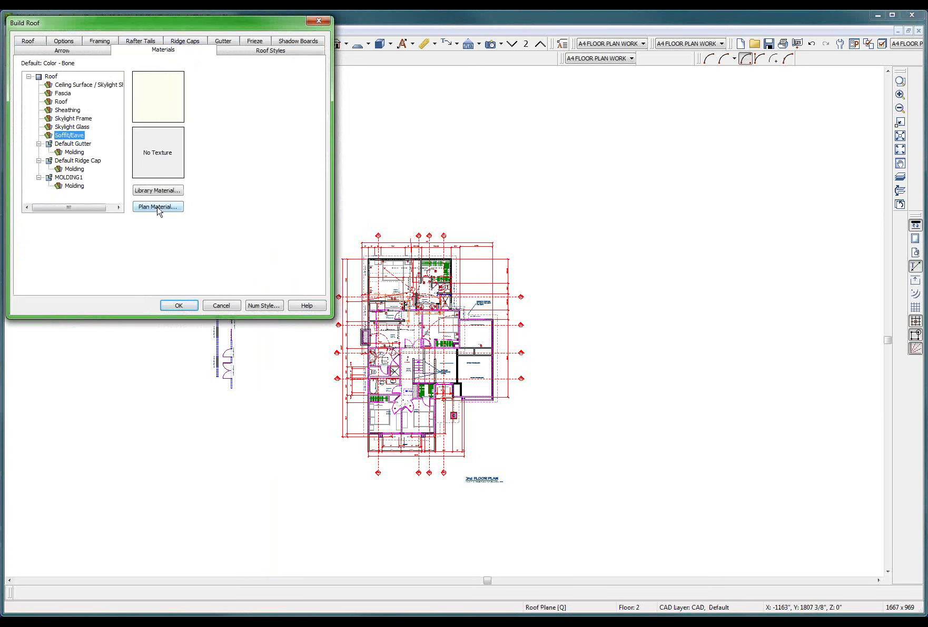
{"action": "left_click", "coordinate": [158, 207]}
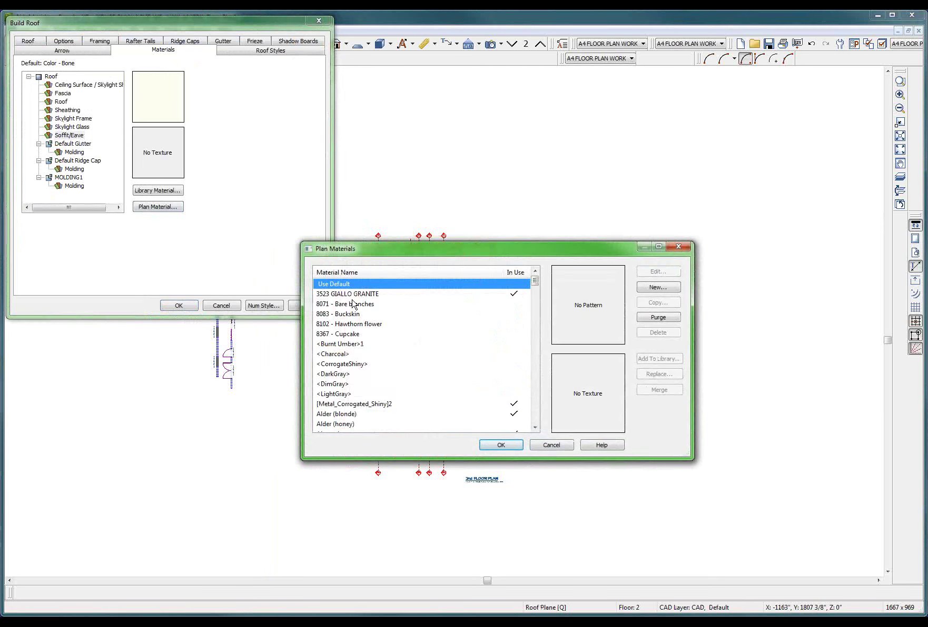
{"action": "left_click", "coordinate": [359, 295]}
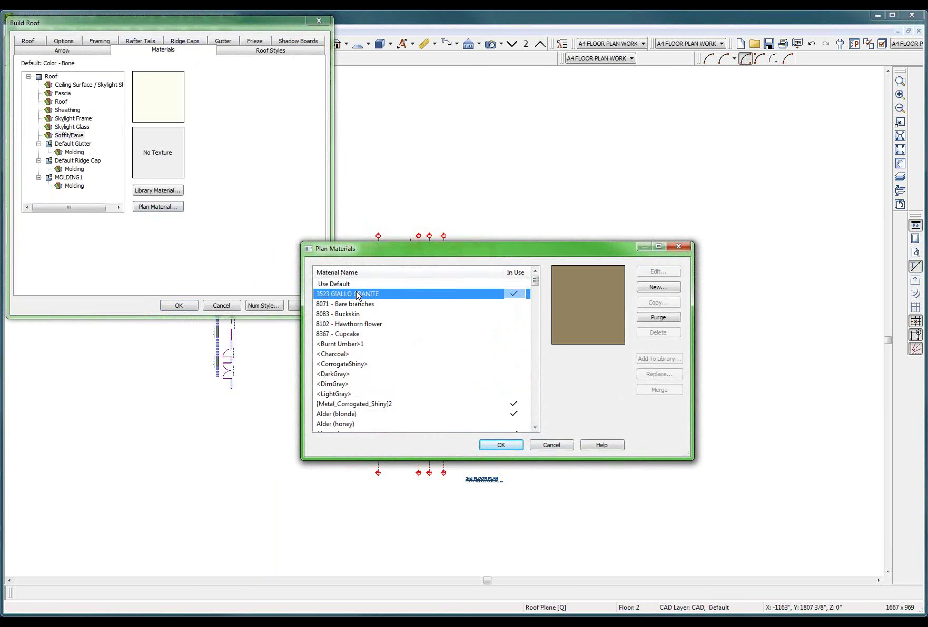
{"action": "left_click", "coordinate": [505, 445]}
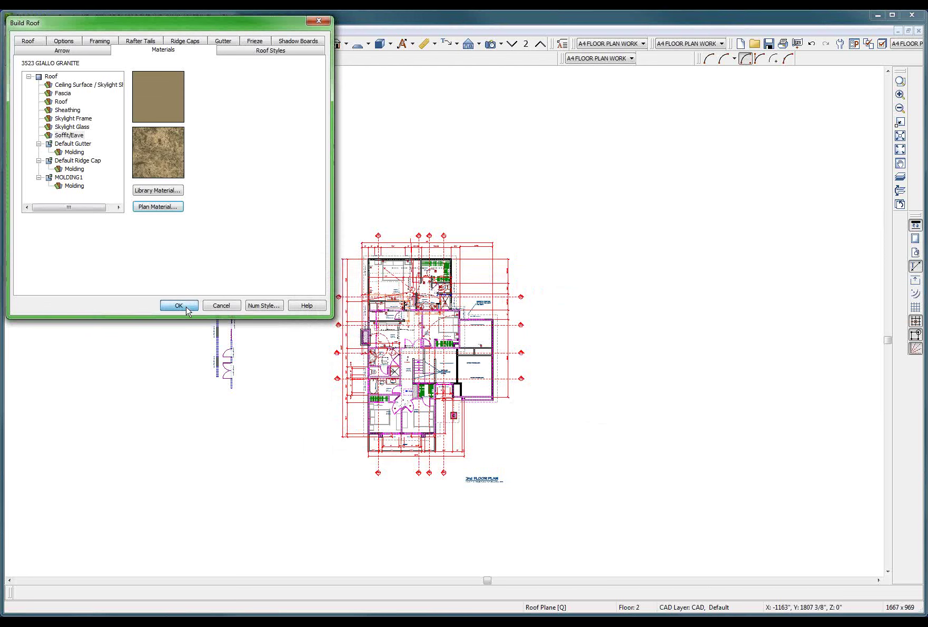
{"action": "left_click", "coordinate": [187, 308]}
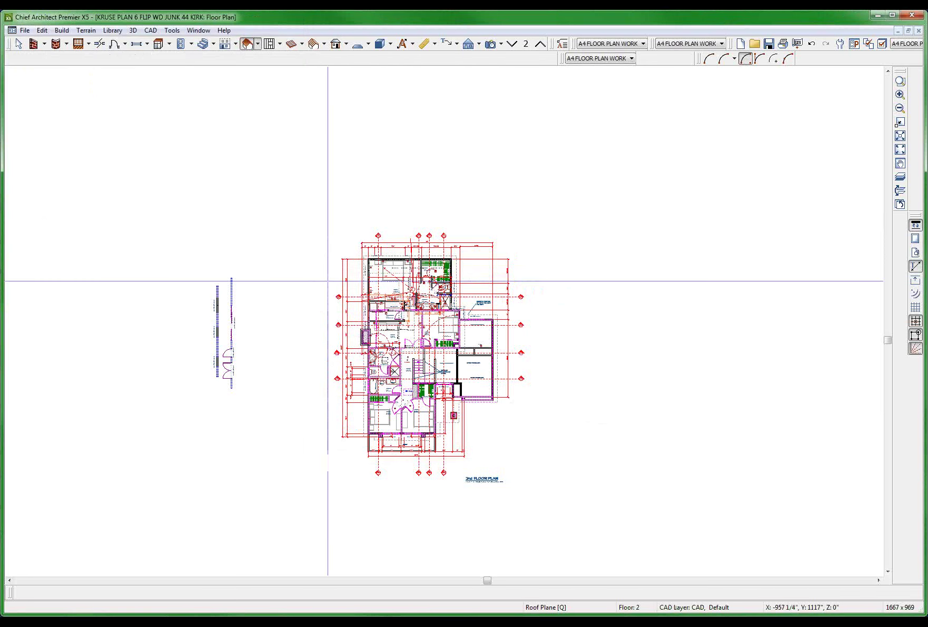
Step: Leave the Roof Plane tool and switch to the Camera 9 view of Bed 1
{"action": "scroll", "coordinate": [387, 250], "scroll_direction": "up", "scroll_amount": 5}
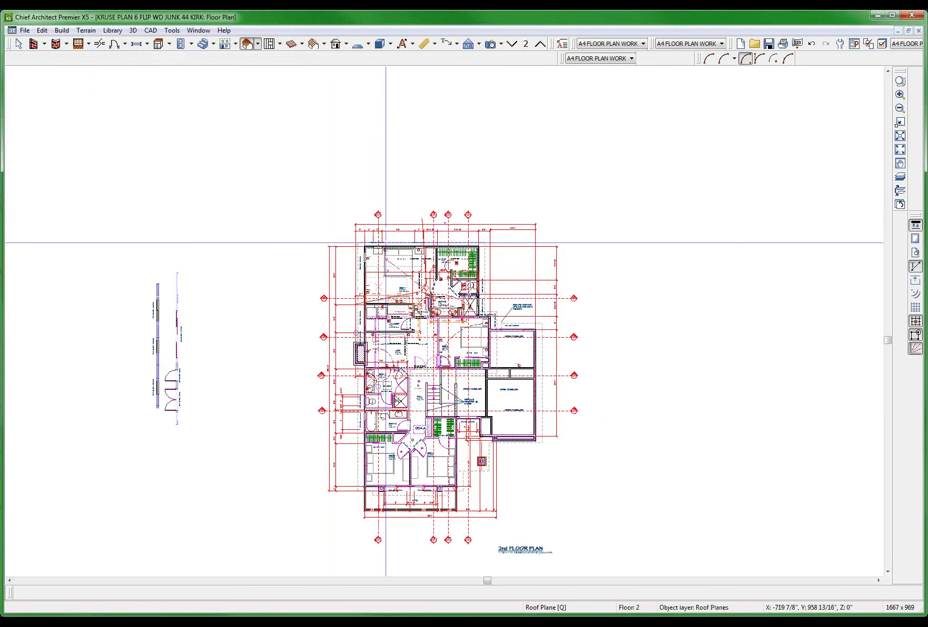
{"action": "key", "text": "space"}
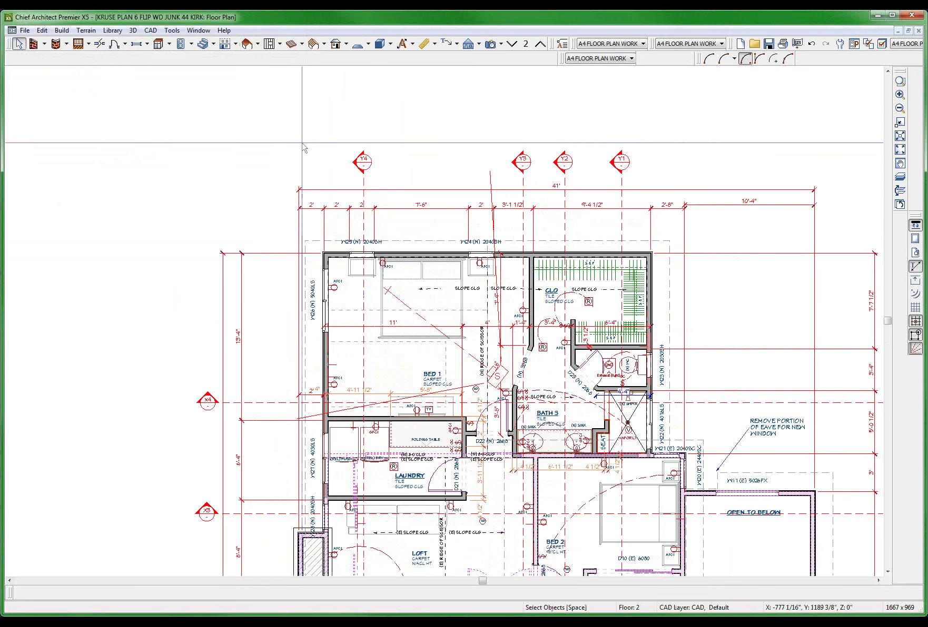
{"action": "left_click", "coordinate": [202, 30]}
{"action": "left_click", "coordinate": [278, 278]}
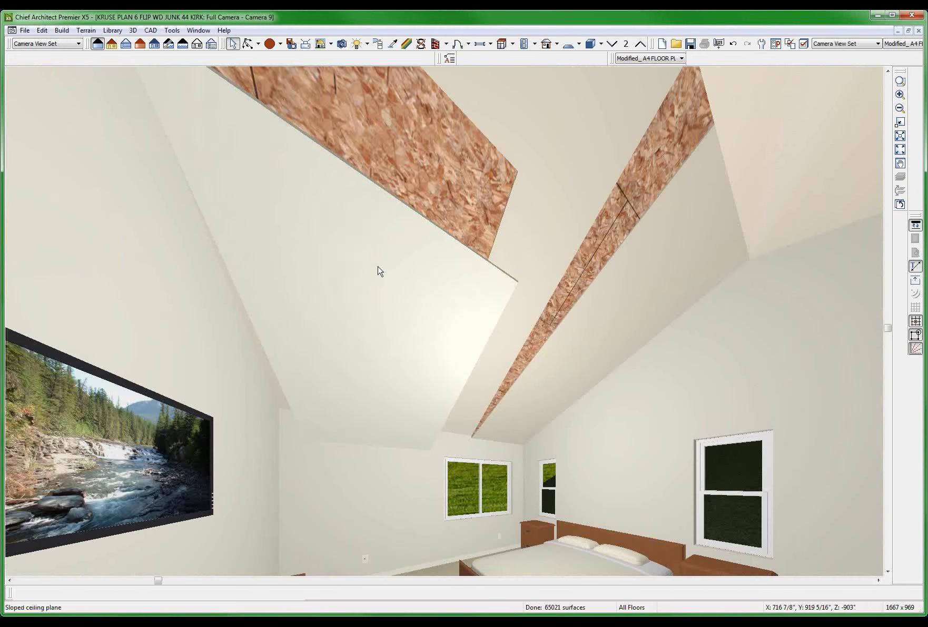
Step: Turn on Use Room Ceiling Finish for the lowered ceiling plane above the television wall
{"action": "double_click", "coordinate": [379, 272]}
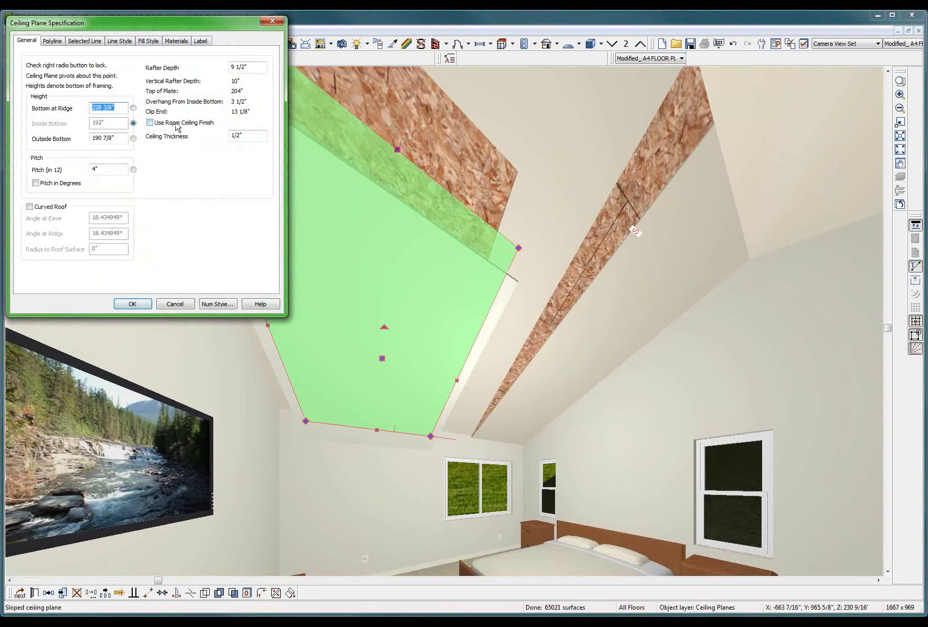
{"action": "left_click", "coordinate": [173, 123]}
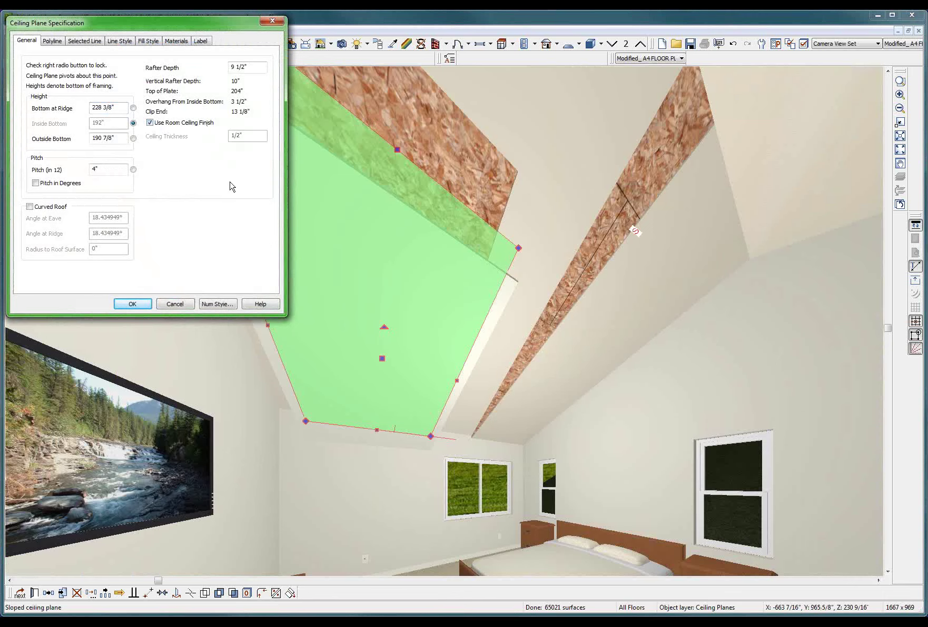
{"action": "key", "text": "Return"}
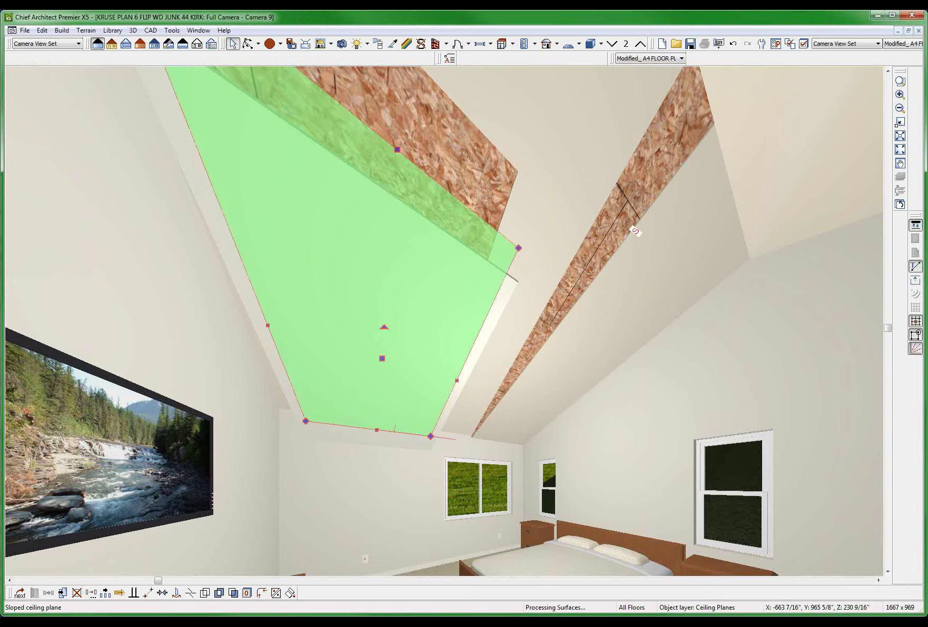
Step: Examine the lowered ceiling plane in Bed 1 up close for overlapping surface materials
{"action": "scroll", "coordinate": [337, 254], "scroll_direction": "down", "scroll_amount": 3}
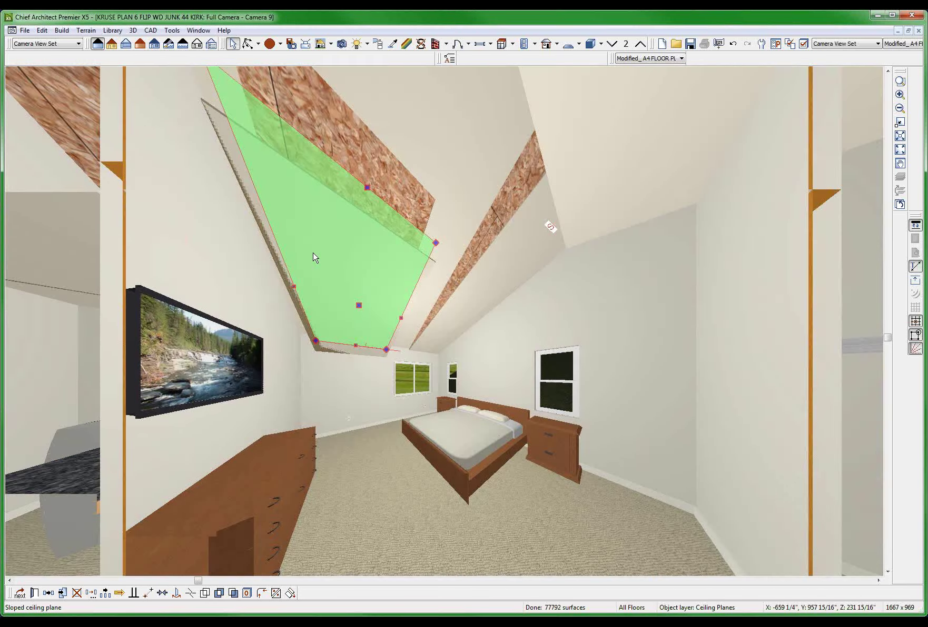
{"action": "scroll", "coordinate": [315, 258], "scroll_direction": "up", "scroll_amount": 4}
{"action": "scroll", "coordinate": [533, 446], "scroll_direction": "down", "scroll_amount": 2}
{"action": "scroll", "coordinate": [522, 384], "scroll_direction": "up", "scroll_amount": 3}
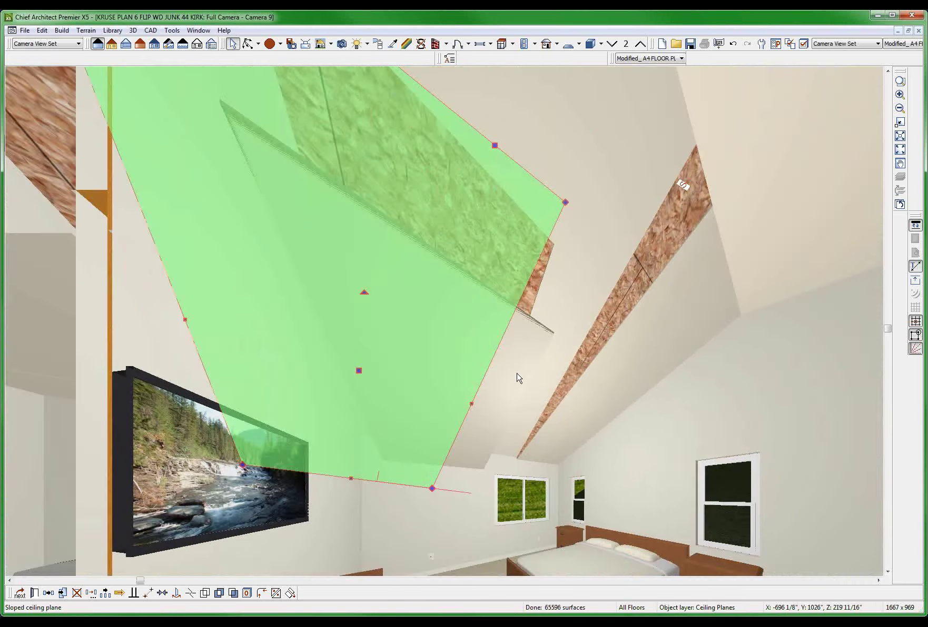
{"action": "scroll", "coordinate": [178, 470], "scroll_direction": "up", "scroll_amount": 4}
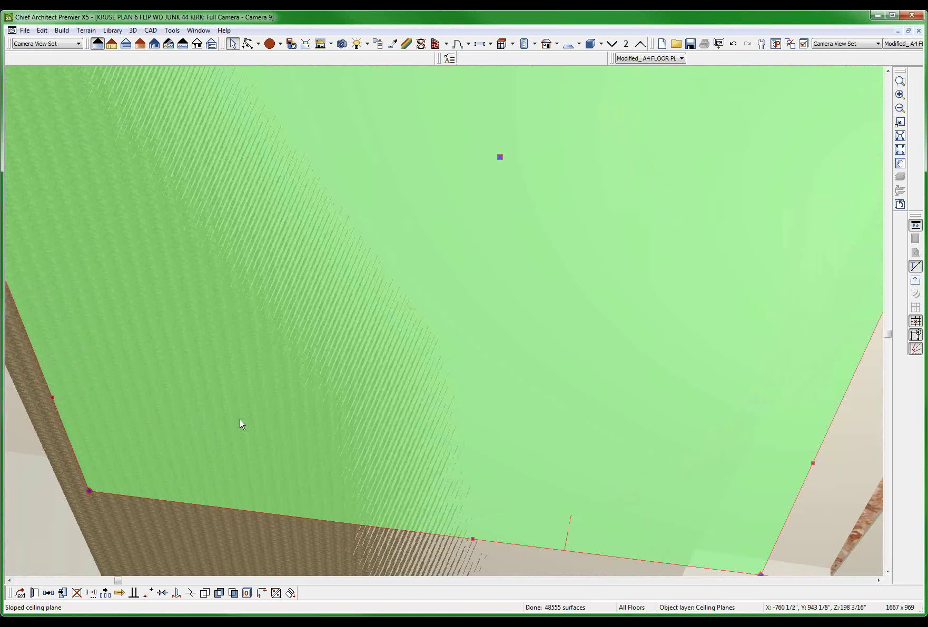
{"action": "scroll", "coordinate": [402, 221], "scroll_direction": "down", "scroll_amount": 1}
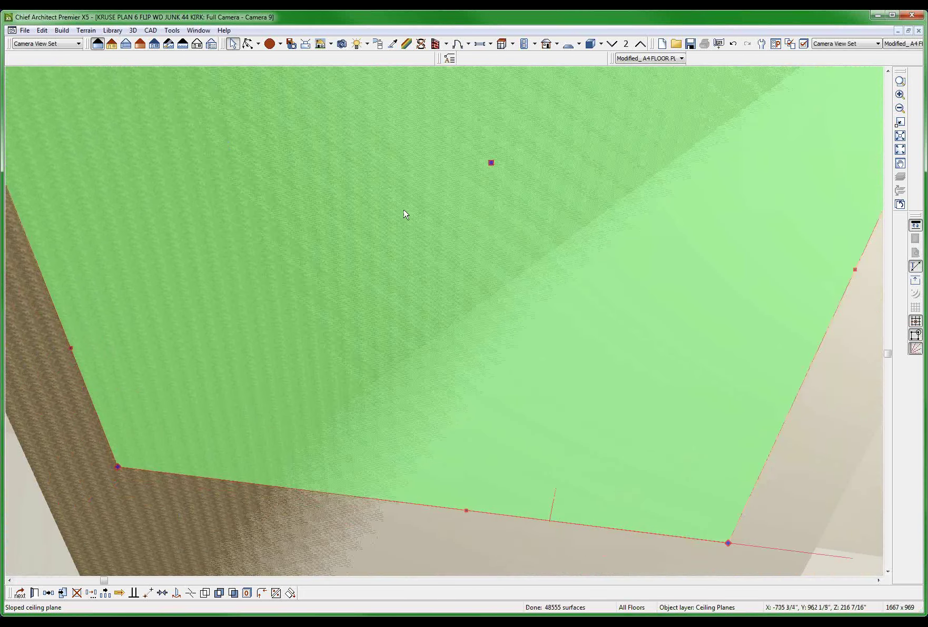
{"action": "scroll", "coordinate": [404, 214], "scroll_direction": "down", "scroll_amount": 4}
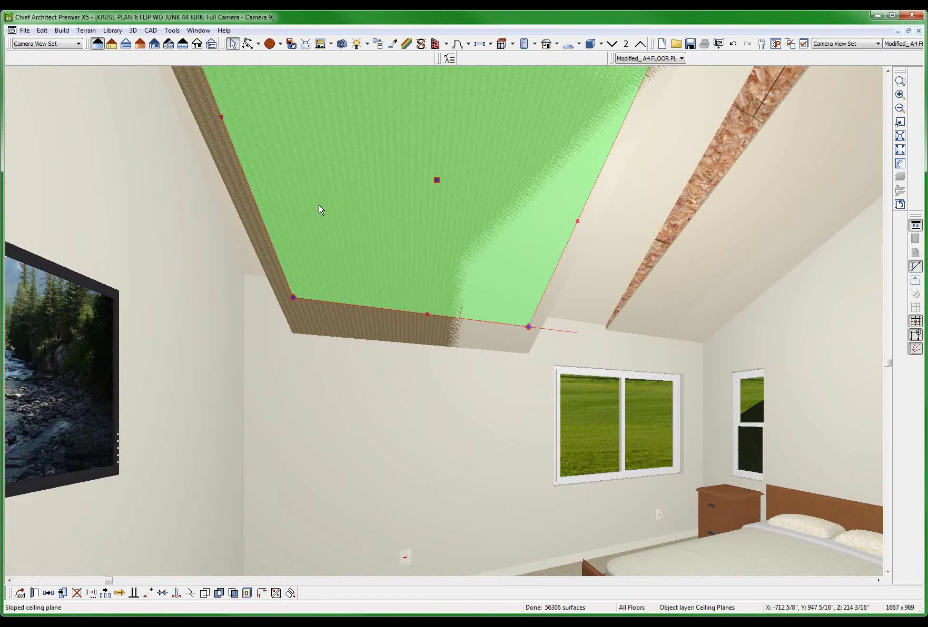
Step: Turn off Use Room Ceiling Finish for the lowered ceiling plane and apply the specification
{"action": "double_click", "coordinate": [319, 205]}
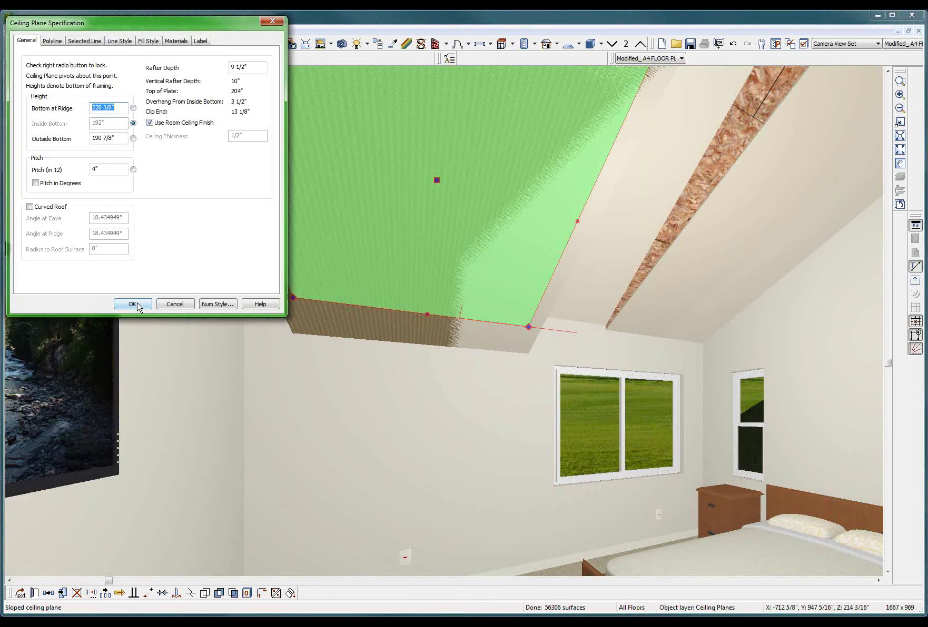
{"action": "left_click", "coordinate": [182, 122]}
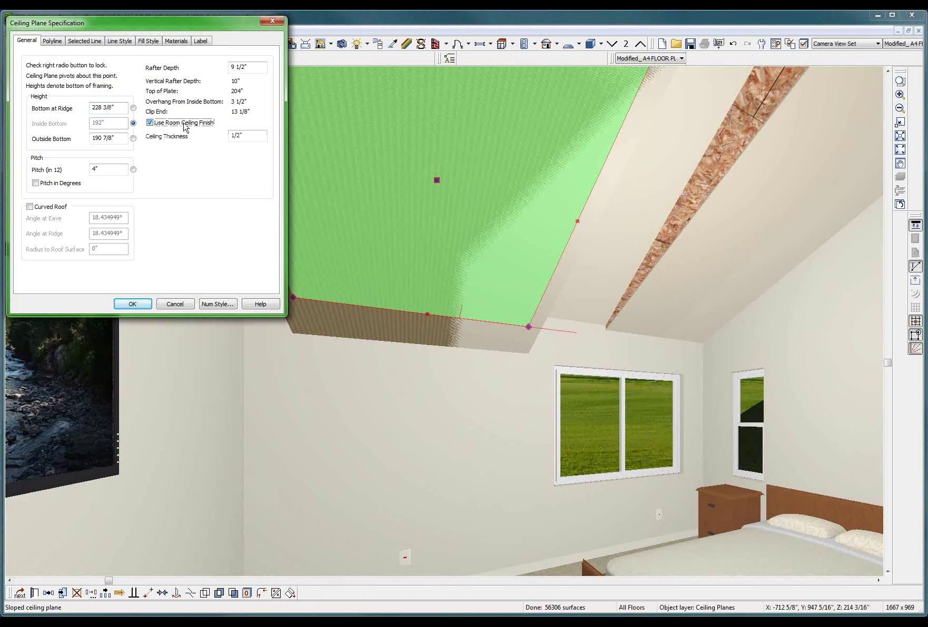
{"action": "left_click", "coordinate": [133, 304]}
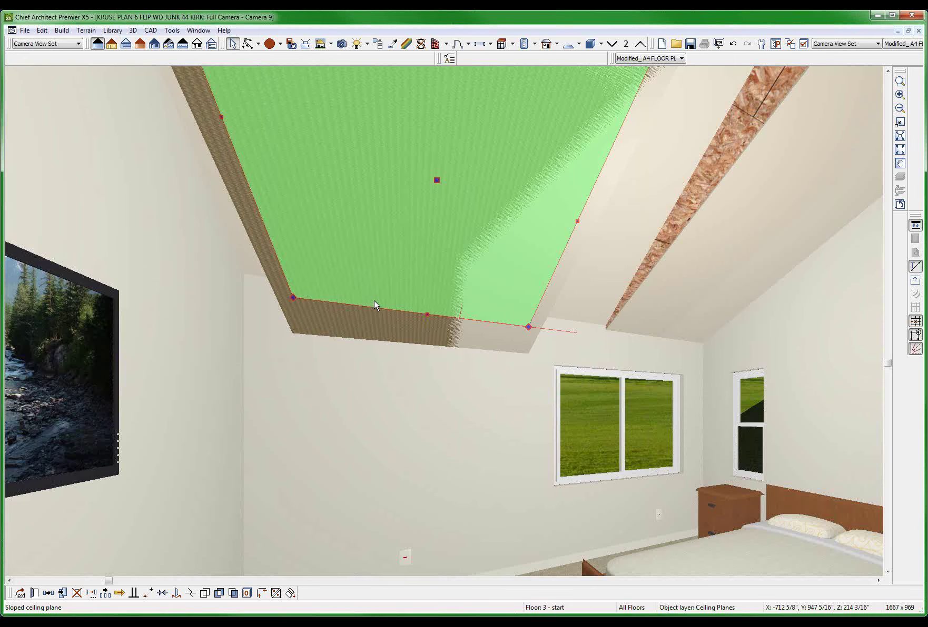
Step: Delete the selected sloped ceiling plane in Bed 1 and inspect the sloped surface left in its place
{"action": "left_click", "coordinate": [374, 355]}
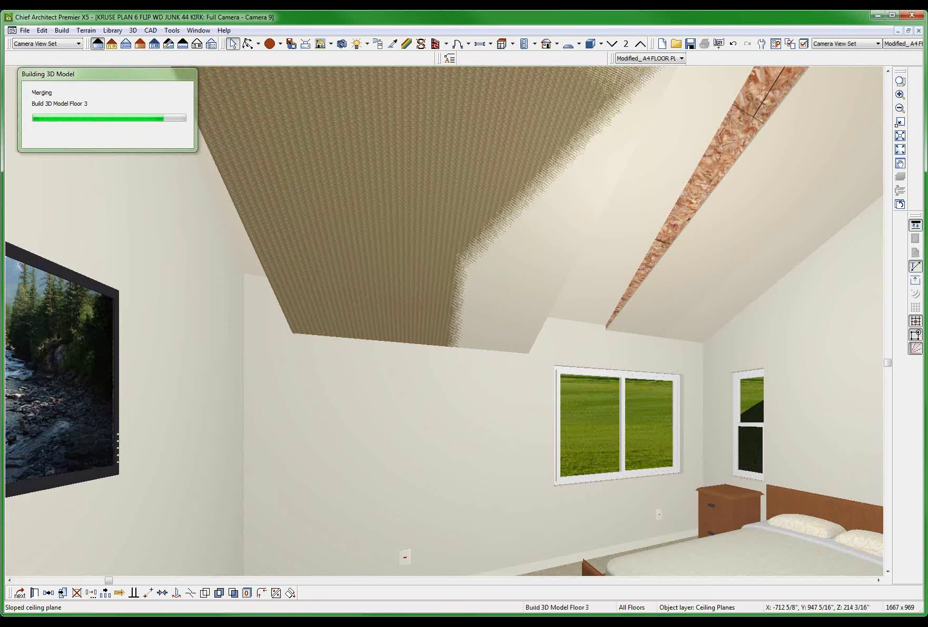
{"action": "left_click", "coordinate": [554, 266]}
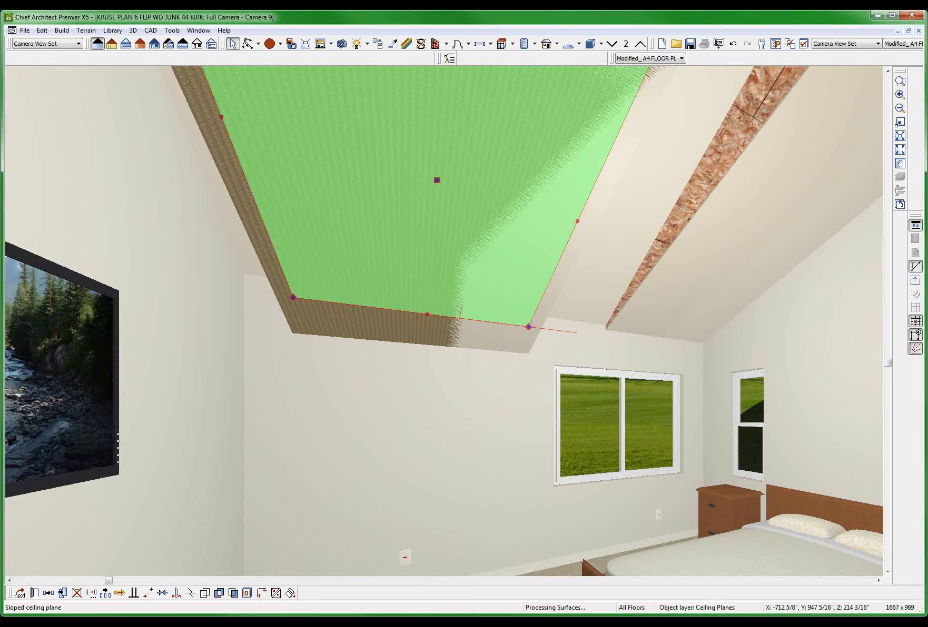
{"action": "key", "text": "Delete"}
{"action": "scroll", "coordinate": [414, 332], "scroll_direction": "down", "scroll_amount": 5}
{"action": "scroll", "coordinate": [414, 329], "scroll_direction": "up", "scroll_amount": 4}
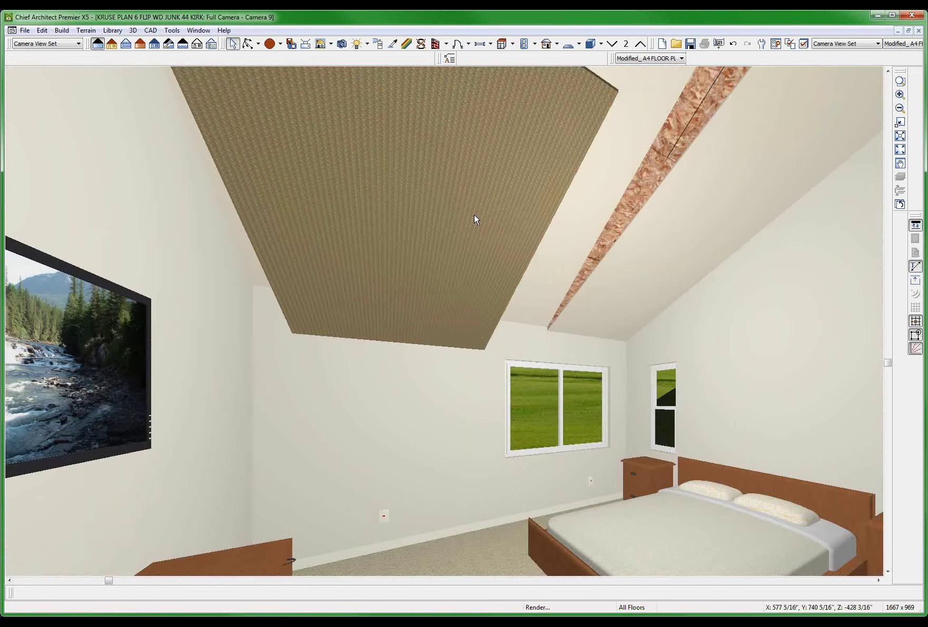
{"action": "middle_click_drag", "start_coordinate": [474, 214], "coordinate": [486, 270]}
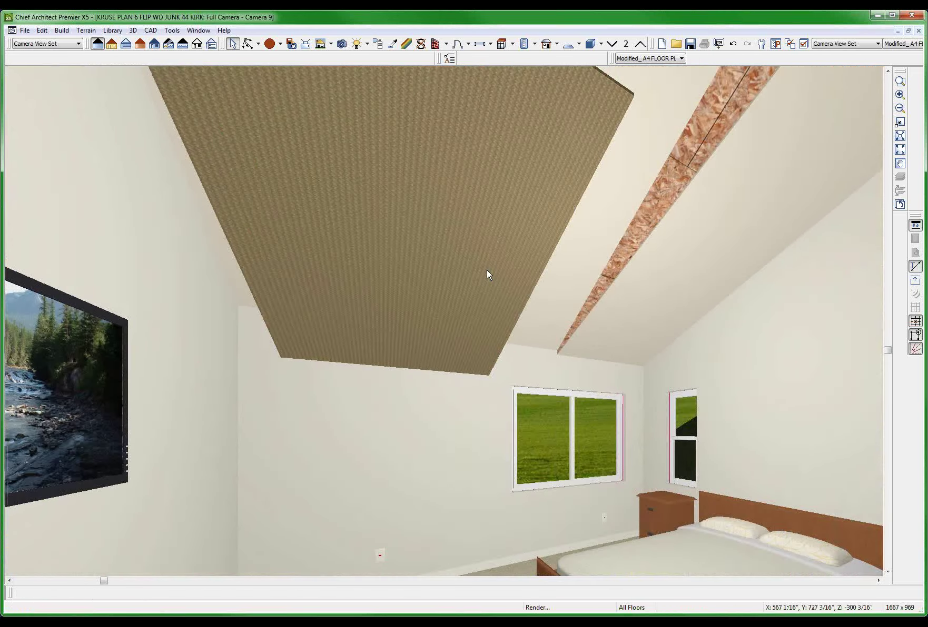
Step: Switch to the KRUSE floor plan and close it to return to the Untitled 4 plan
{"action": "left_click", "coordinate": [447, 256]}
{"action": "key", "text": "ctrl+Tab"}
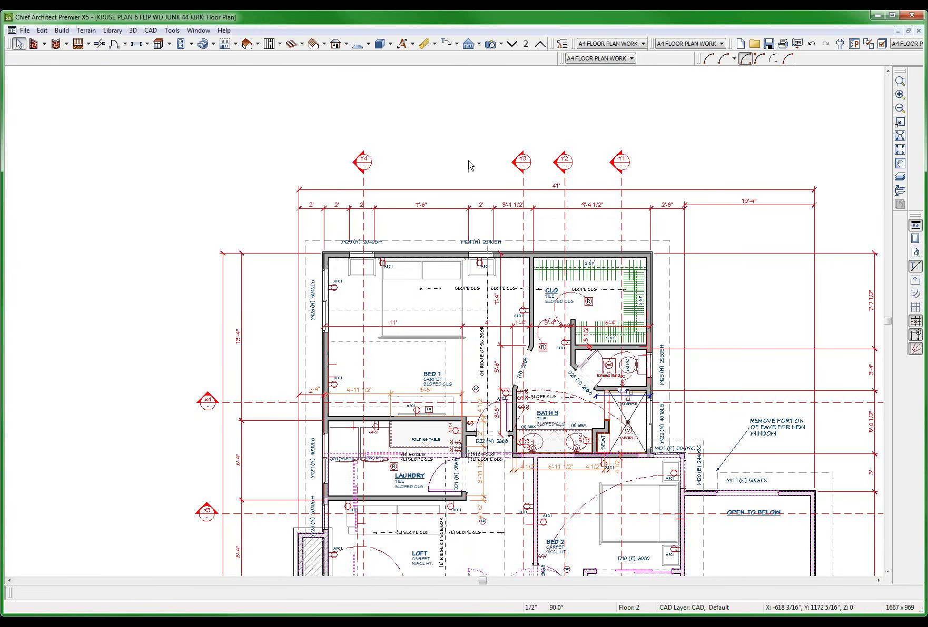
{"action": "key", "text": "ctrl+F4"}
{"action": "left_click", "coordinate": [523, 339]}
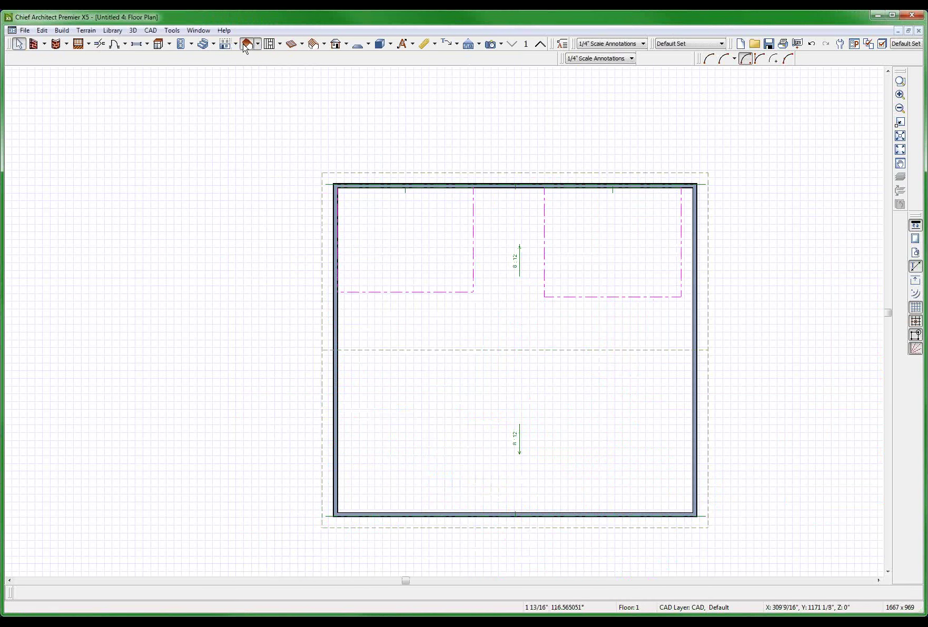
Step: Set the default roof Soffit/Eave material to CA-B Pressure Treated Lumber in the Build Roof settings
{"action": "left_click", "coordinate": [247, 45]}
{"action": "double_click", "coordinate": [247, 45]}
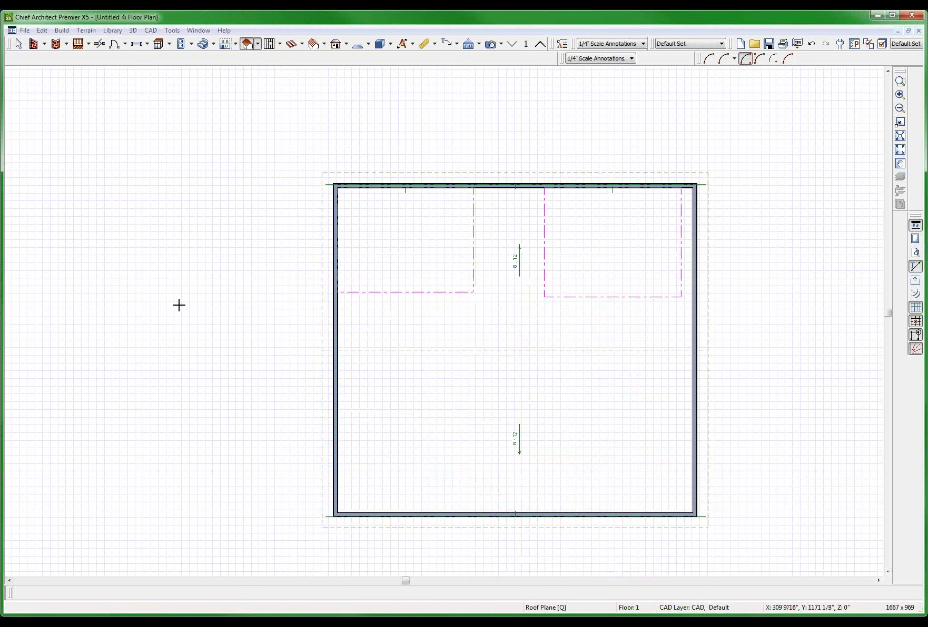
{"action": "left_click", "coordinate": [174, 43]}
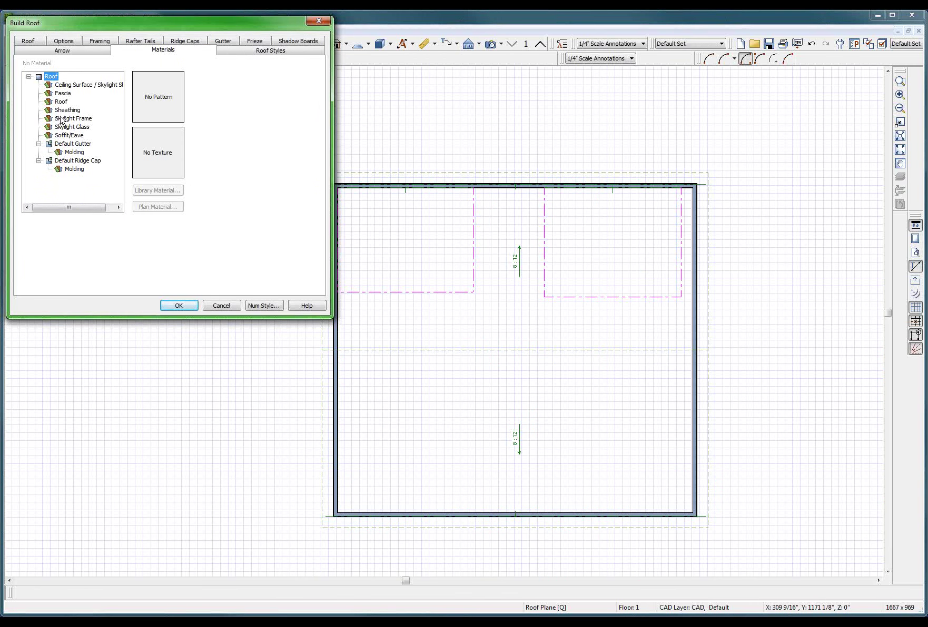
{"action": "left_click", "coordinate": [71, 138]}
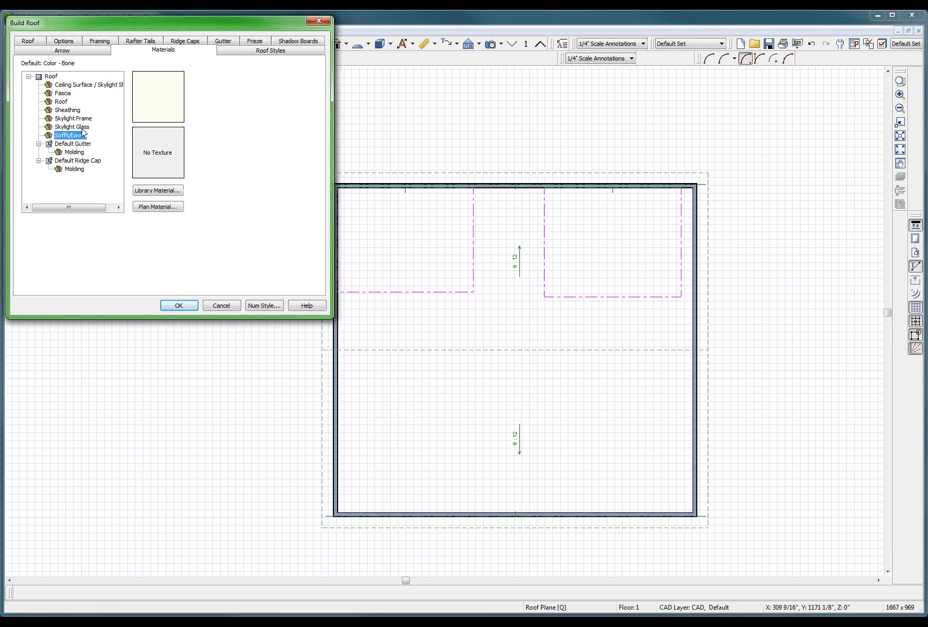
{"action": "left_click", "coordinate": [168, 207]}
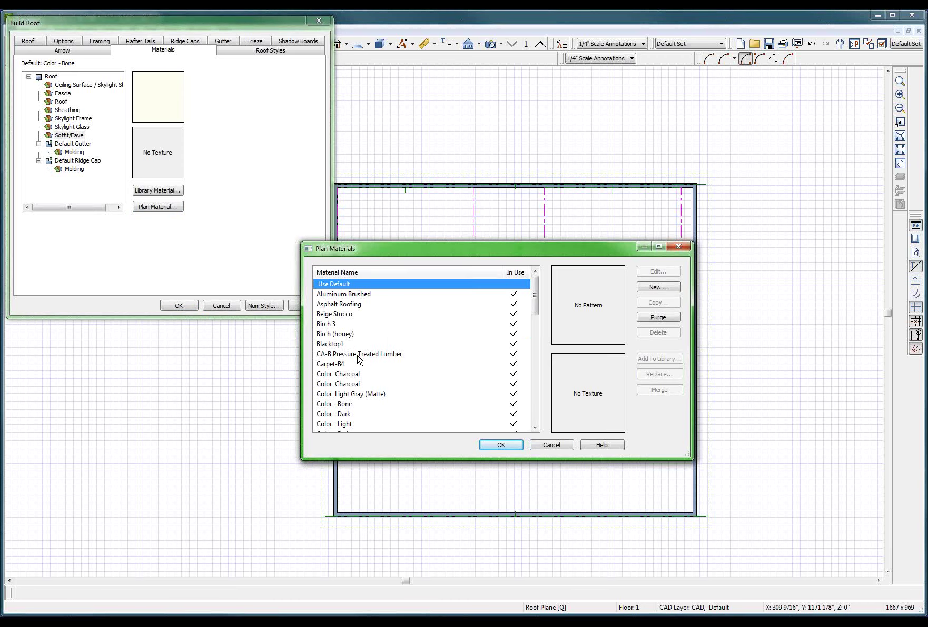
{"action": "left_click", "coordinate": [361, 356]}
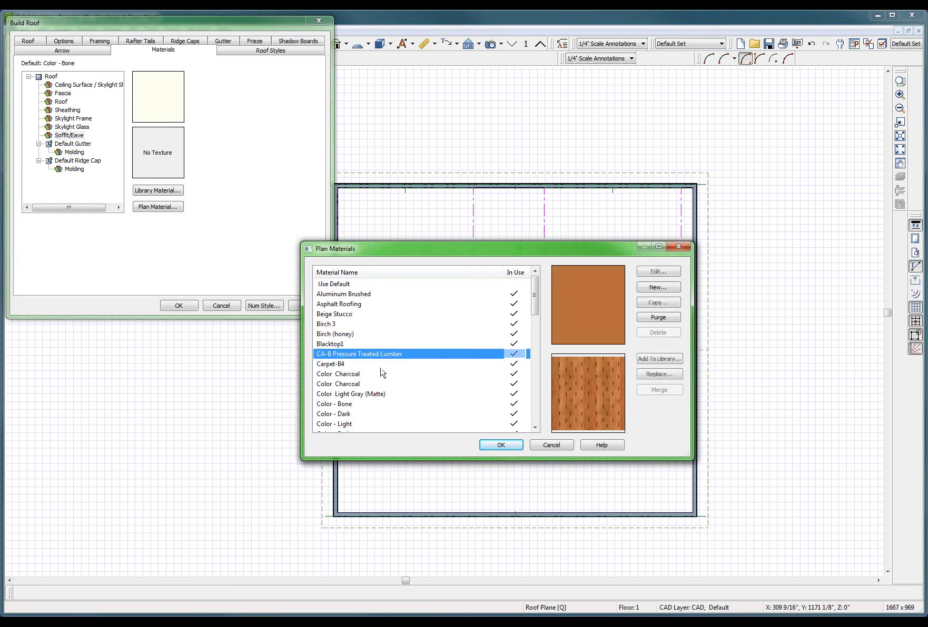
{"action": "left_click", "coordinate": [494, 445]}
{"action": "left_click", "coordinate": [179, 306]}
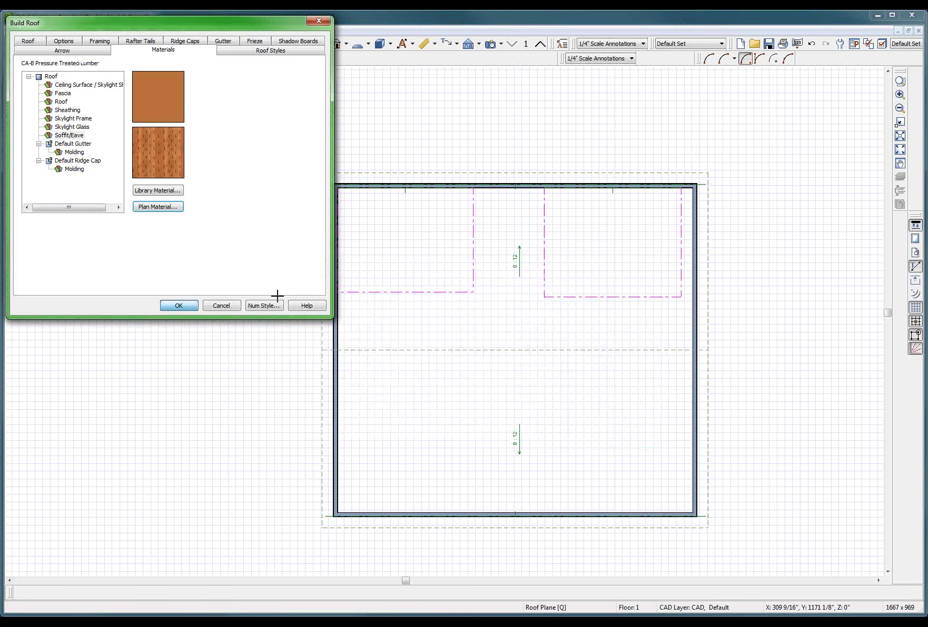
Step: Delete the ceiling plane in the room's upper-right corner area
{"action": "key", "text": "space"}
{"action": "left_click", "coordinate": [564, 301]}
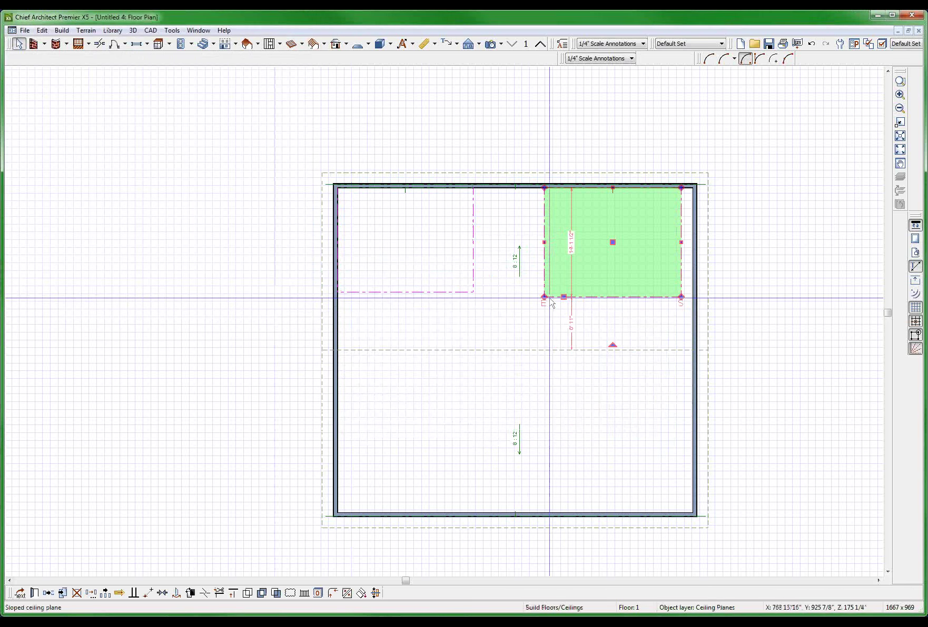
{"action": "key", "text": "Delete"}
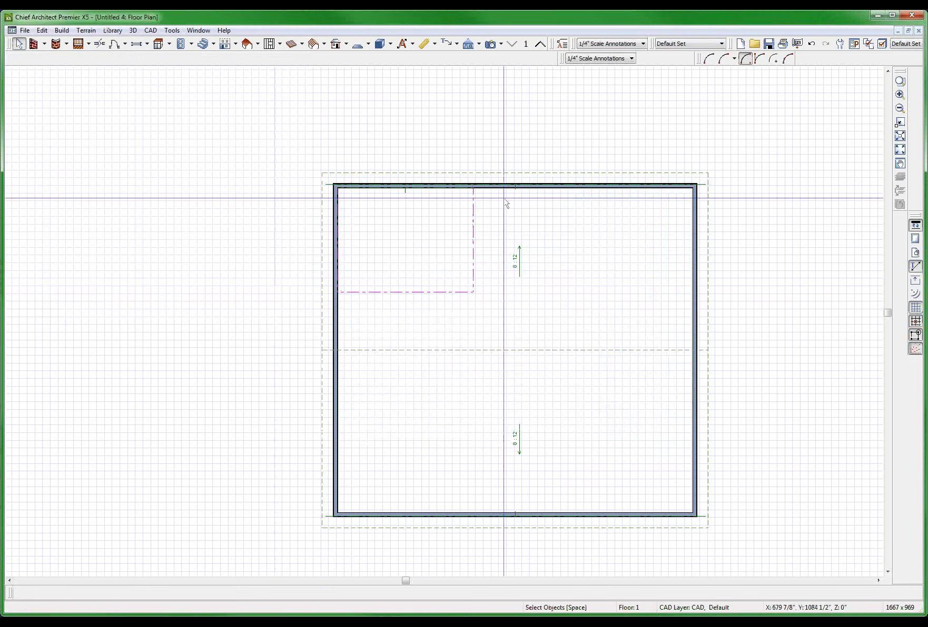
Step: Draw a new ceiling plane from the room's upper wall, just to the right of the remaining ceiling plane
{"action": "left_click", "coordinate": [258, 44]}
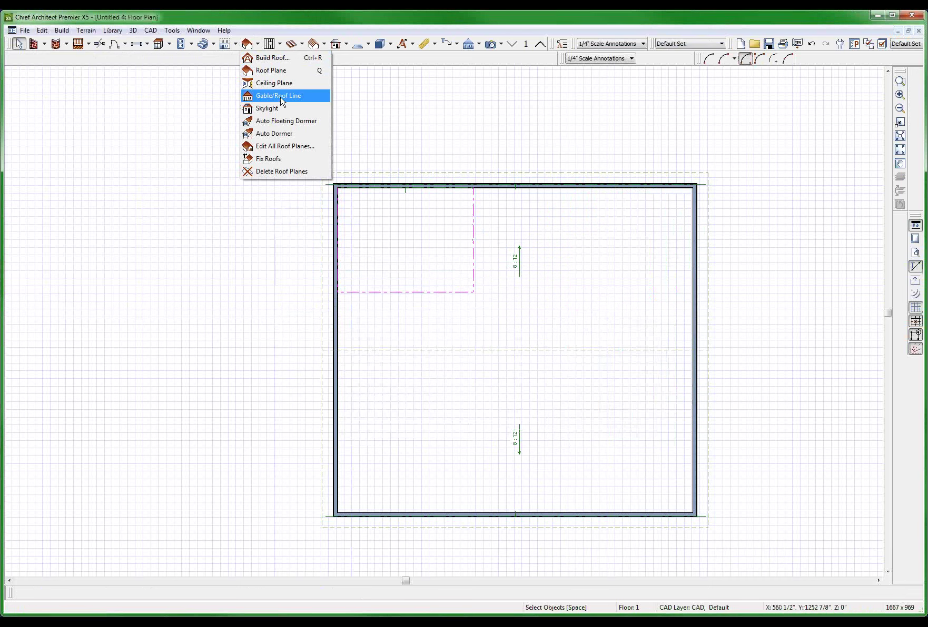
{"action": "left_click", "coordinate": [274, 83]}
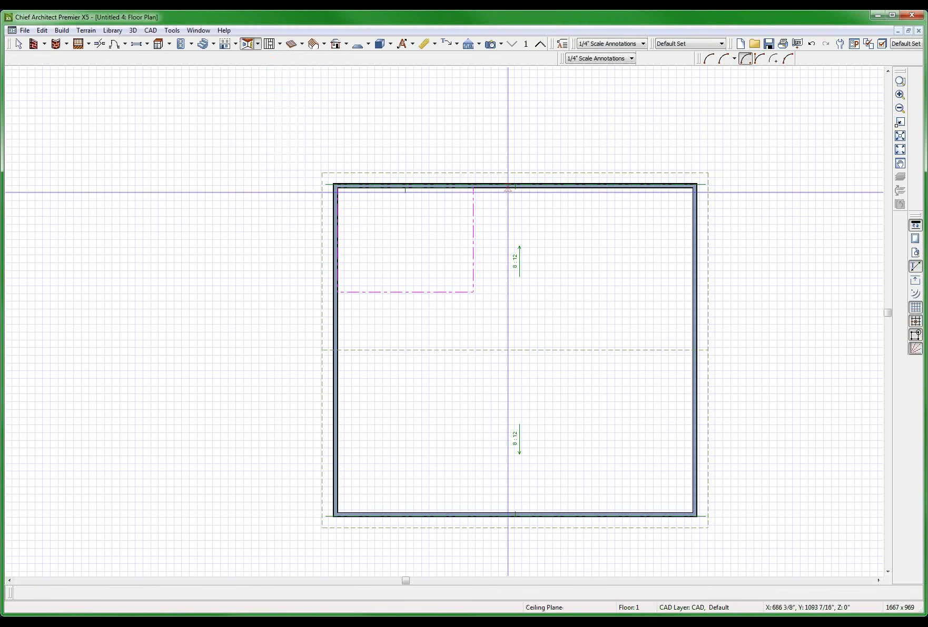
{"action": "left_click_drag", "start_coordinate": [515, 188], "coordinate": [630, 196]}
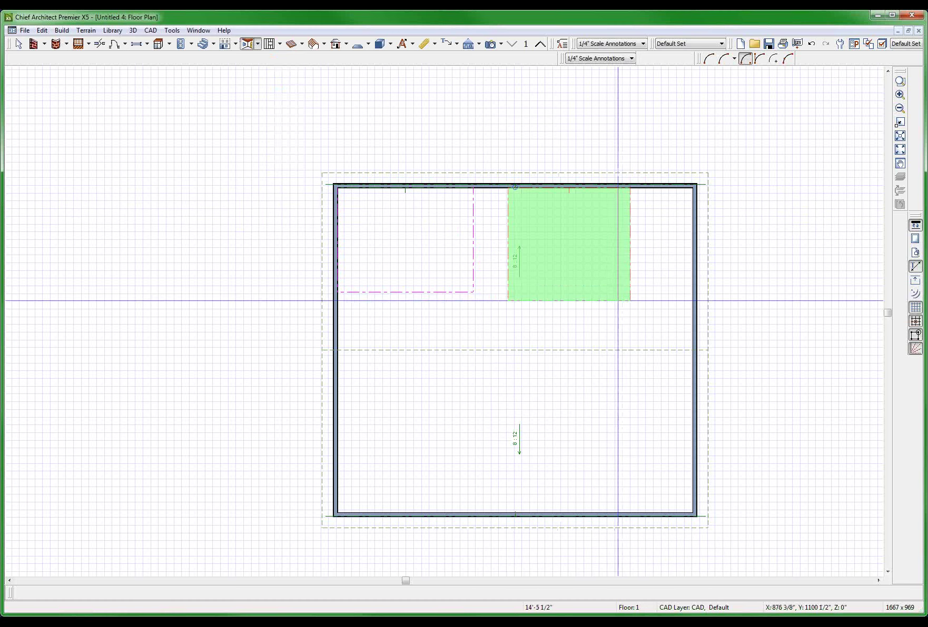
{"action": "left_click", "coordinate": [621, 289]}
{"action": "key", "text": "space"}
Step: Create a full camera view from the room's lower-right area and aim it up at the two ceiling planes
{"action": "left_click", "coordinate": [605, 417]}
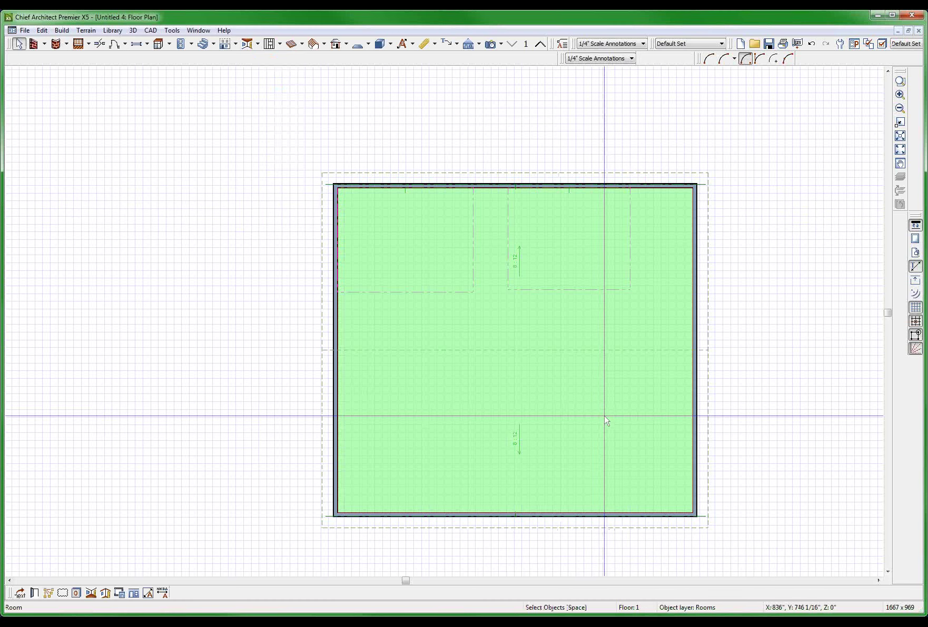
{"action": "key", "text": "shift+4"}
{"action": "left_click_drag", "start_coordinate": [646, 469], "coordinate": [516, 246]}
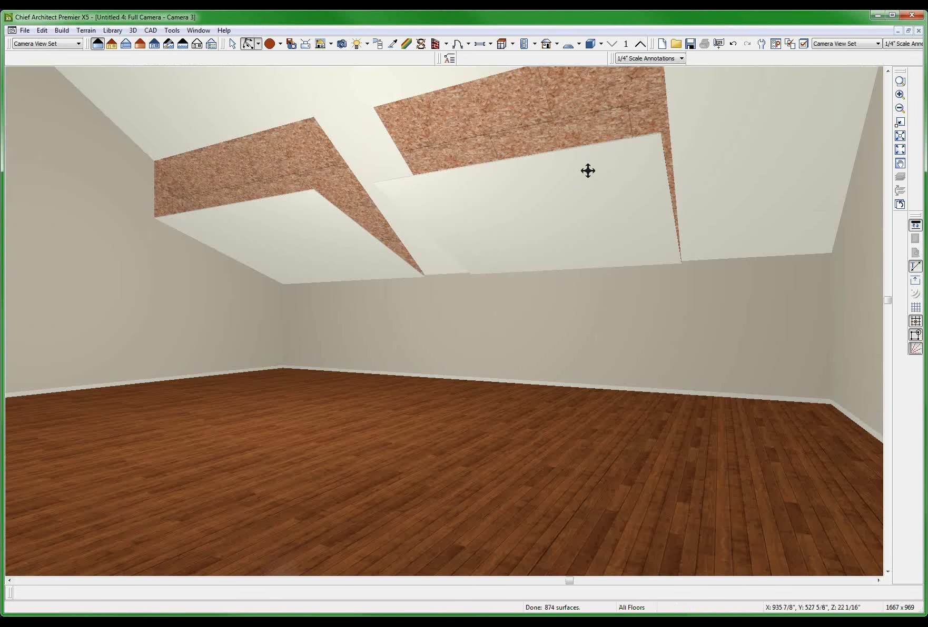
{"action": "left_click_drag", "start_coordinate": [584, 175], "coordinate": [472, 246]}
Step: Turn off Use Room Ceiling Finish for the newly drawn ceiling plane and apply the specification
{"action": "key", "text": "space"}
{"action": "left_click", "coordinate": [472, 246]}
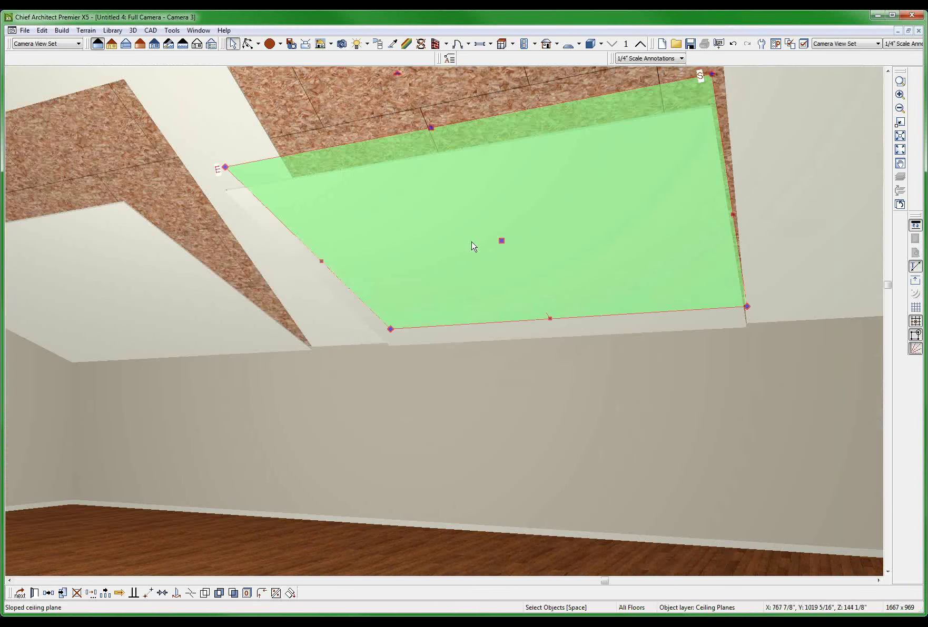
{"action": "double_click", "coordinate": [473, 246]}
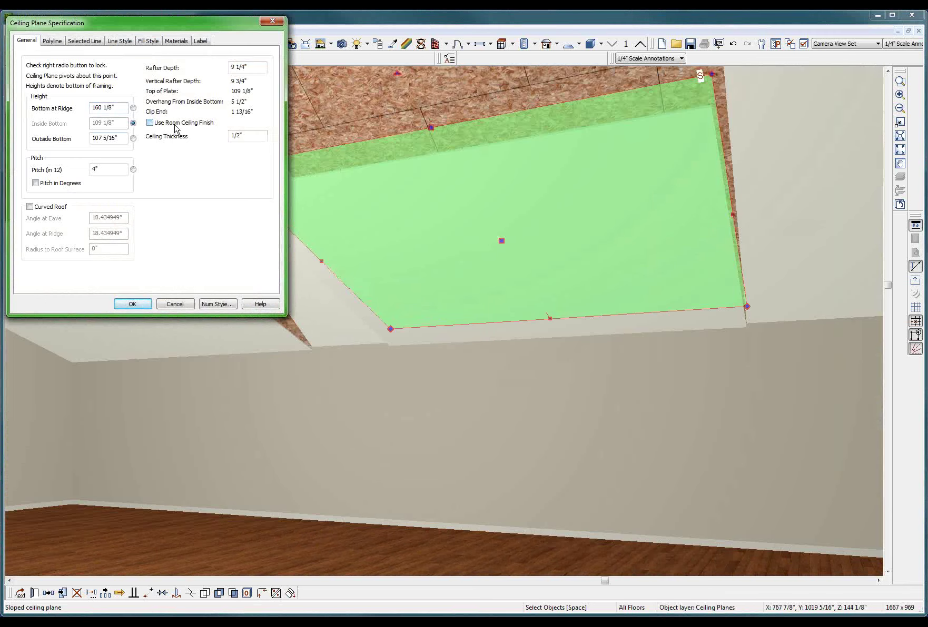
{"action": "key", "text": "Return"}
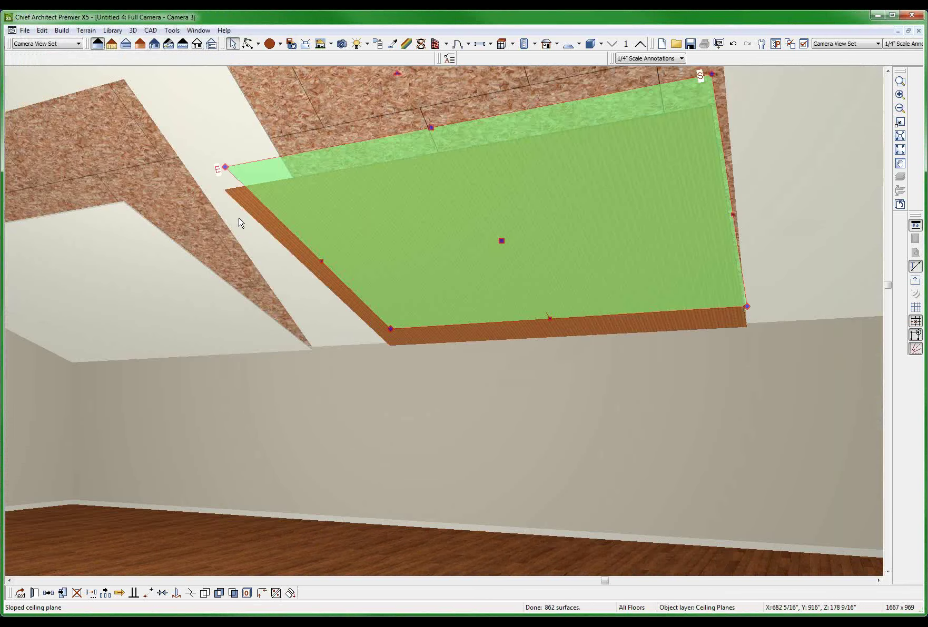
{"action": "key", "text": "Escape"}
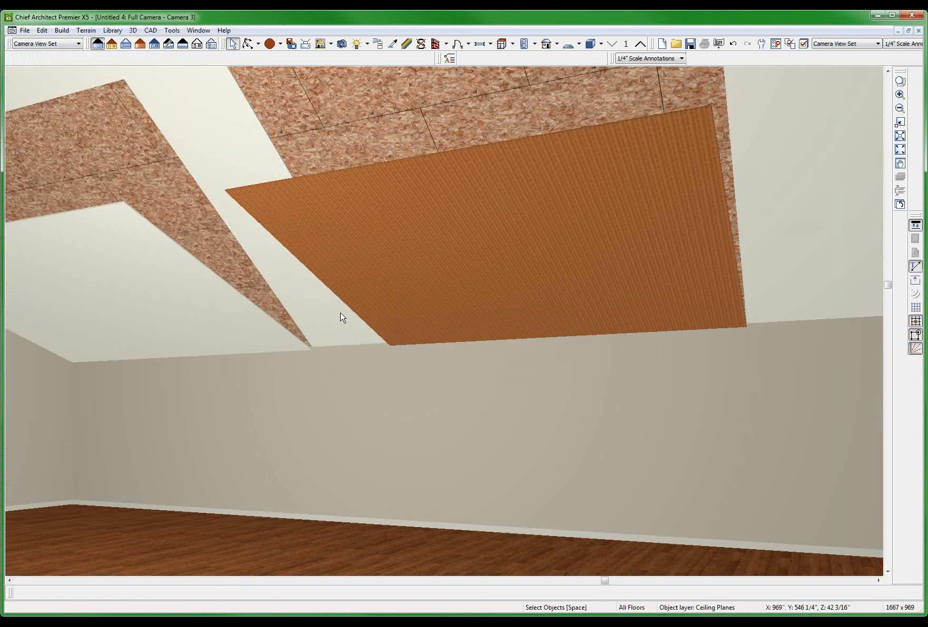
Step: Turn Use Room Ceiling Finish back on for the newly drawn ceiling plane and inspect its surface from another angle
{"action": "left_click", "coordinate": [521, 192]}
{"action": "double_click", "coordinate": [520, 189]}
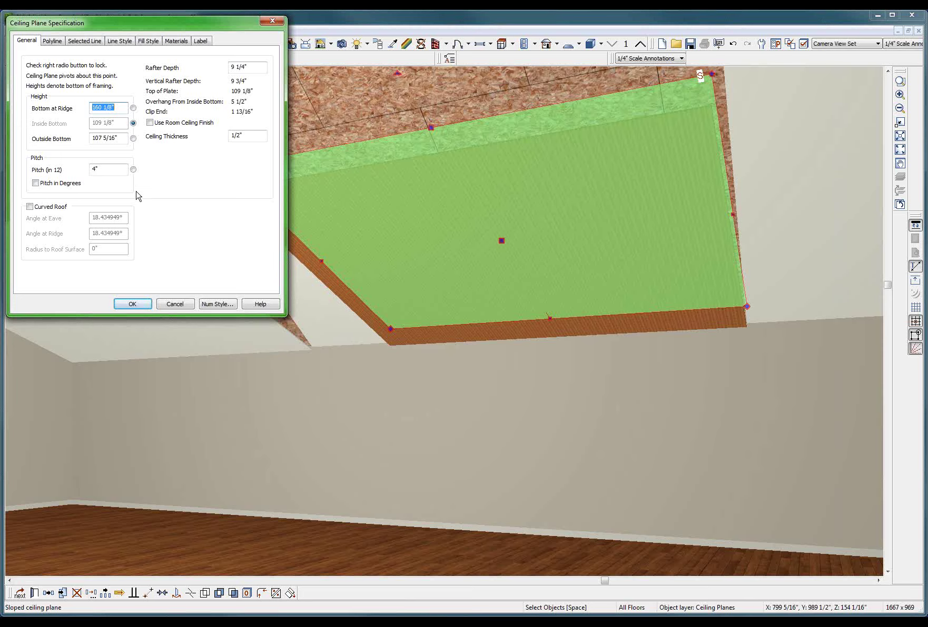
{"action": "left_click", "coordinate": [185, 125]}
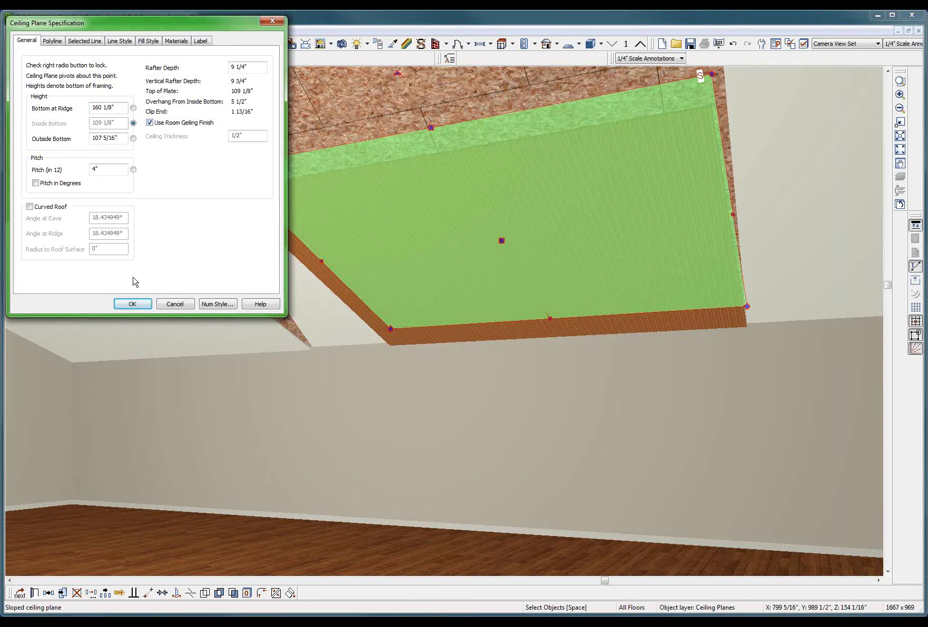
{"action": "left_click", "coordinate": [132, 304]}
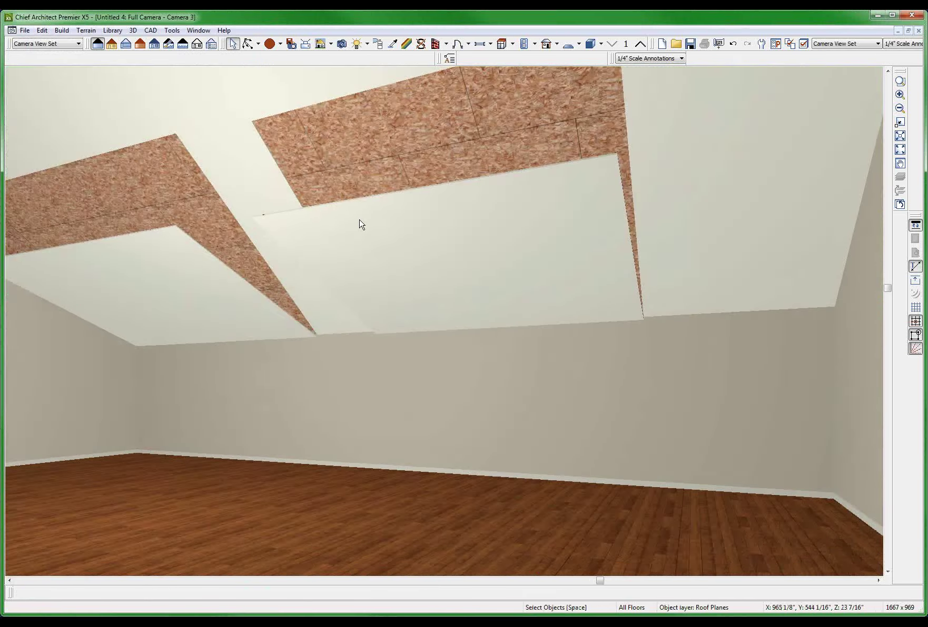
{"action": "scroll", "coordinate": [359, 225], "scroll_direction": "down", "scroll_amount": 1}
{"action": "mouse_move", "coordinate": [358, 323]}
{"action": "middle_mouse_down"}
{"action": "mouse_move", "coordinate": [343, 296]}
{"action": "mouse_move", "coordinate": [491, 337]}
{"action": "mouse_move", "coordinate": [467, 324]}
{"action": "mouse_move", "coordinate": [286, 352]}
{"action": "mouse_move", "coordinate": [340, 323]}
{"action": "mouse_move", "coordinate": [325, 282]}
{"action": "mouse_move", "coordinate": [344, 332]}
{"action": "middle_mouse_up"}
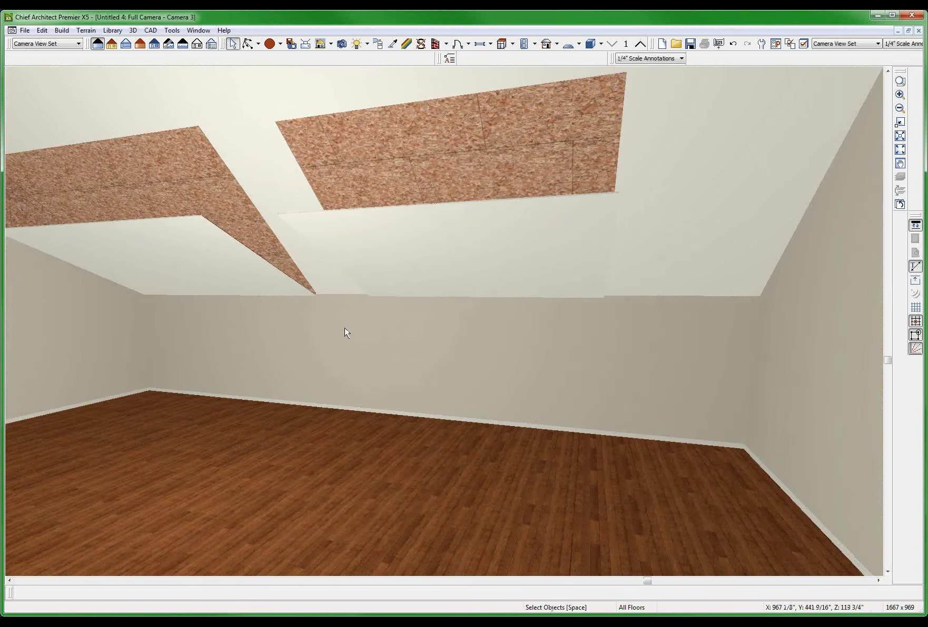
{"action": "left_click", "coordinate": [253, 354]}
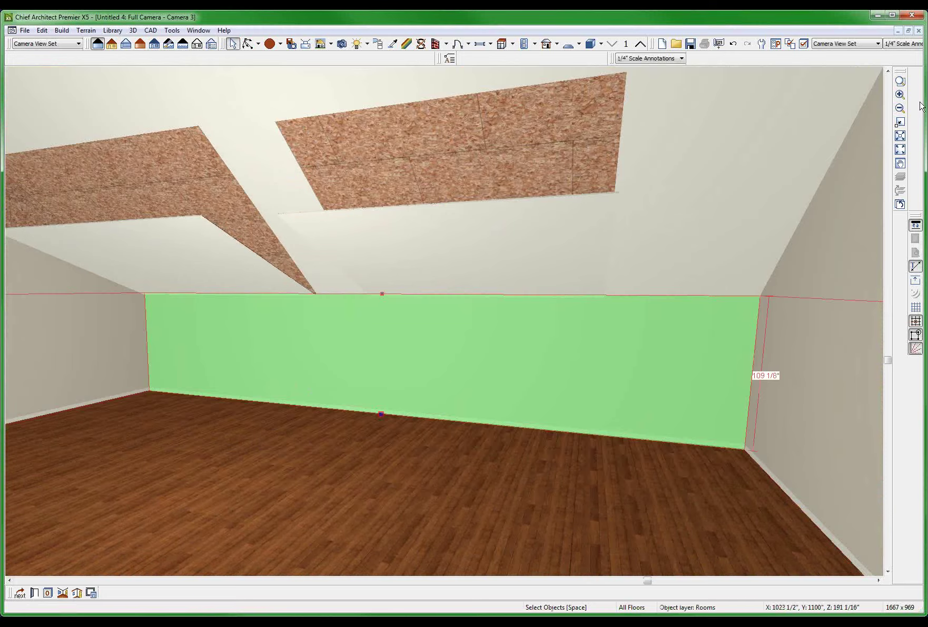